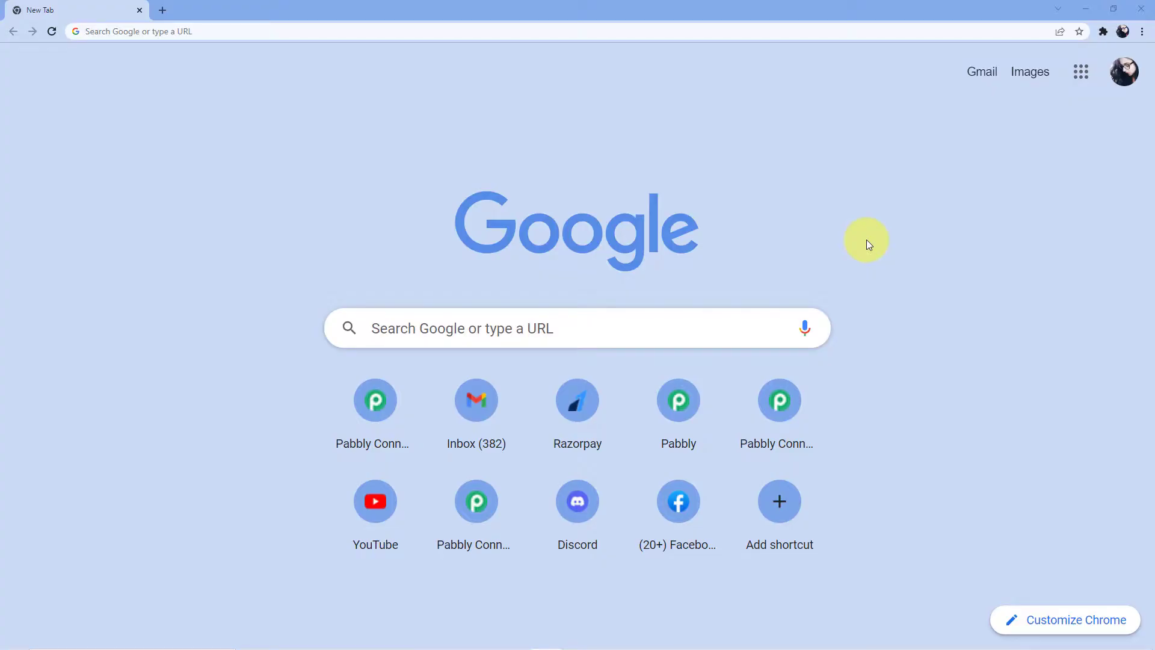
Load the Pabbly Connect home page at pabbly.com/connect/ in Chrome
left_click(241, 27)
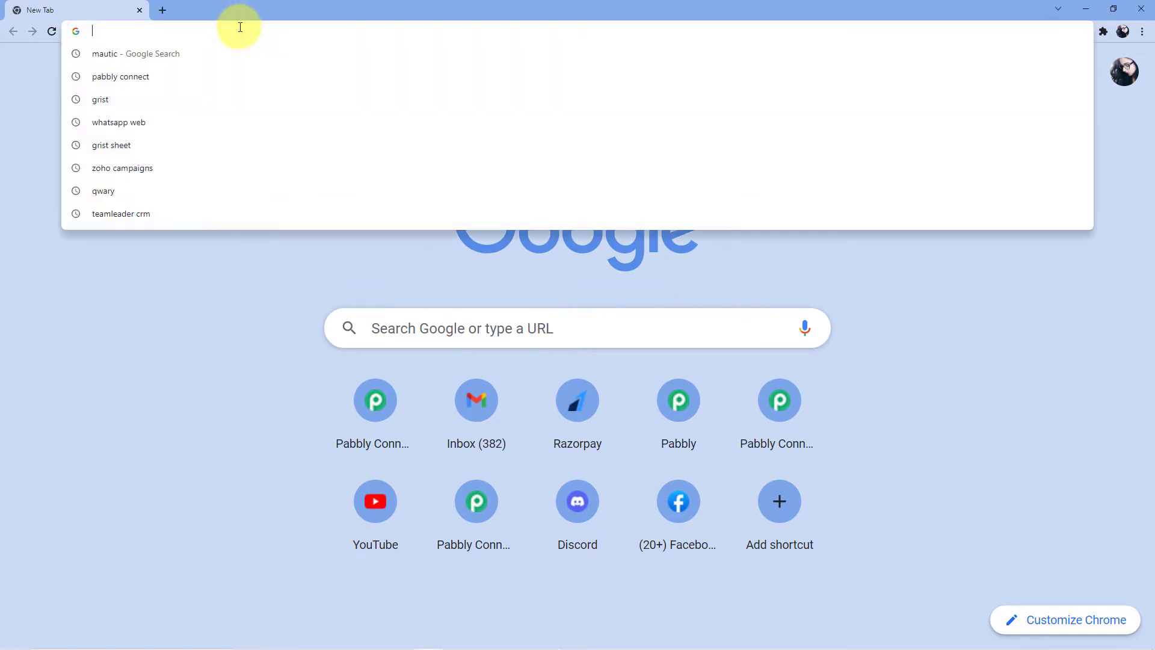
type("P")
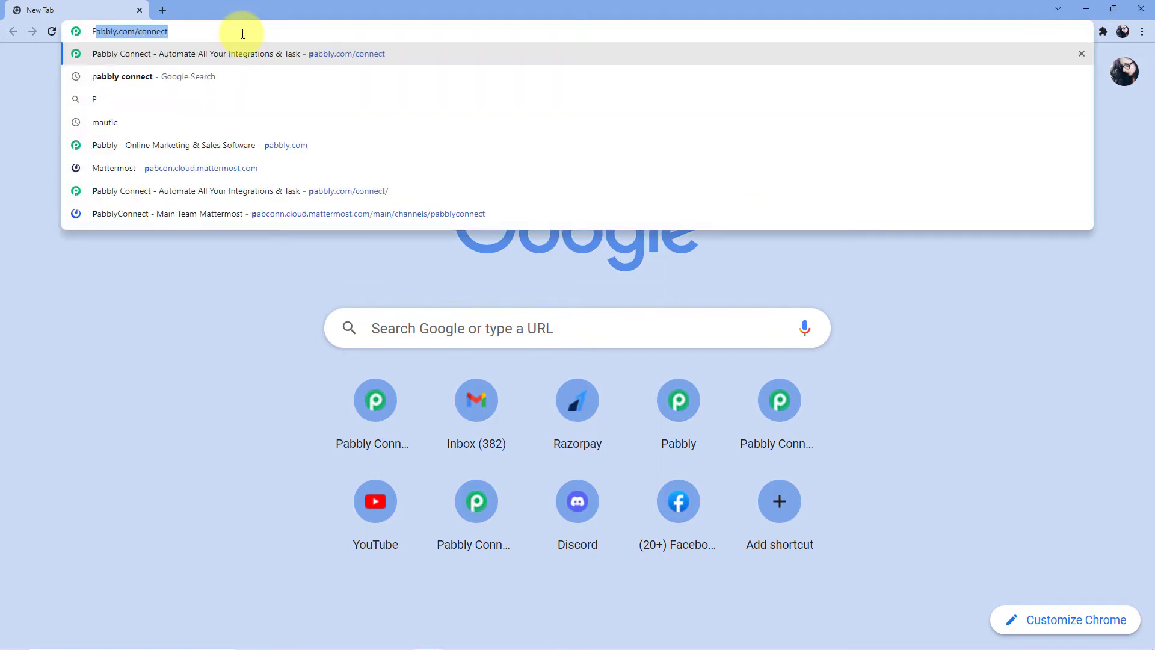
type("abbly.c")
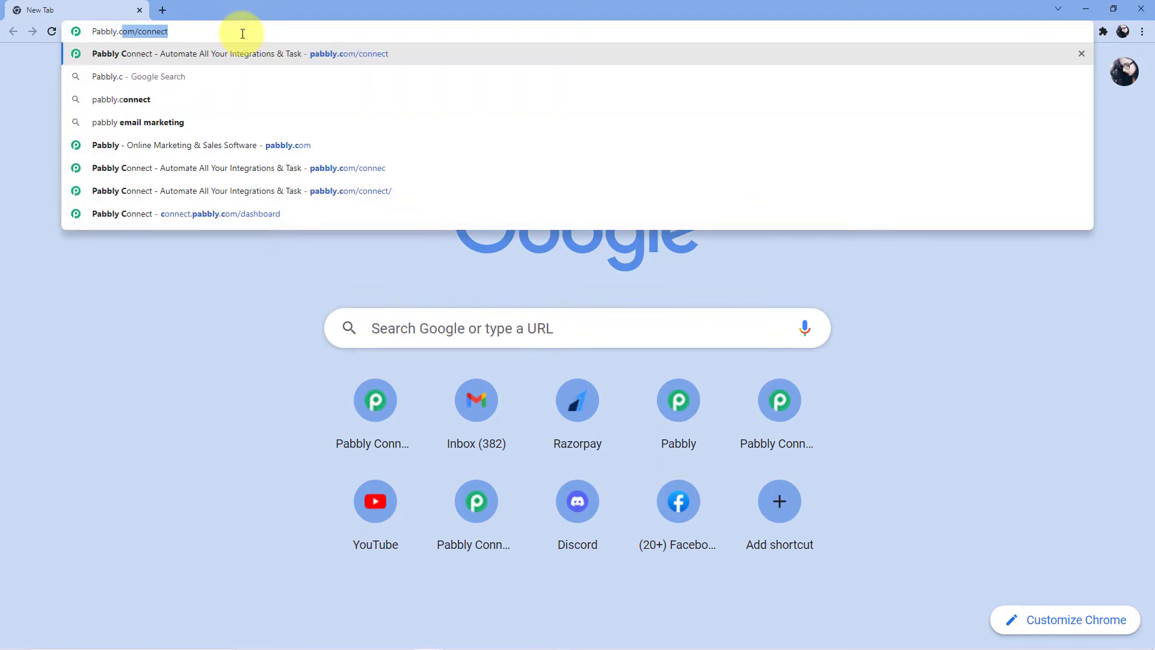
type("om/connect/")
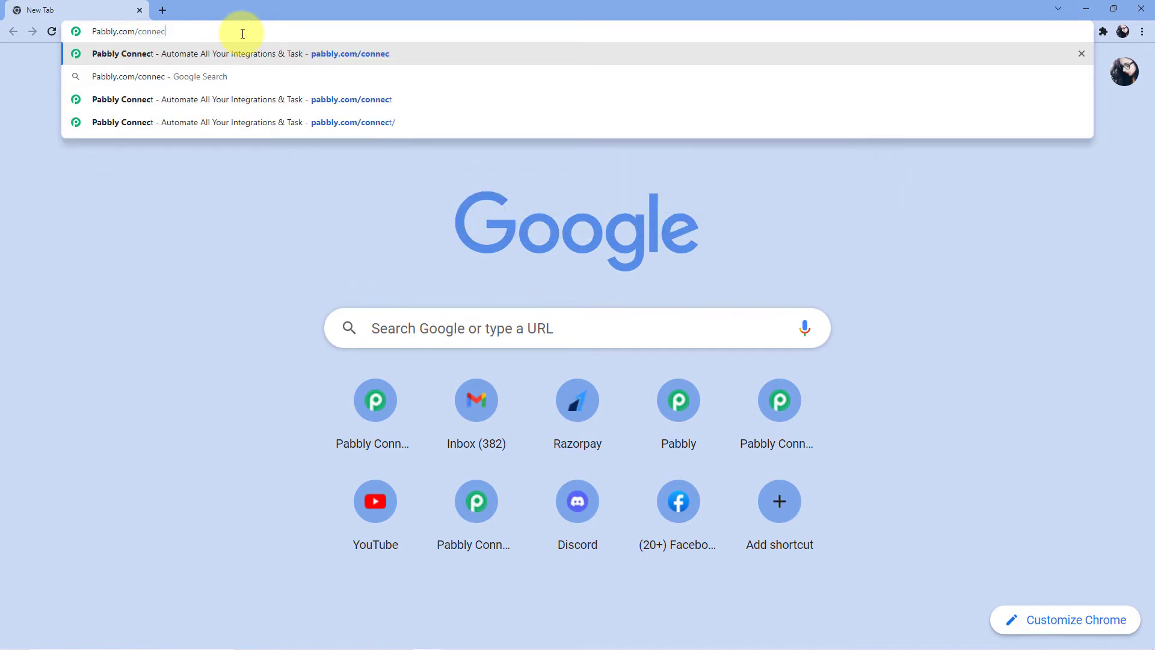
key("Return")
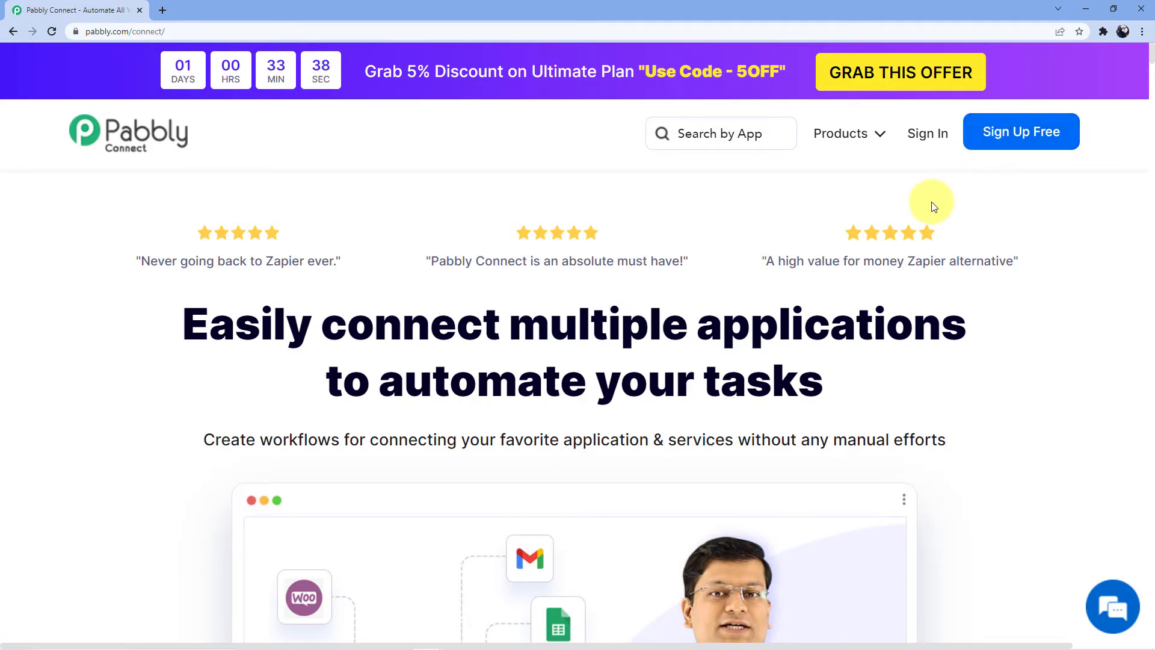
Sign in and launch Pabbly Connect from the account's apps to reach the workflows dashboard
left_click(929, 132)
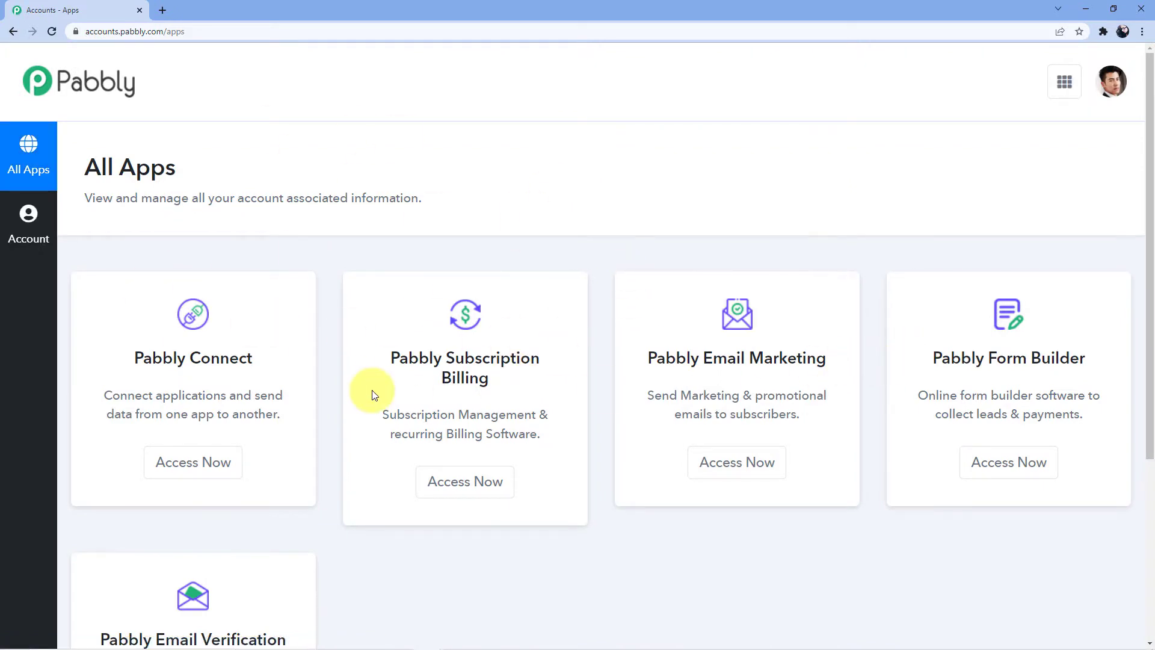
left_click(192, 463)
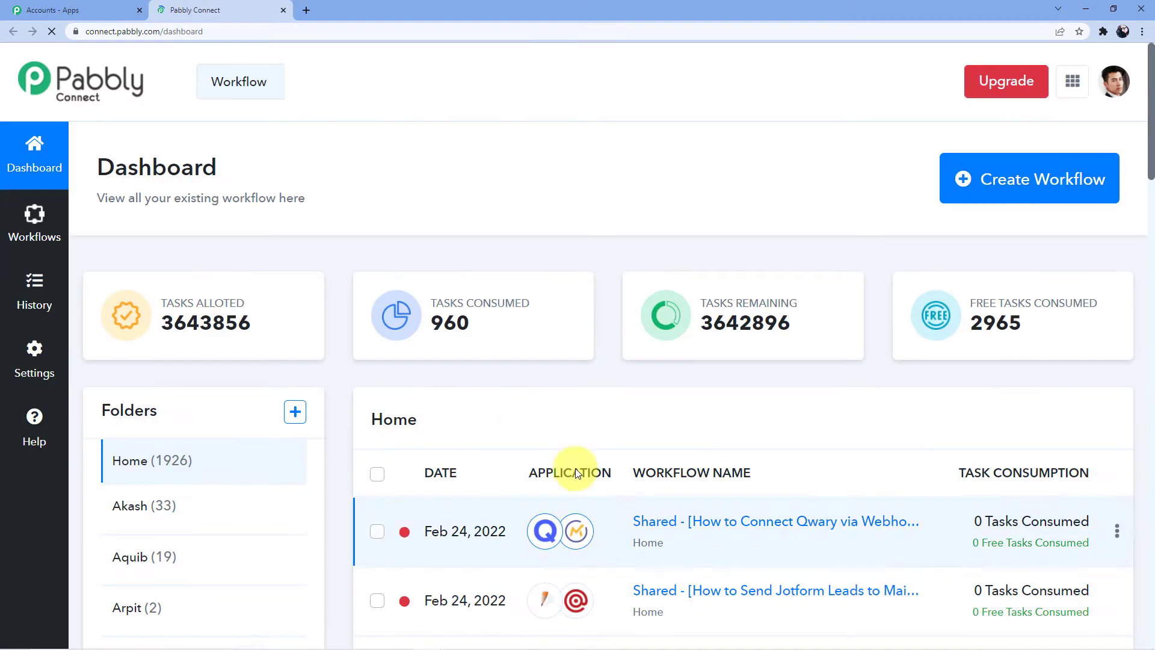
scroll(509, 355, "down", 5)
scroll(511, 460, "down", 6)
scroll(521, 470, "up", 13)
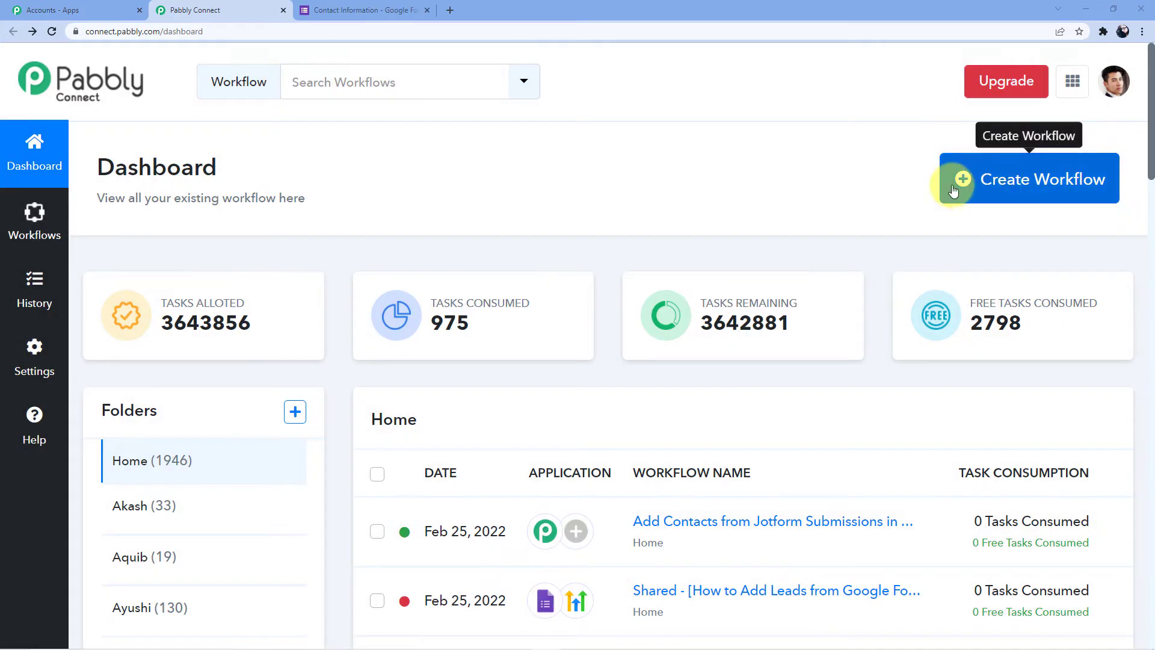
Create a workflow named 'Google Forms to GoHighLevel' with empty trigger and action steps
left_click(959, 181)
left_click(507, 355)
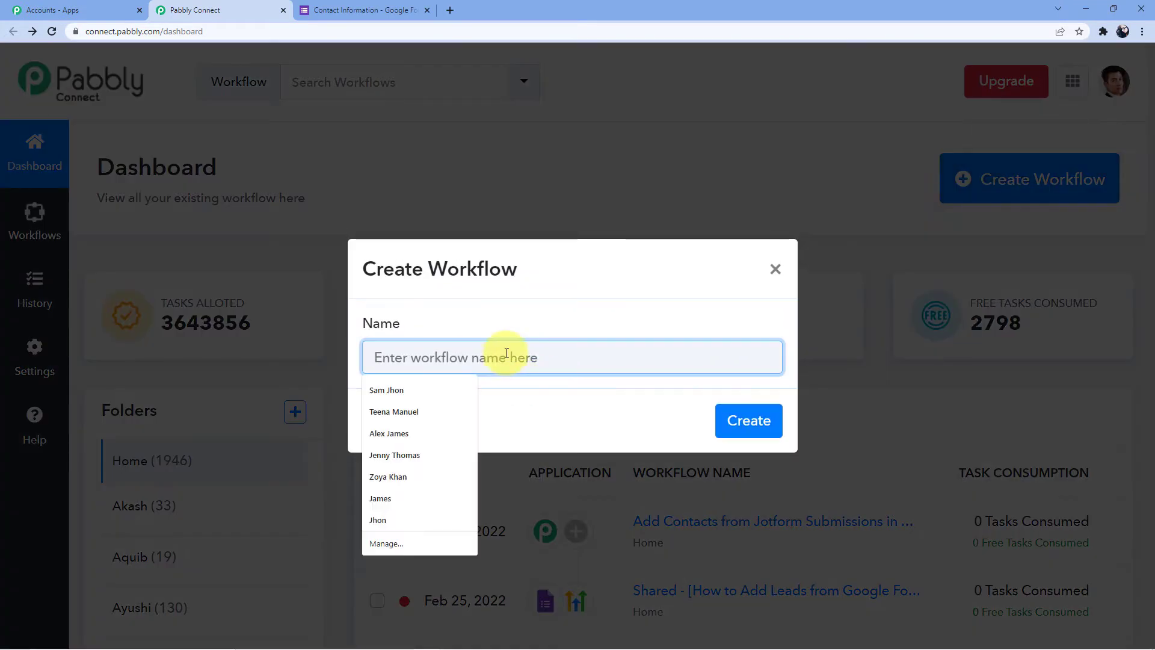
type("Google Forms to")
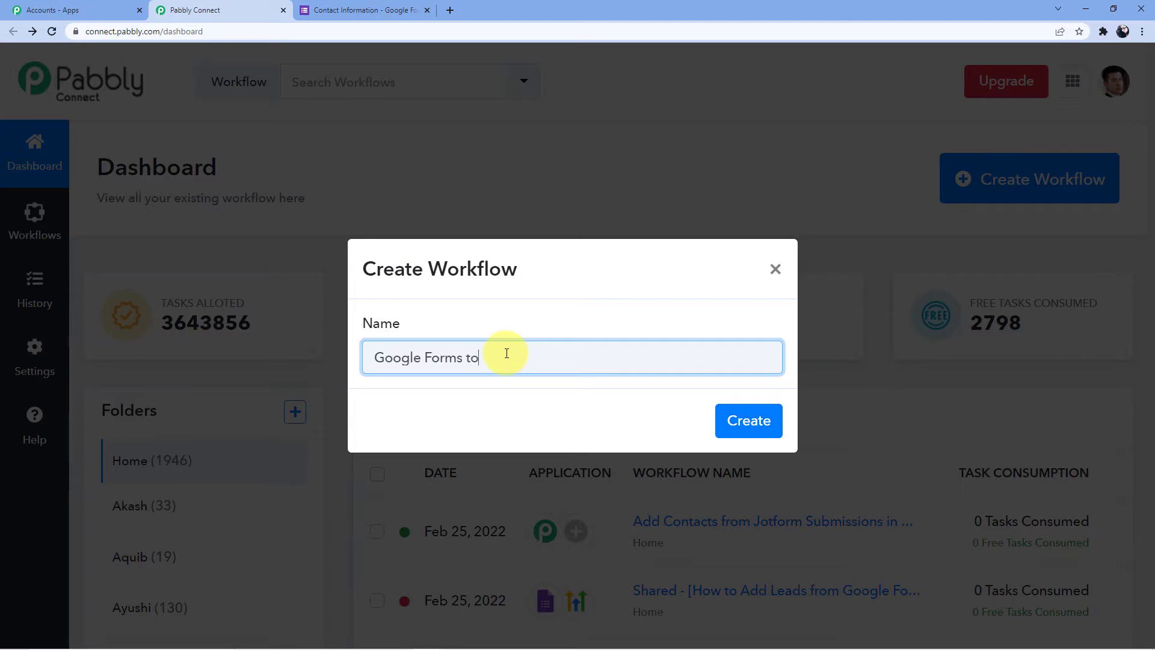
type(" GoHighLevel")
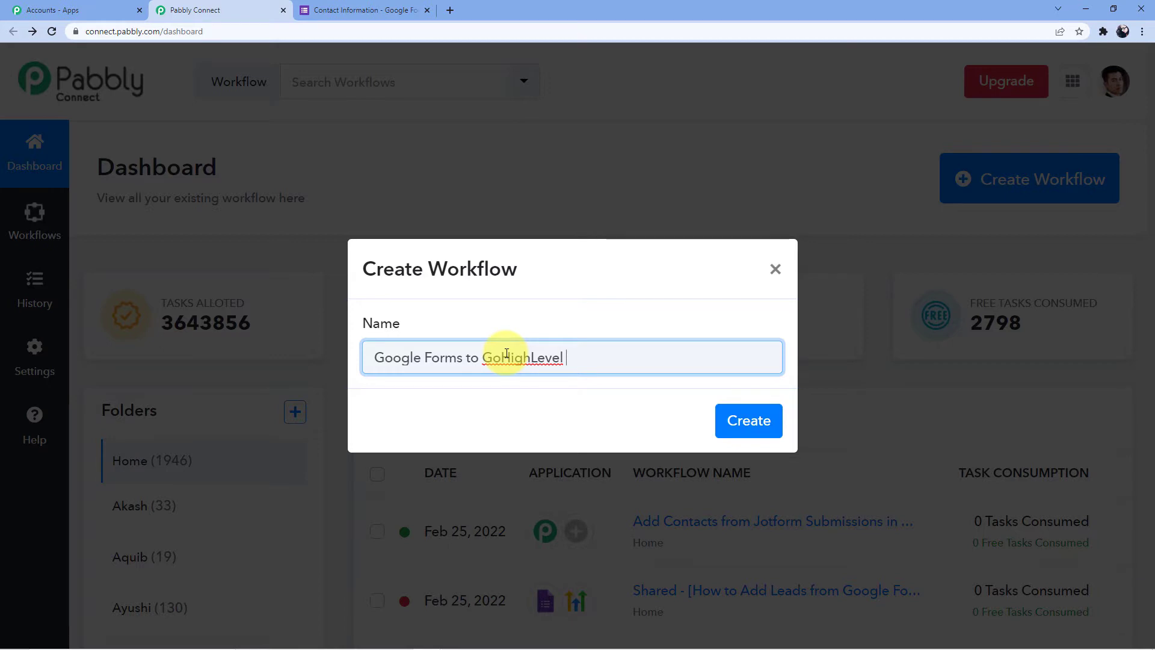
left_click(753, 414)
left_click(752, 414)
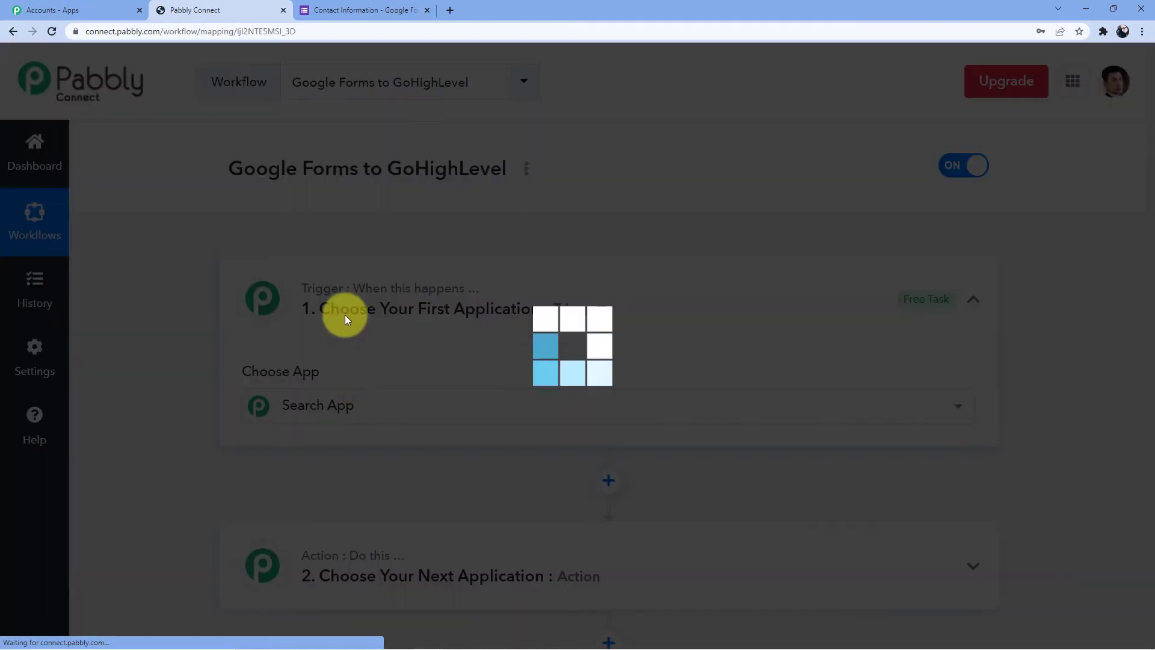
Scroll through the new workflow's editor to review its empty trigger and action steps
scroll(191, 370, "down", 8)
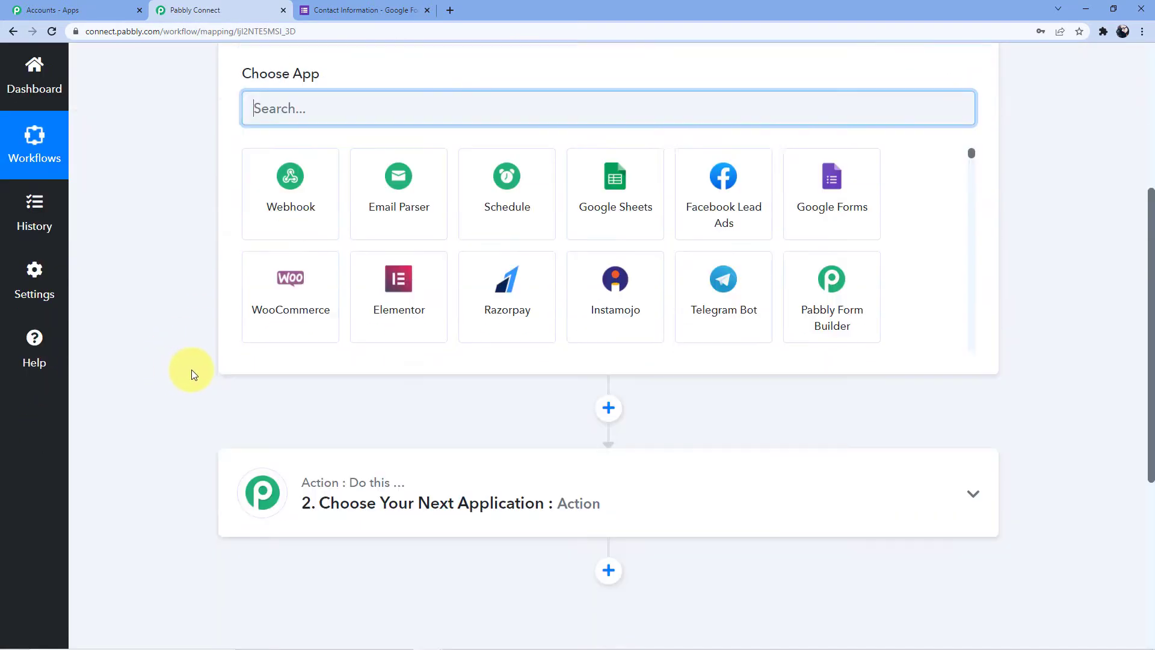
scroll(195, 375, "up", 8)
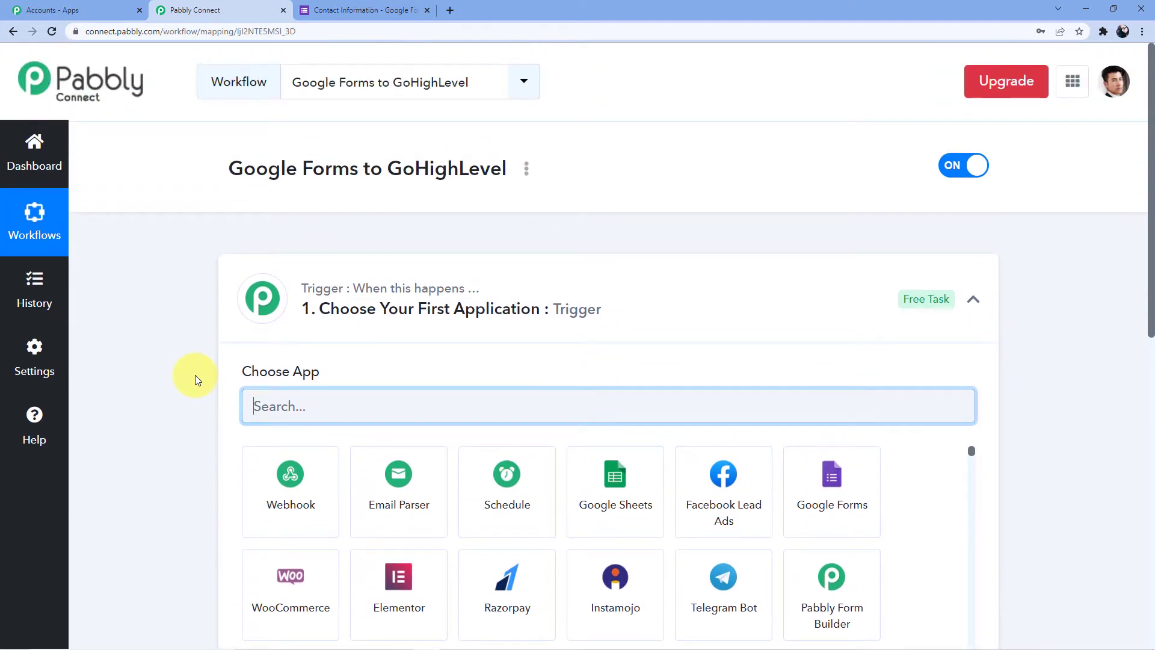
scroll(373, 343, "down", 5)
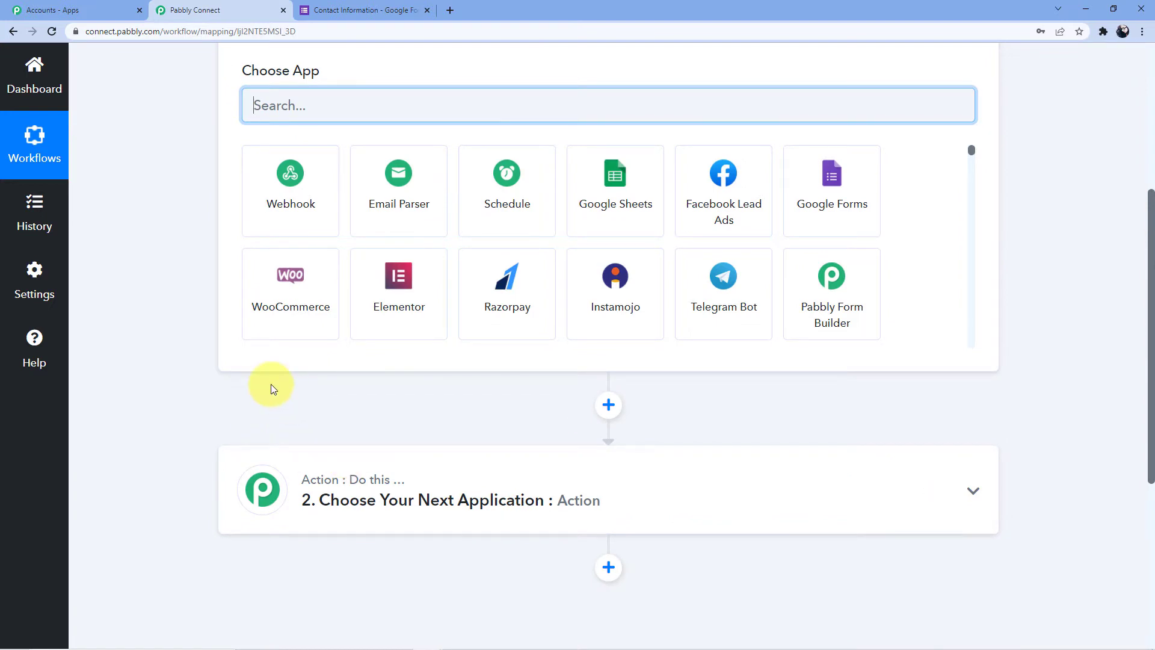
scroll(271, 384, "up", 2)
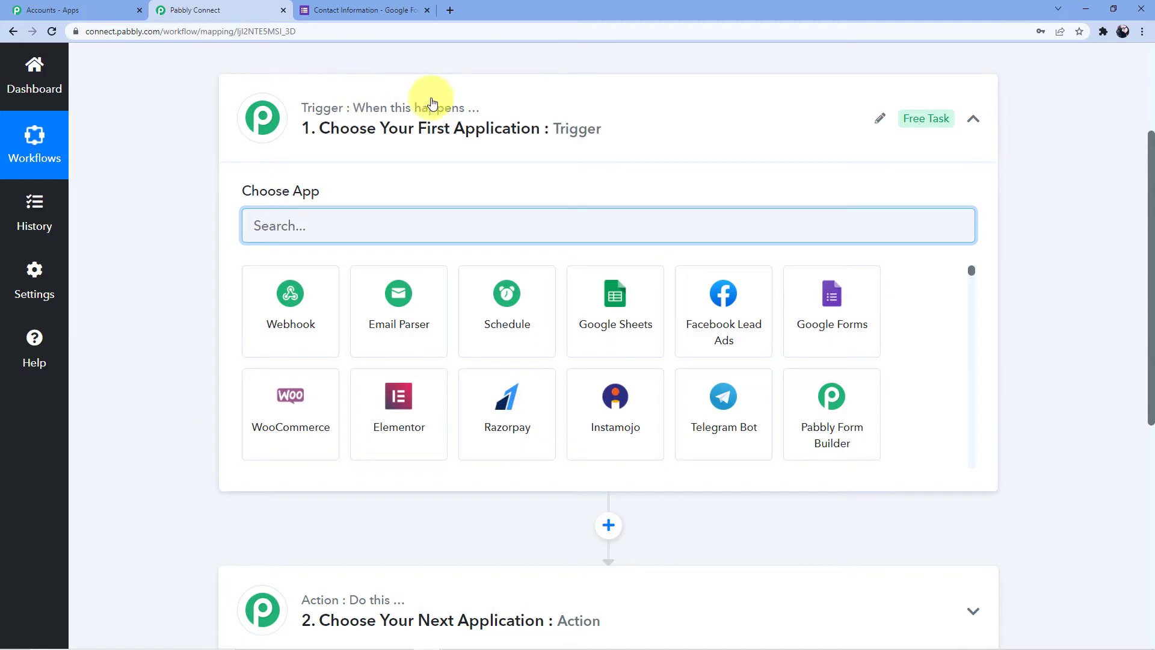
scroll(394, 542, "down", 1)
scroll(289, 386, "up", 3)
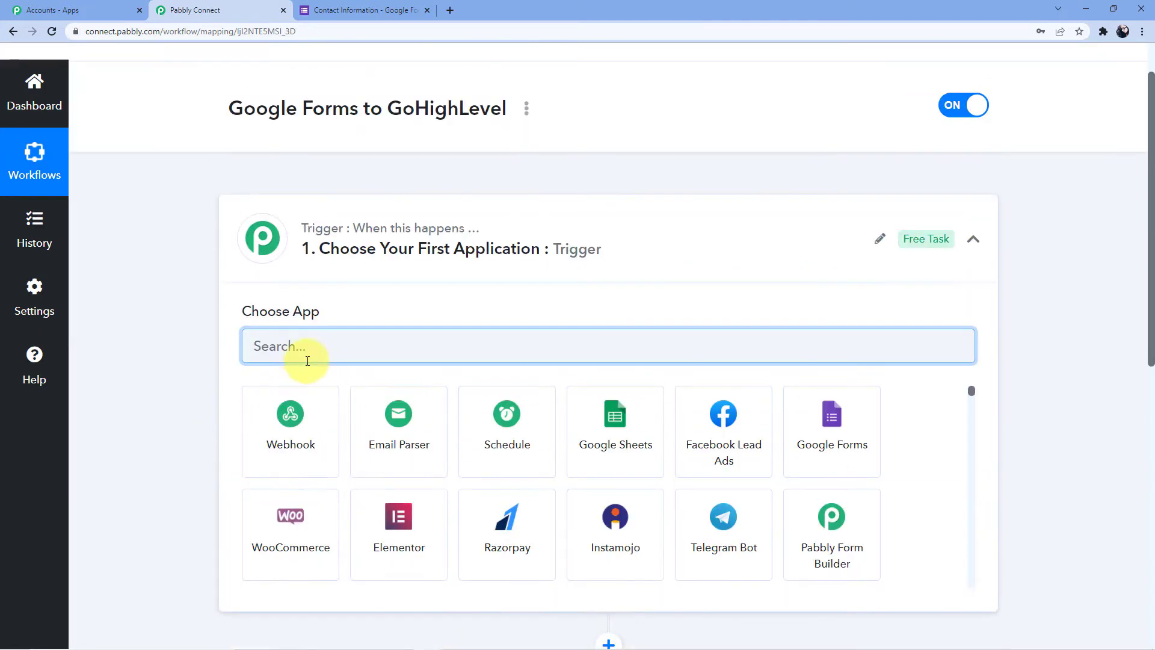
Set the trigger to Google Forms with the New Response Received event
type("Google")
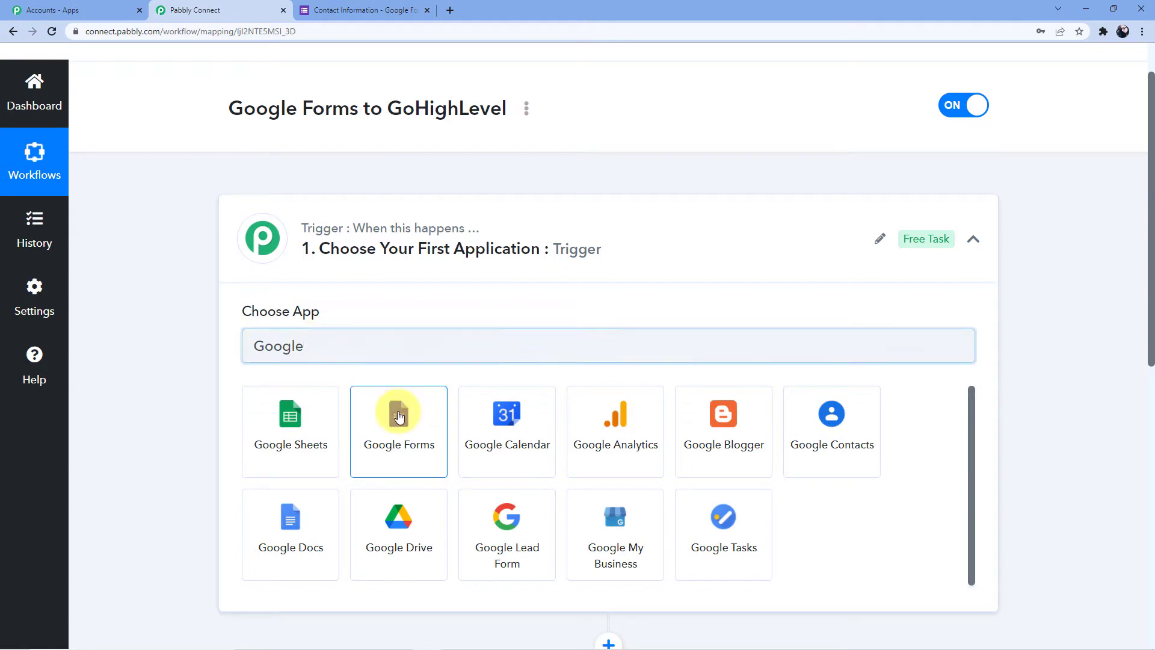
left_click(399, 415)
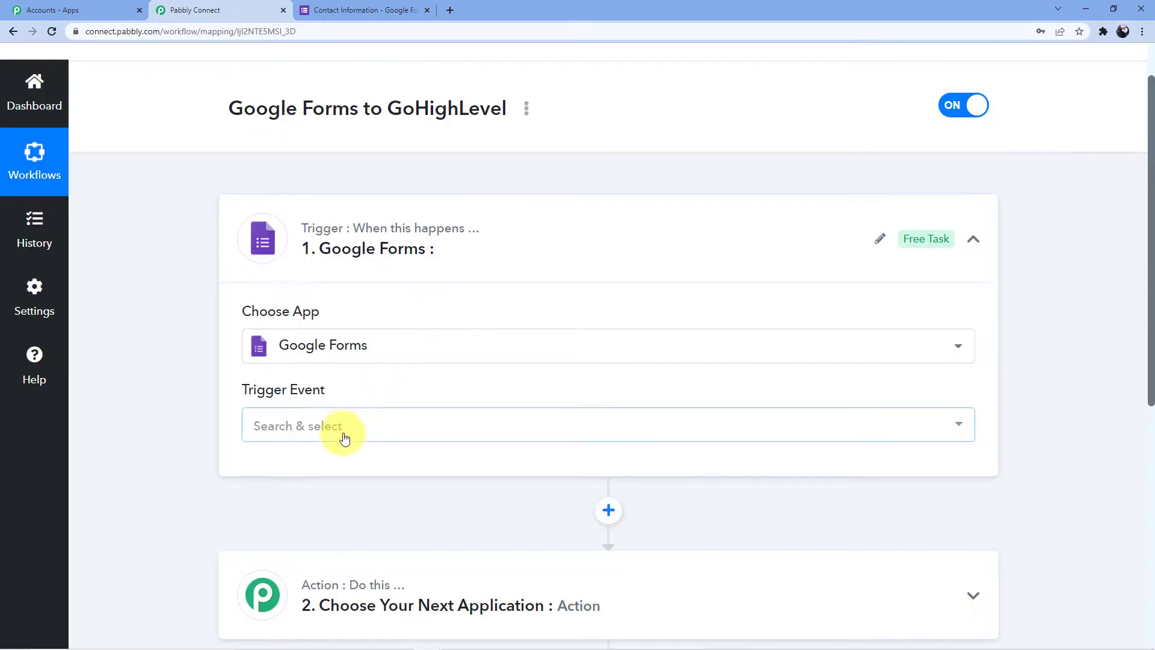
left_click(345, 433)
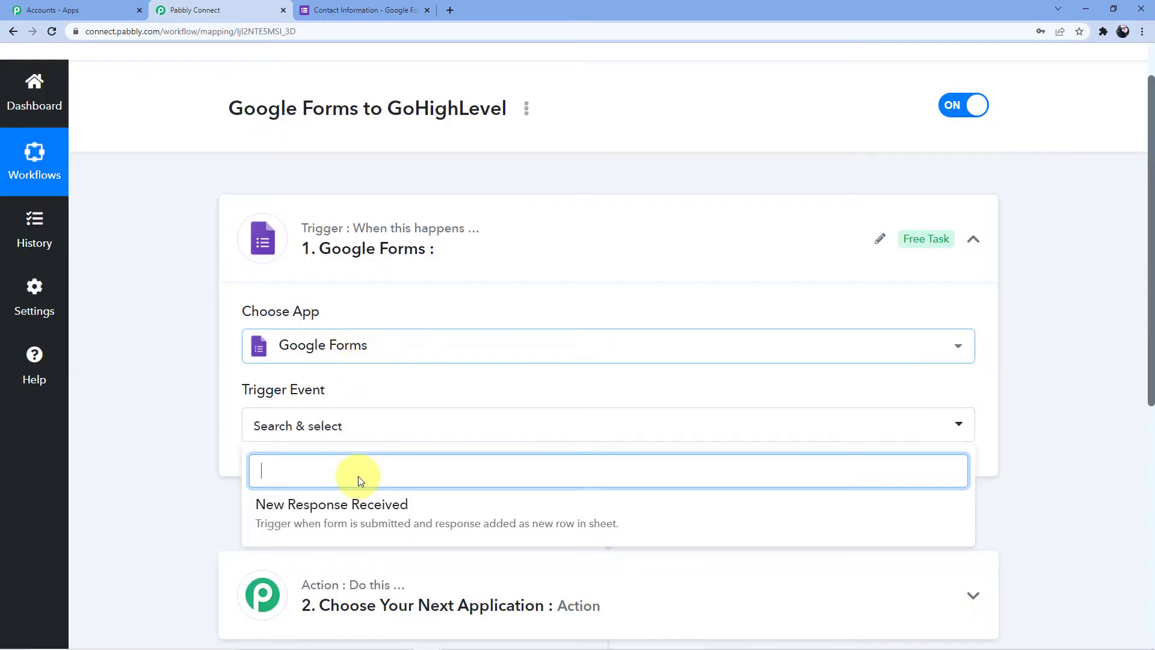
left_click(353, 509)
Copy the trigger's webhook URL and select the setup instructions text
scroll(421, 383, "down", 2)
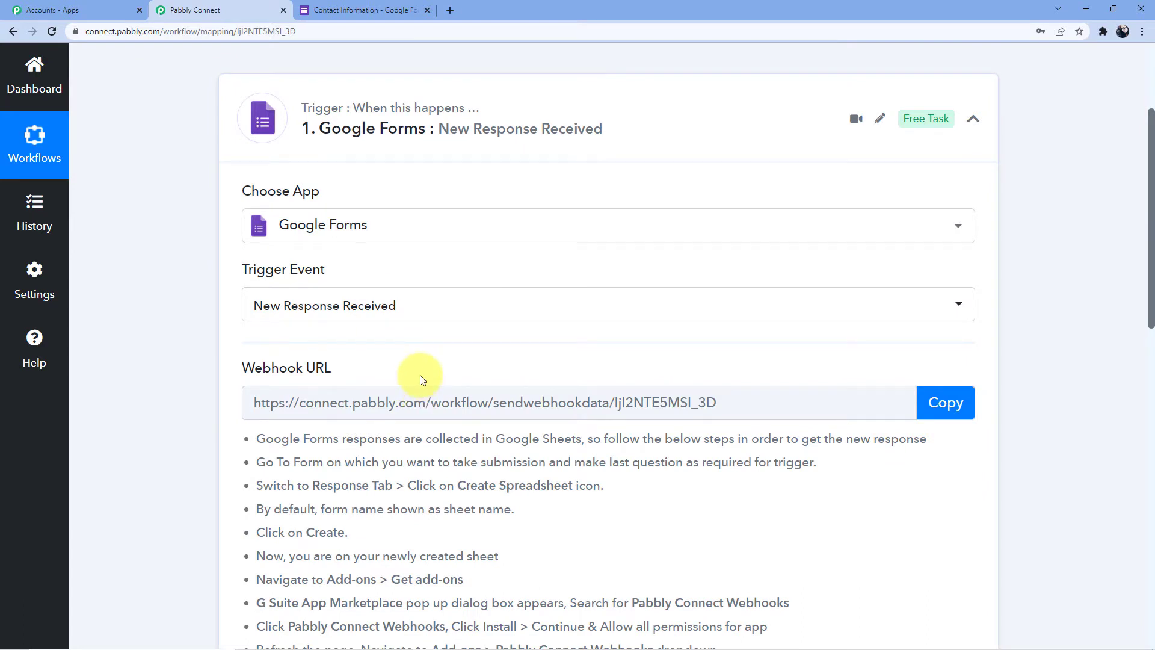
scroll(421, 378, "down", 1)
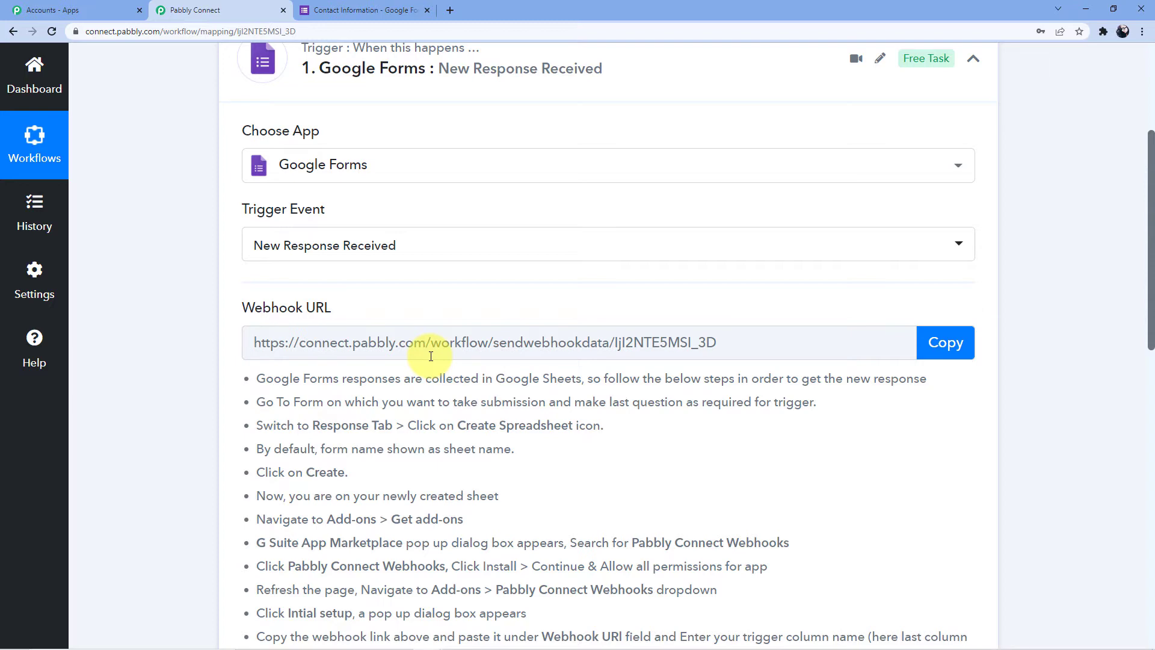
left_click(946, 341)
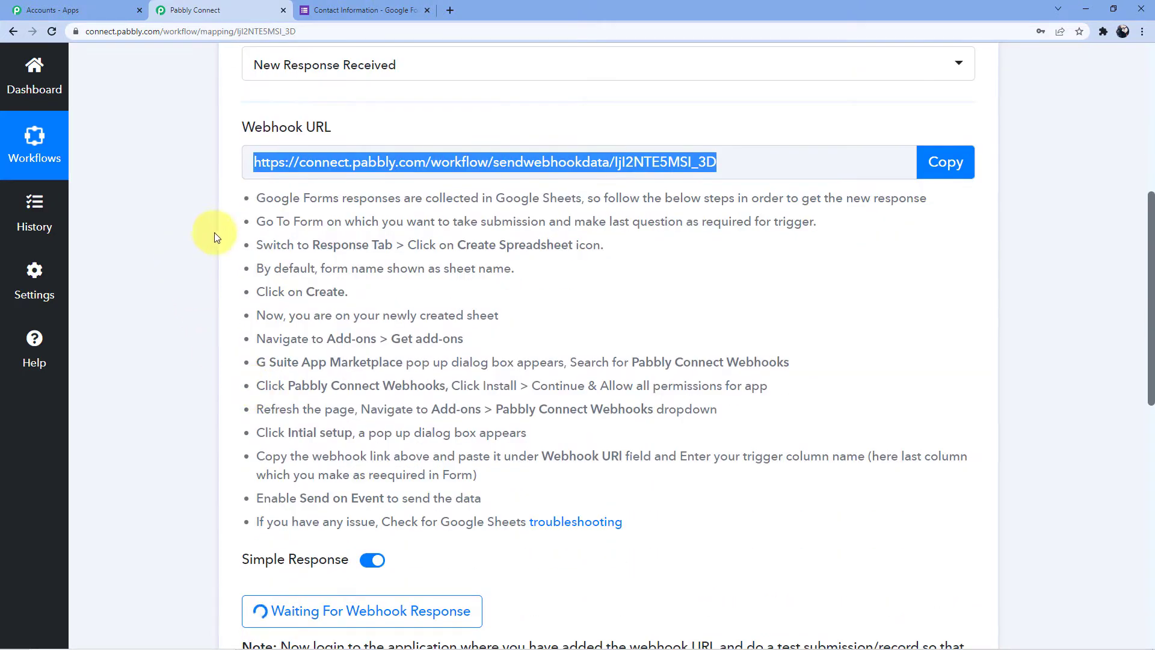
left_click_drag(241, 199, 666, 515)
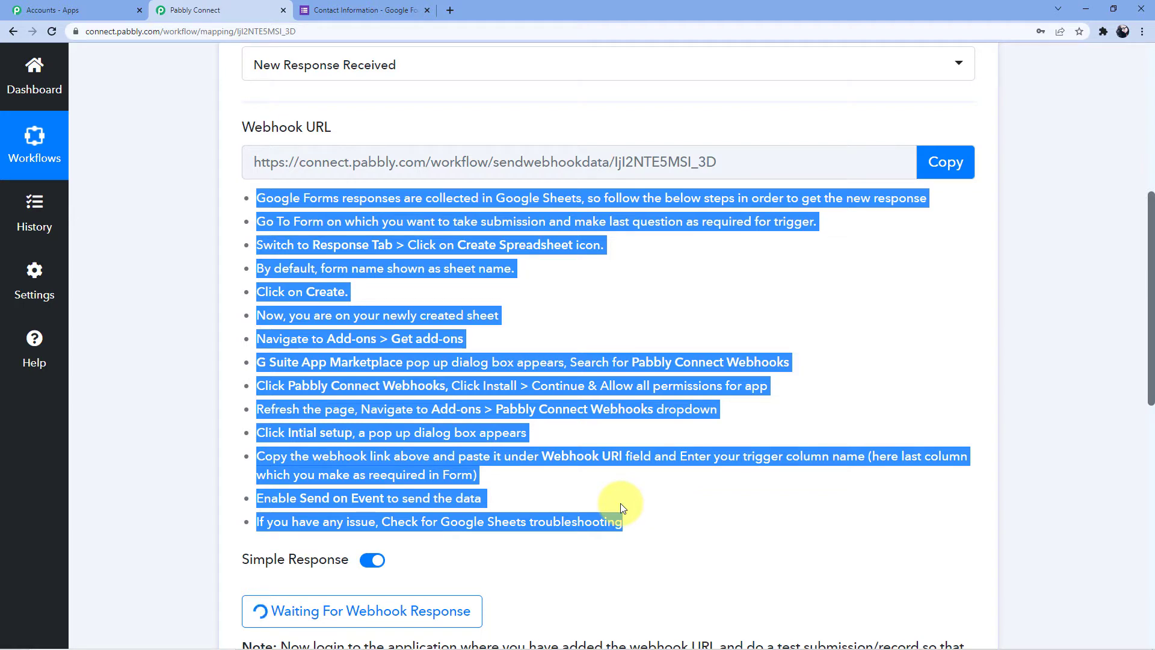
Retitle the Google Forms form from 'Untitled form' to 'GoHighLevel Form'
left_click(368, 10)
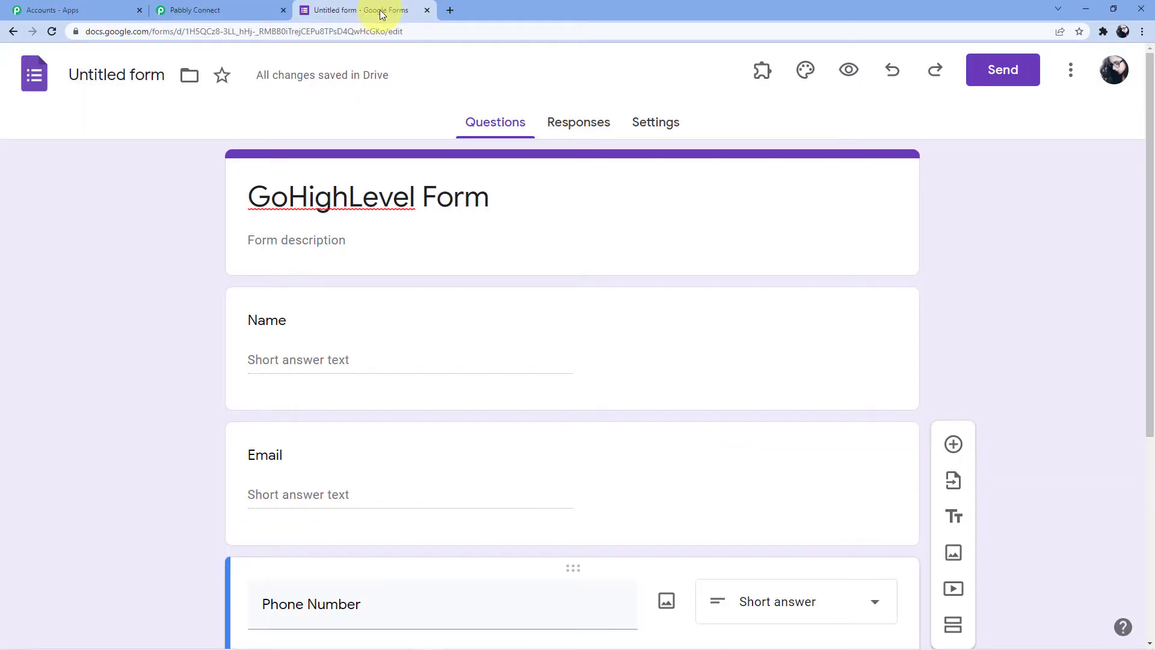
scroll(325, 211, "down", 2)
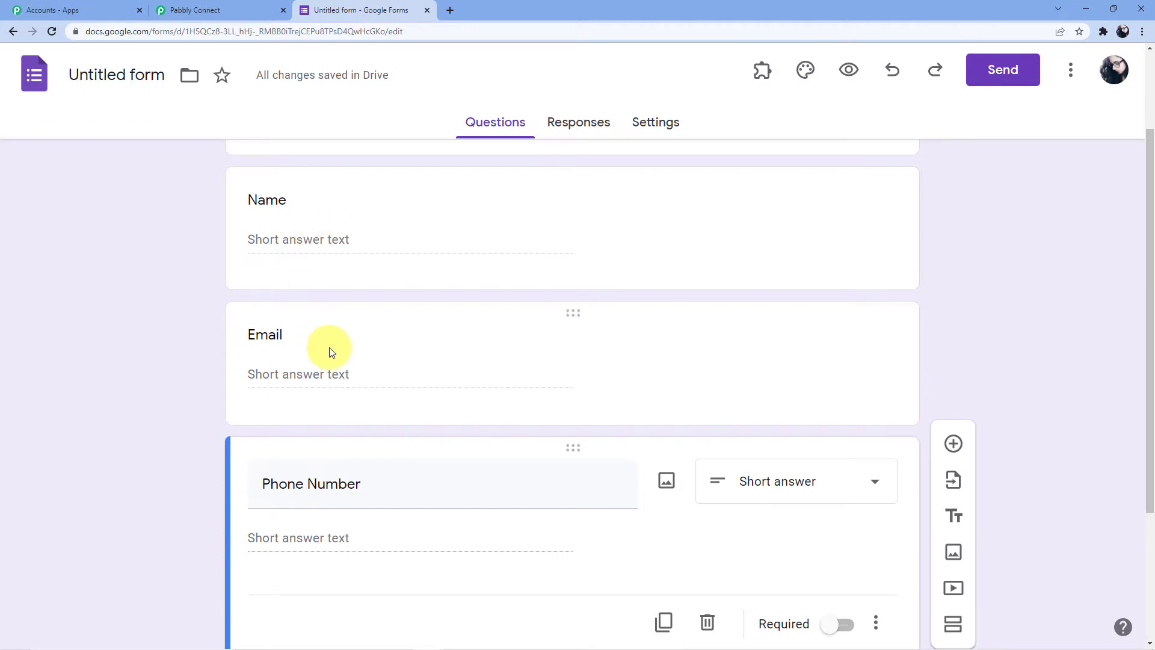
scroll(330, 361, "down", 3)
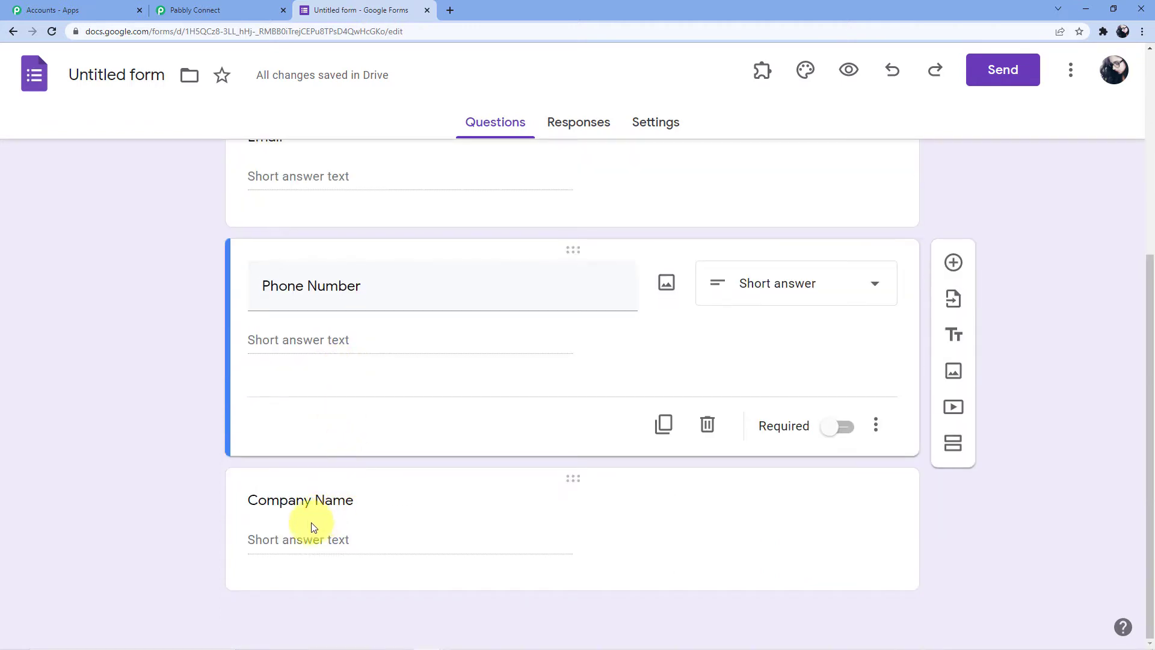
scroll(319, 491, "up", 1)
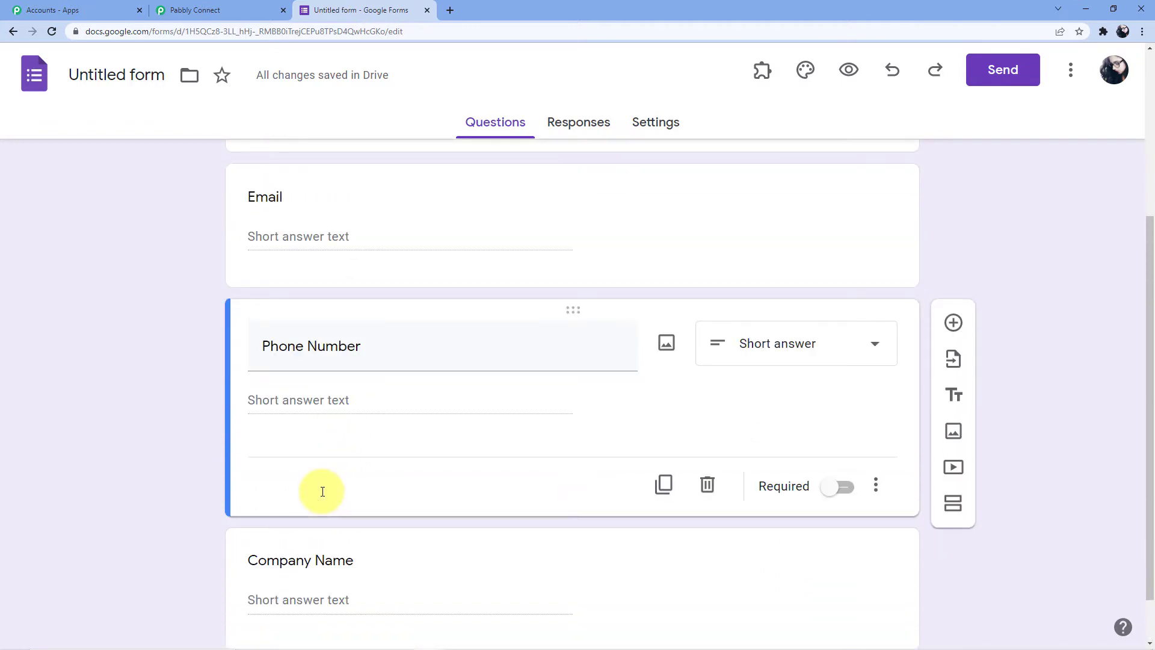
scroll(323, 491, "up", 4)
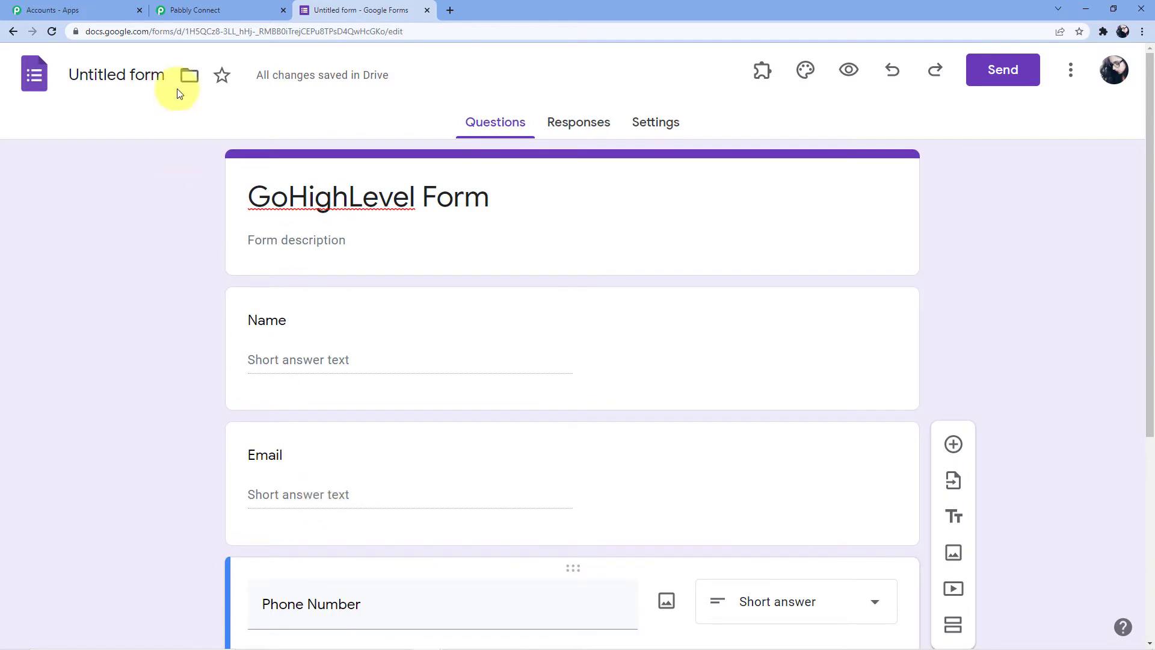
left_click(171, 76)
left_click(185, 116)
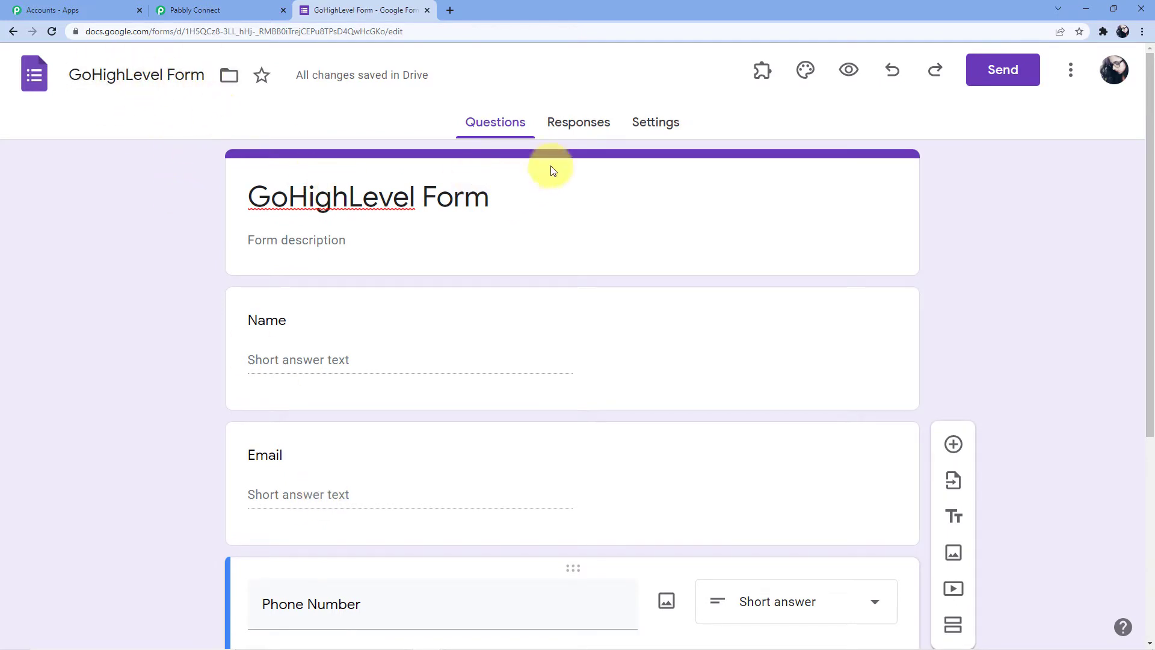
Confirm the form still has 0 responses, then return to the Pabbly Connect workflow
left_click(565, 122)
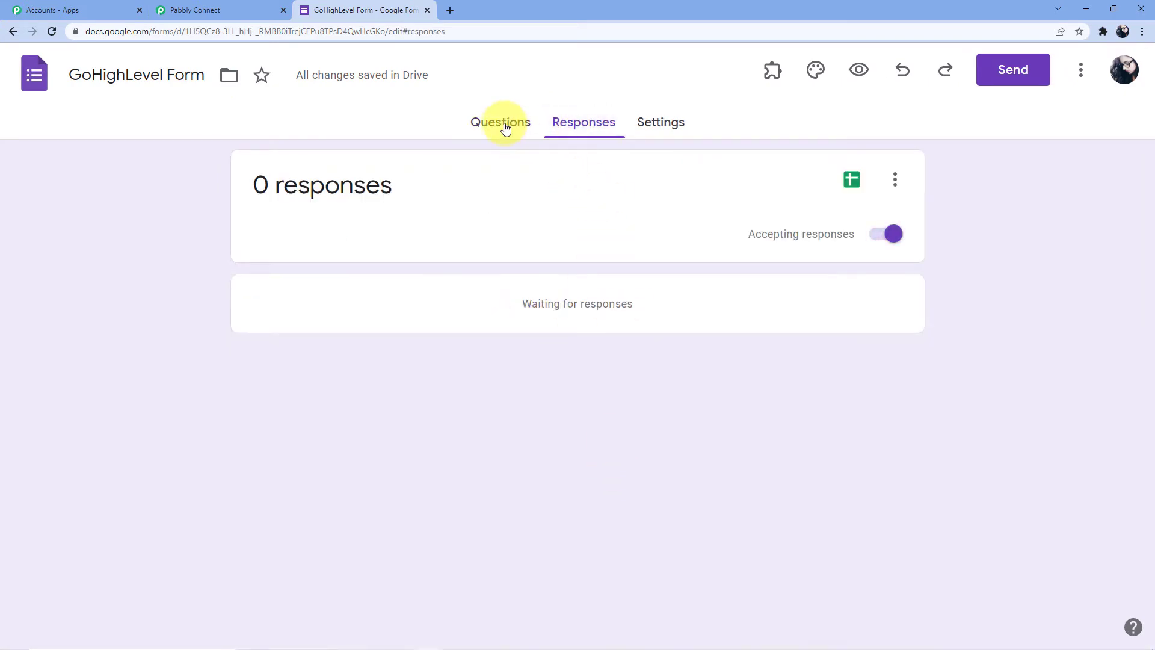
left_click(503, 122)
left_click(220, 10)
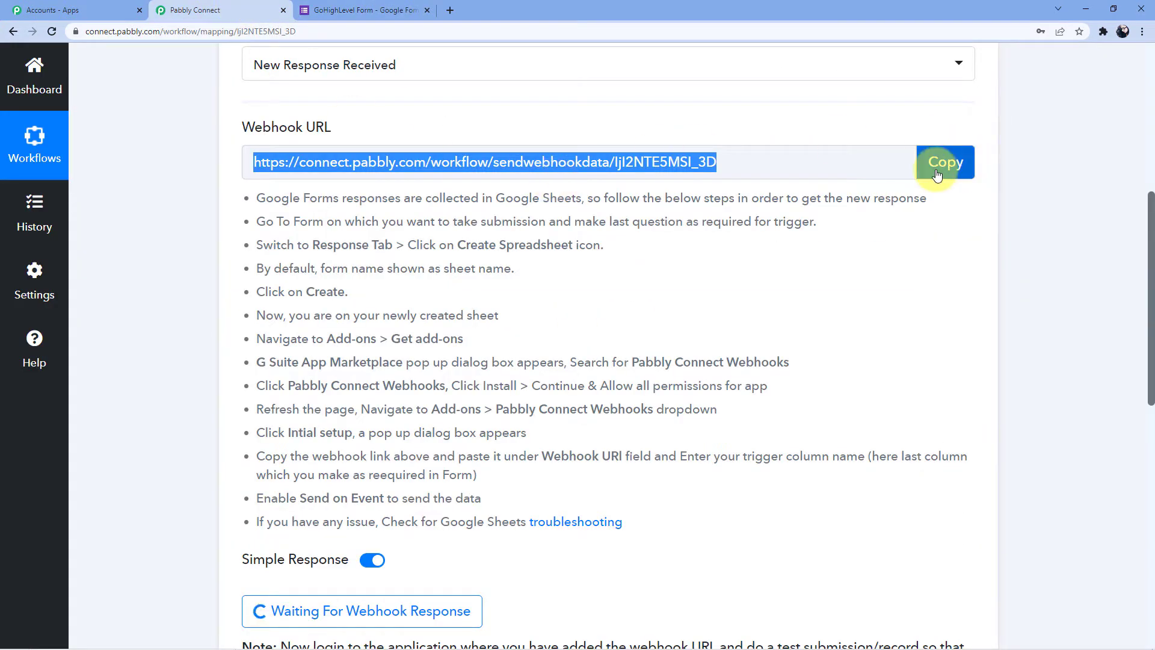
Copy the webhook URL again and return to the GoHighLevel Form editor
left_click(945, 163)
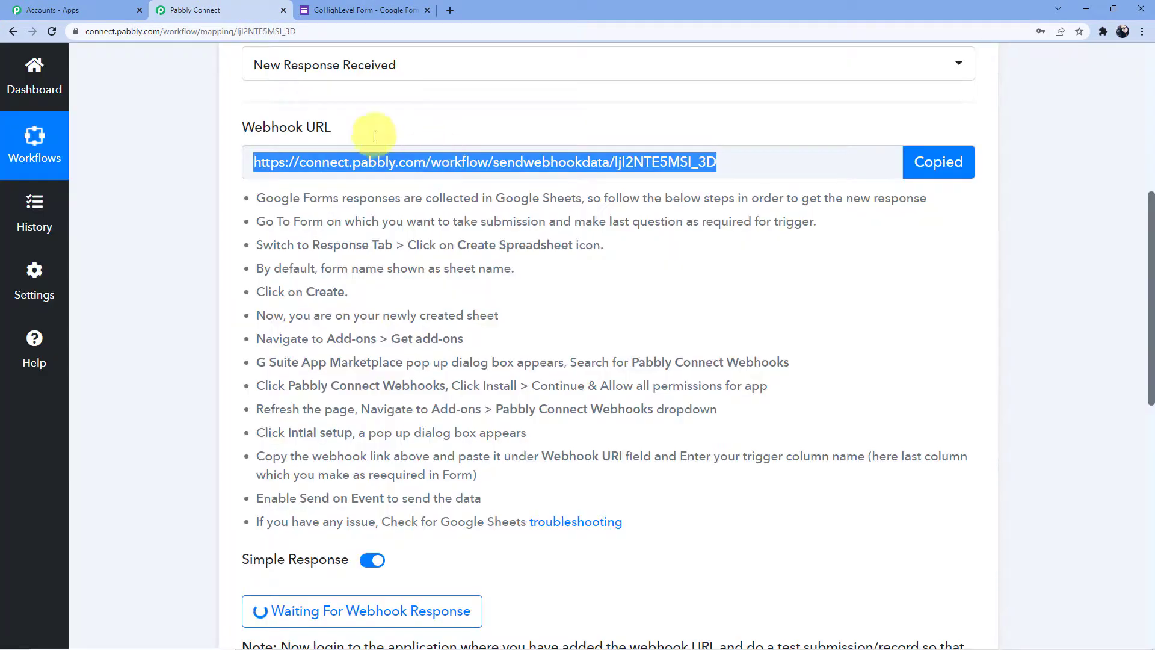
left_click(358, 10)
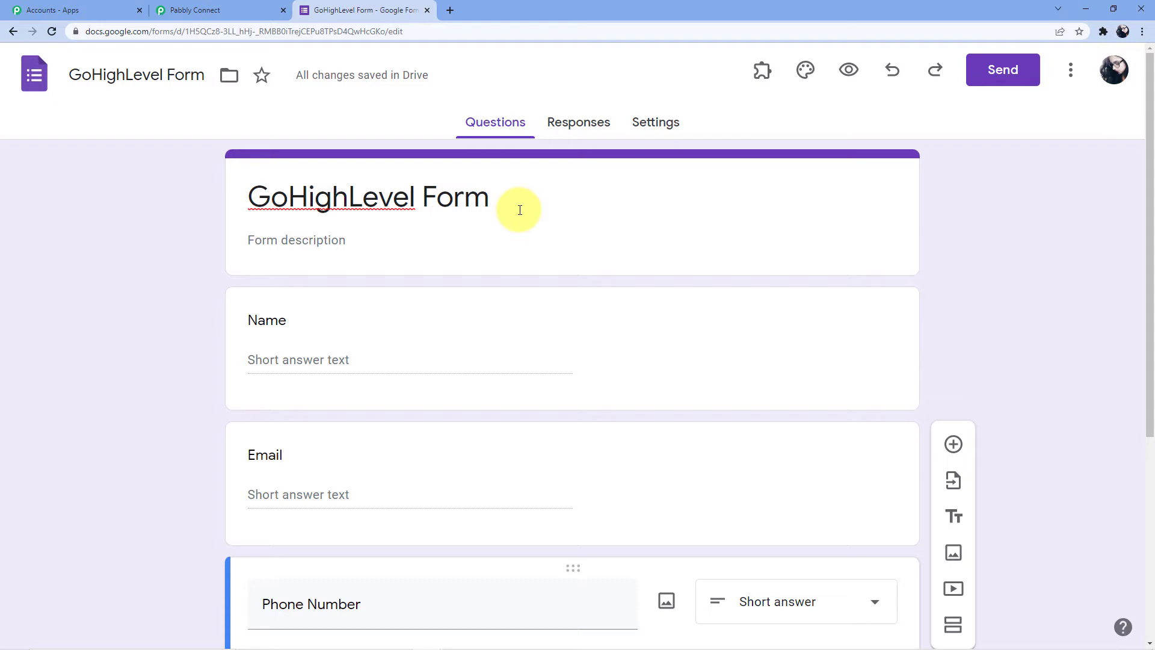
Preview the form and enter a test person's name and email address
left_click(406, 320)
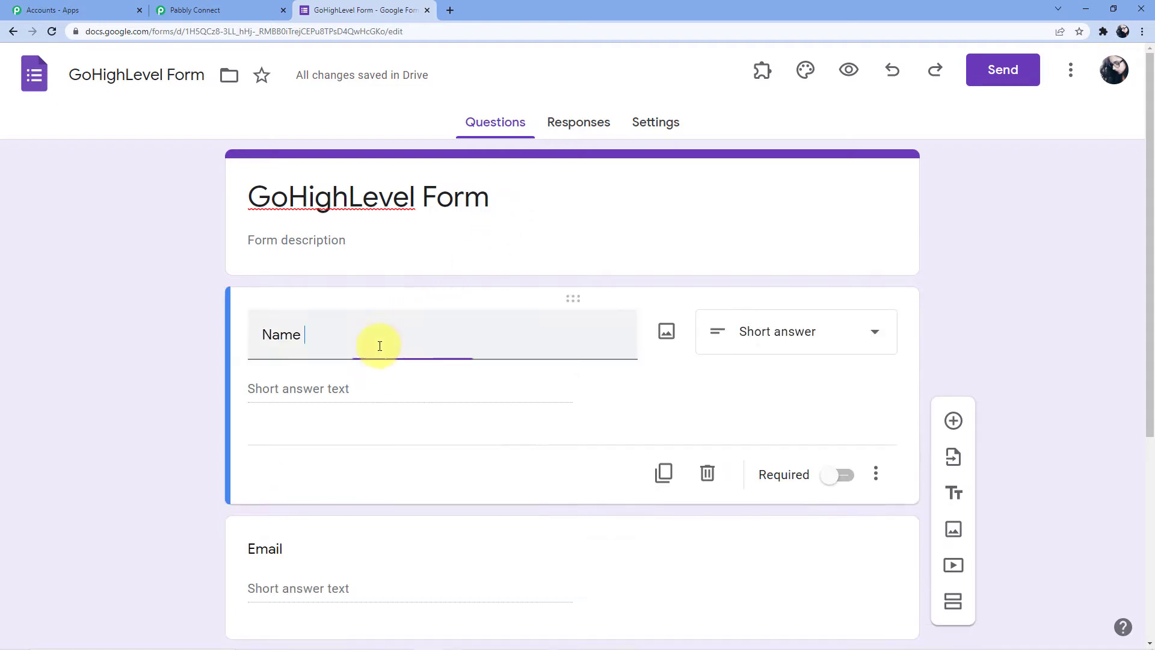
left_click(848, 70)
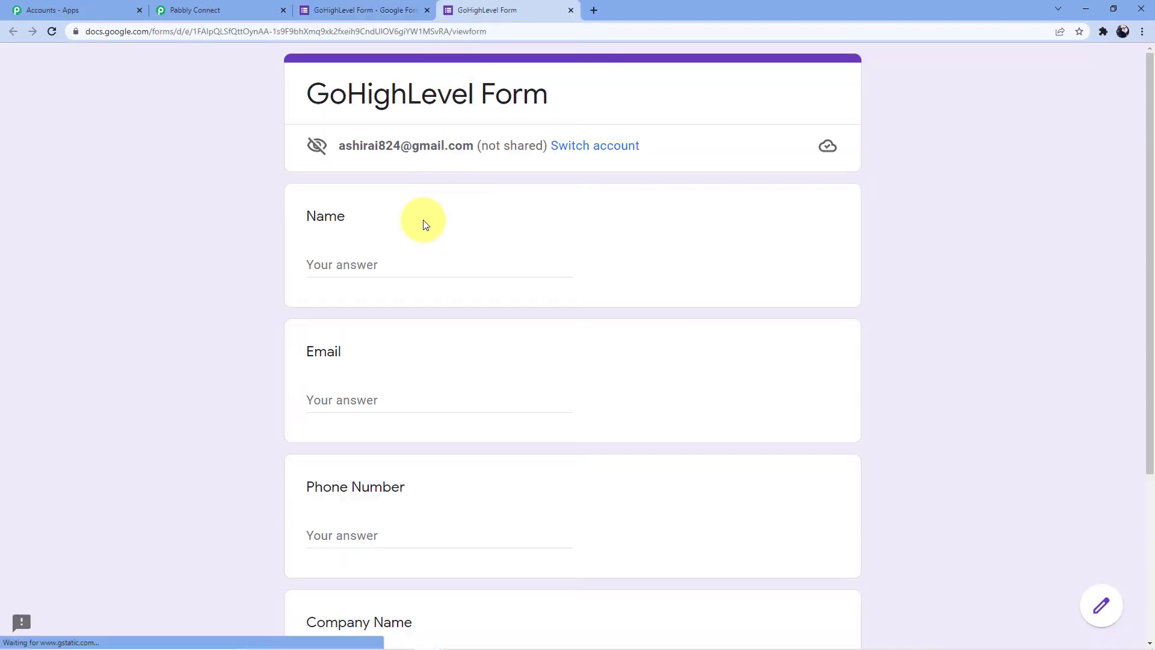
left_click(373, 261)
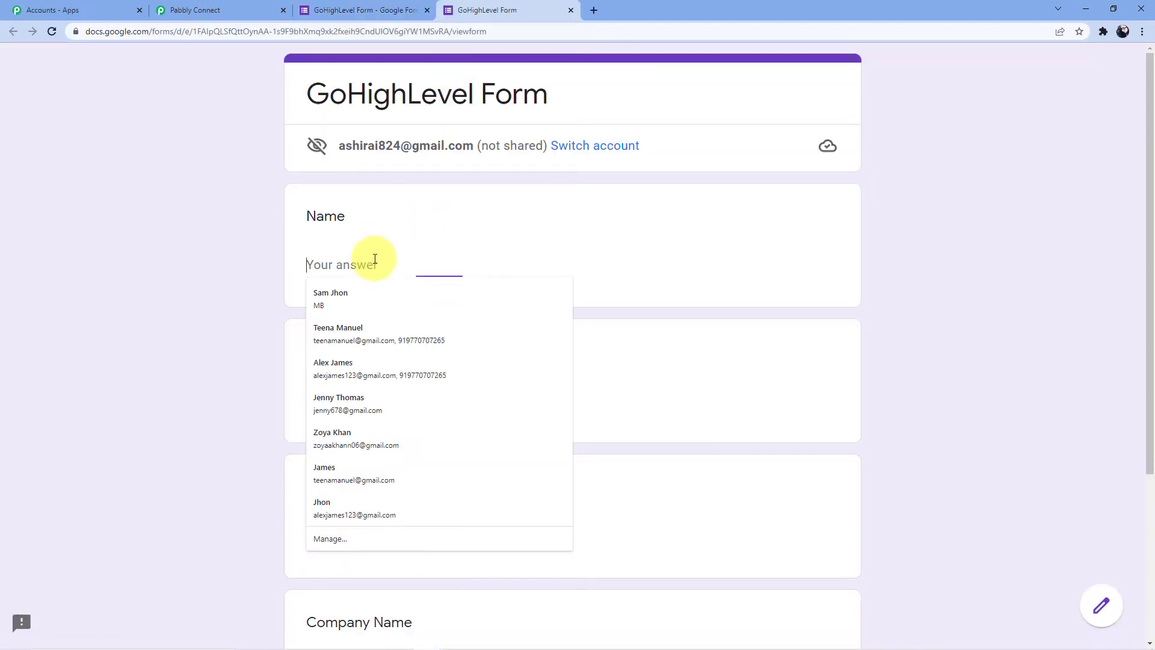
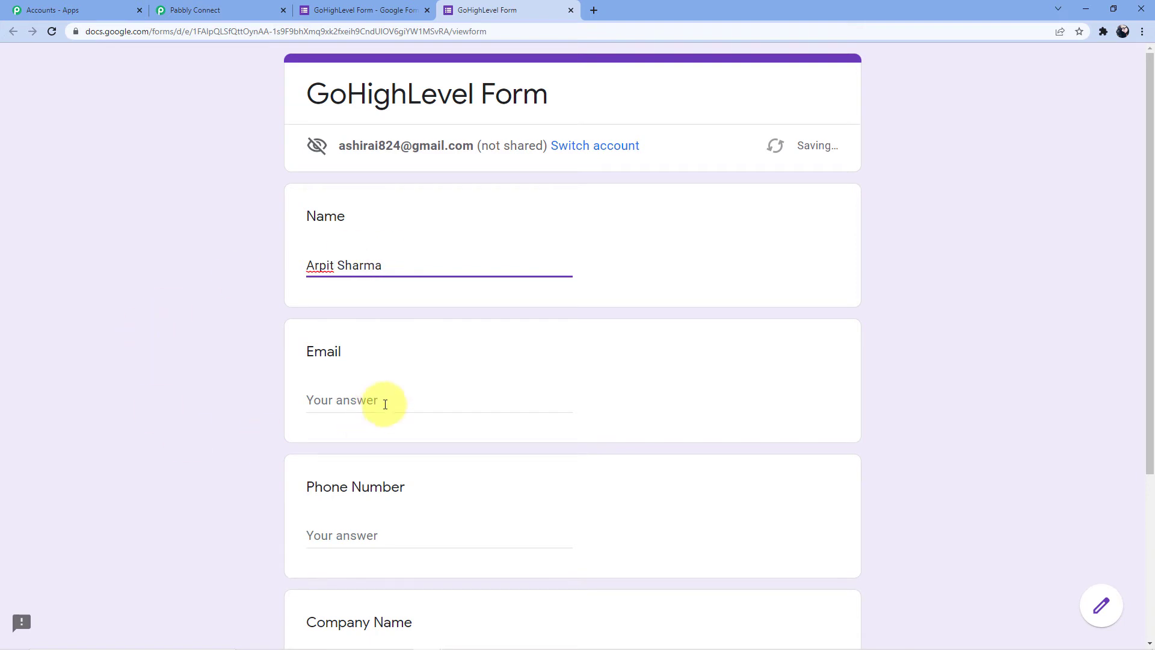
left_click(382, 398)
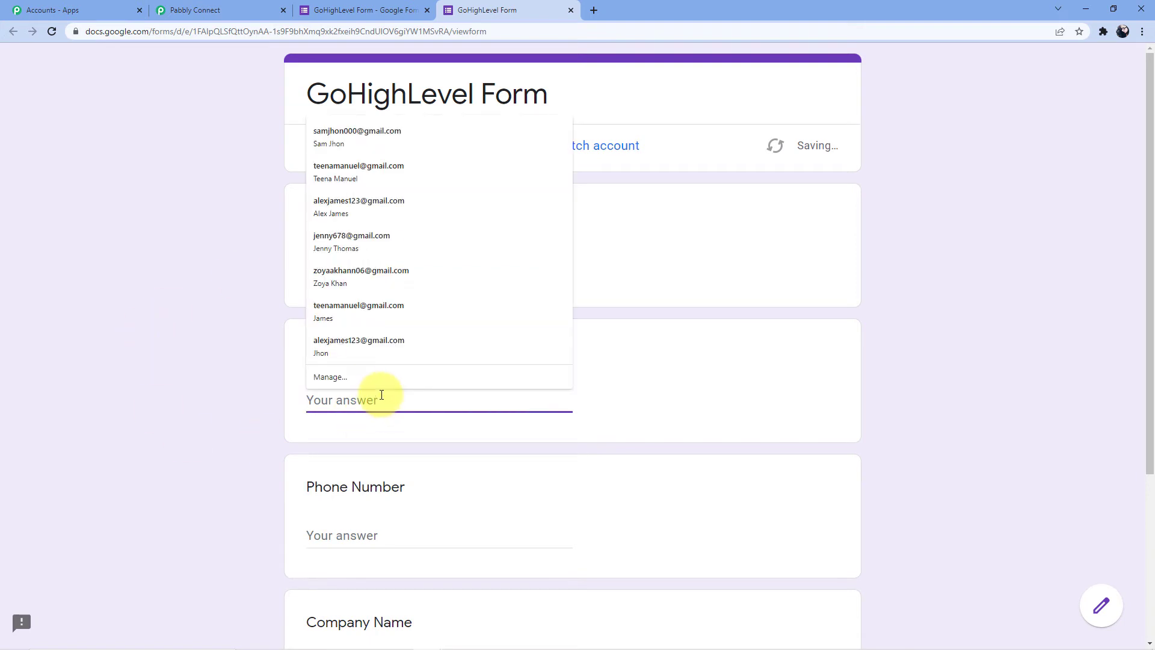
scroll(386, 397, "down", 3)
Enter a test phone number and company 'Pabbly Connect', then submit the response
left_click(380, 354)
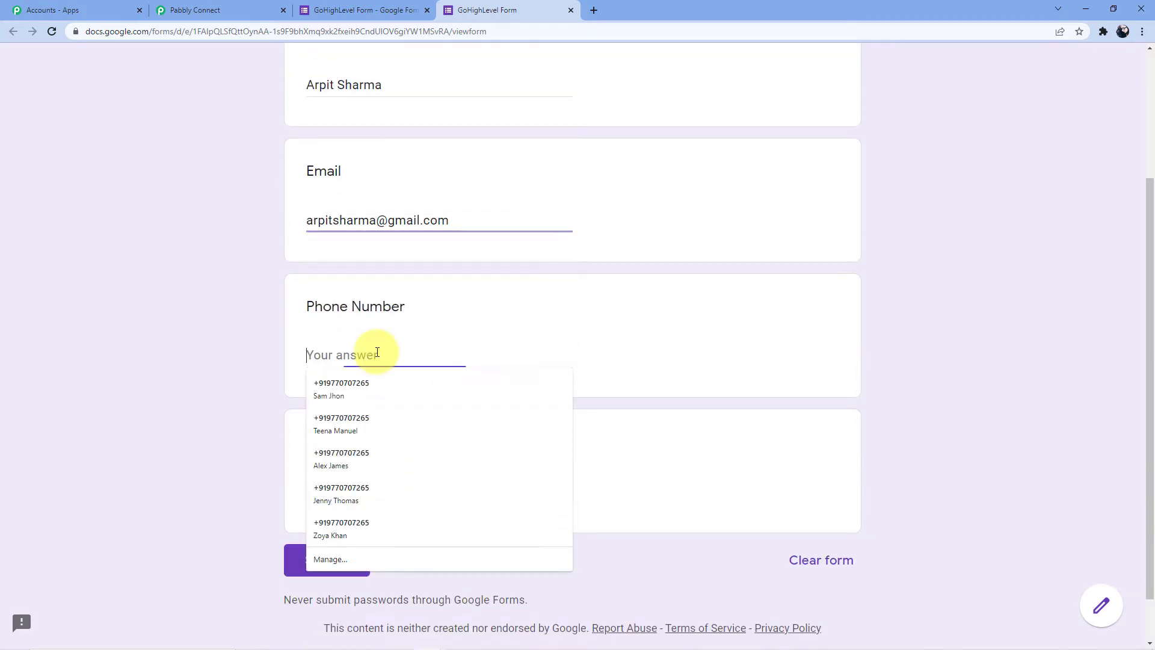
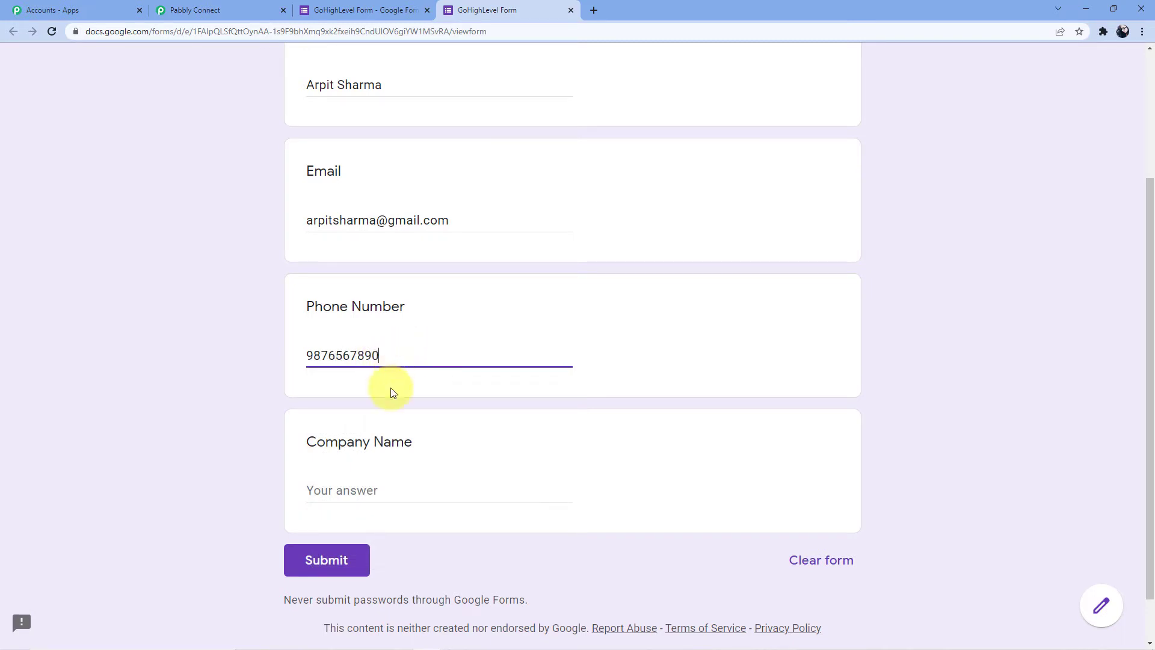
left_click(379, 484)
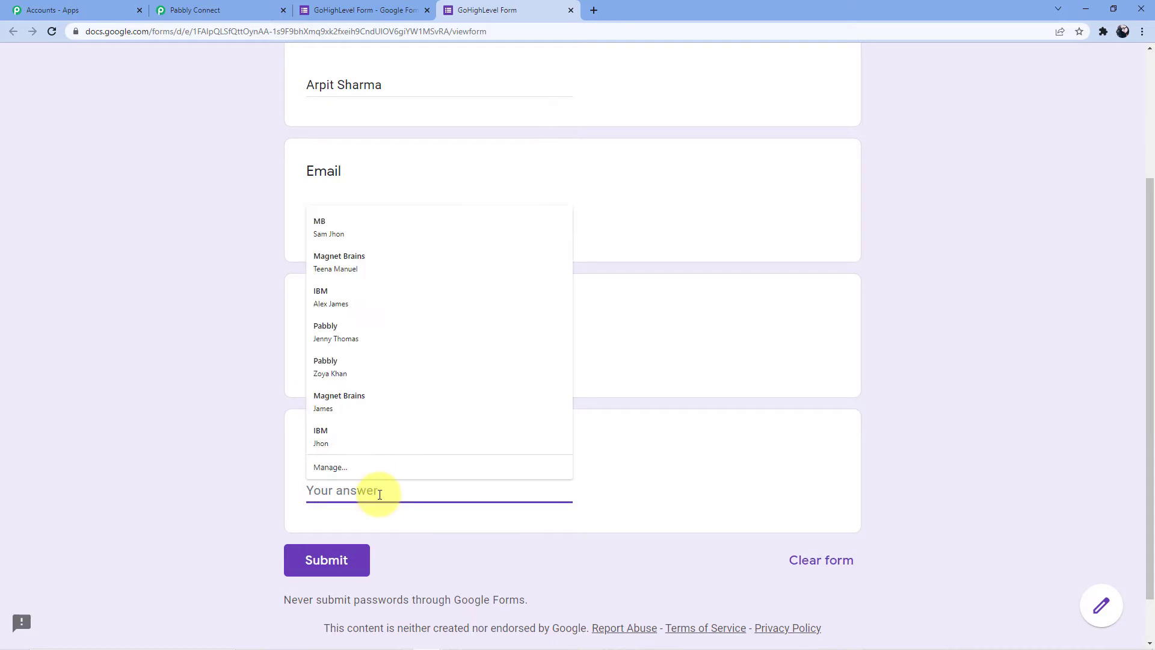
type("Pabbly ")
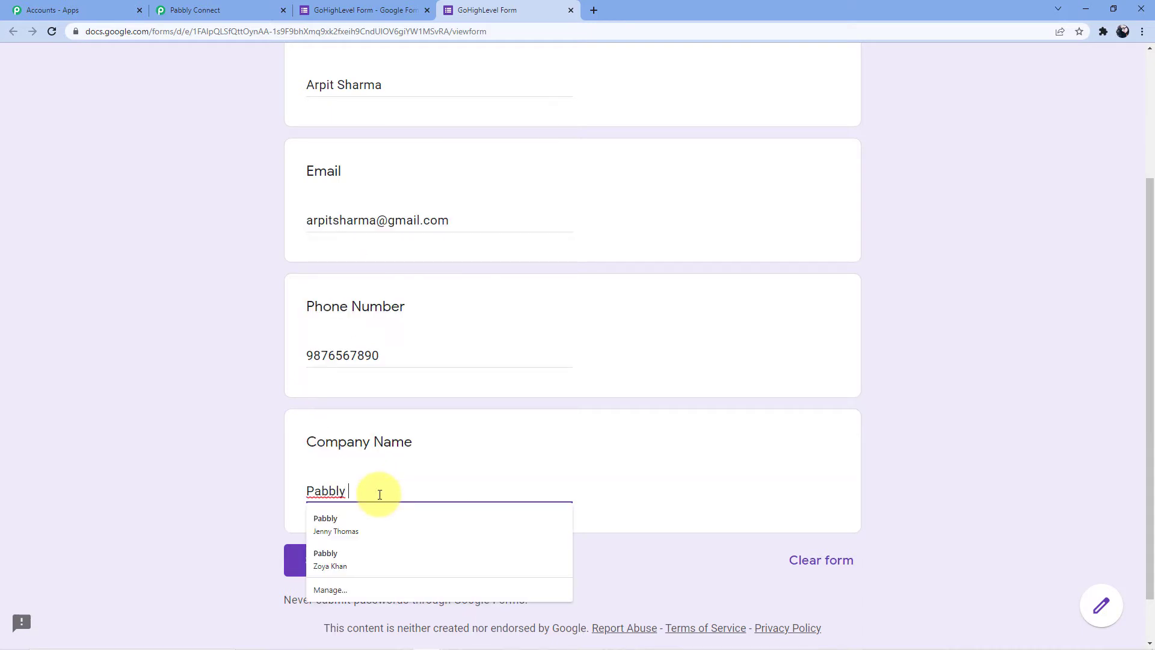
type("Cob")
type("nnect")
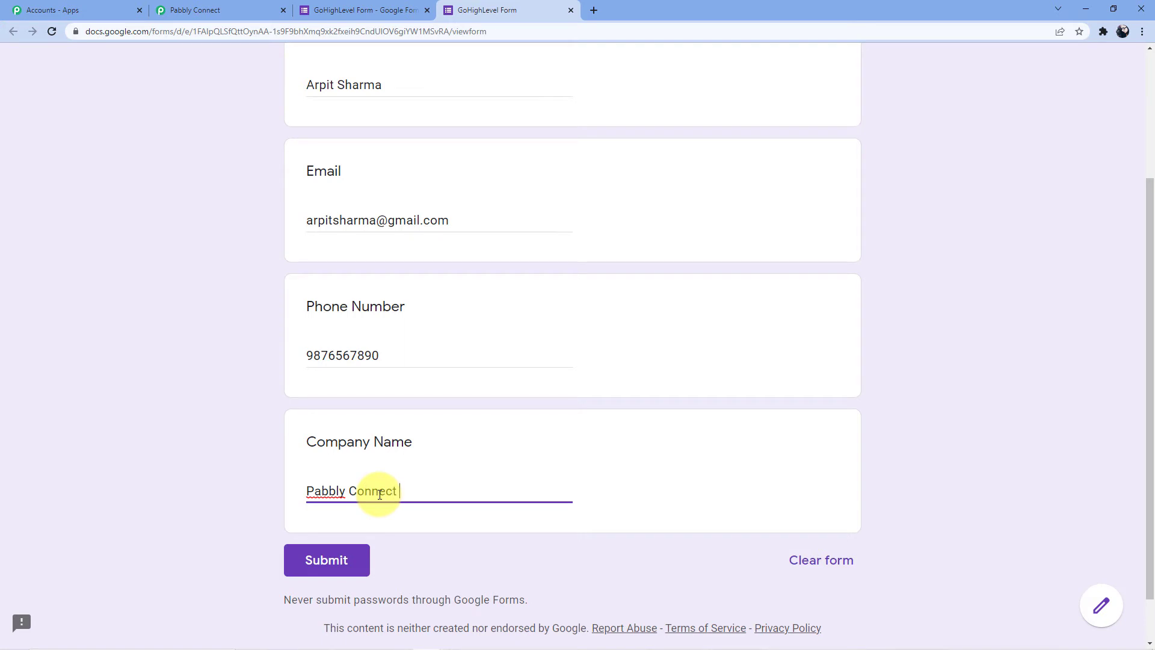
left_click(318, 566)
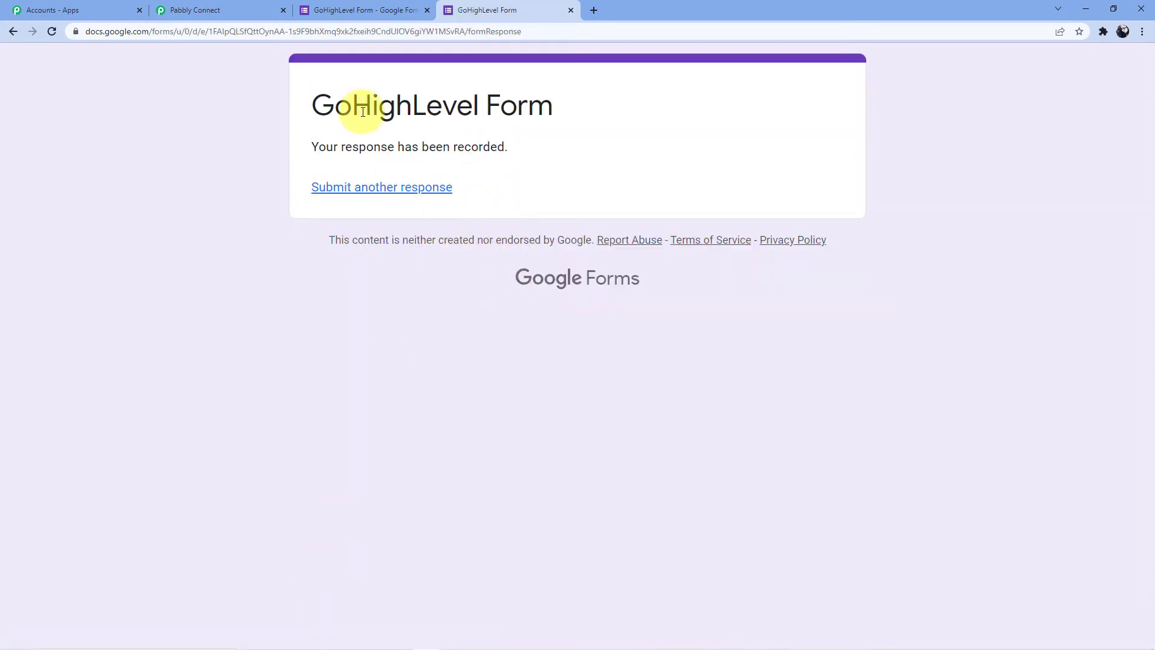
Link the form's responses to a new spreadsheet, GoHighLevel Form (Responses)
left_click(361, 6)
left_click(605, 134)
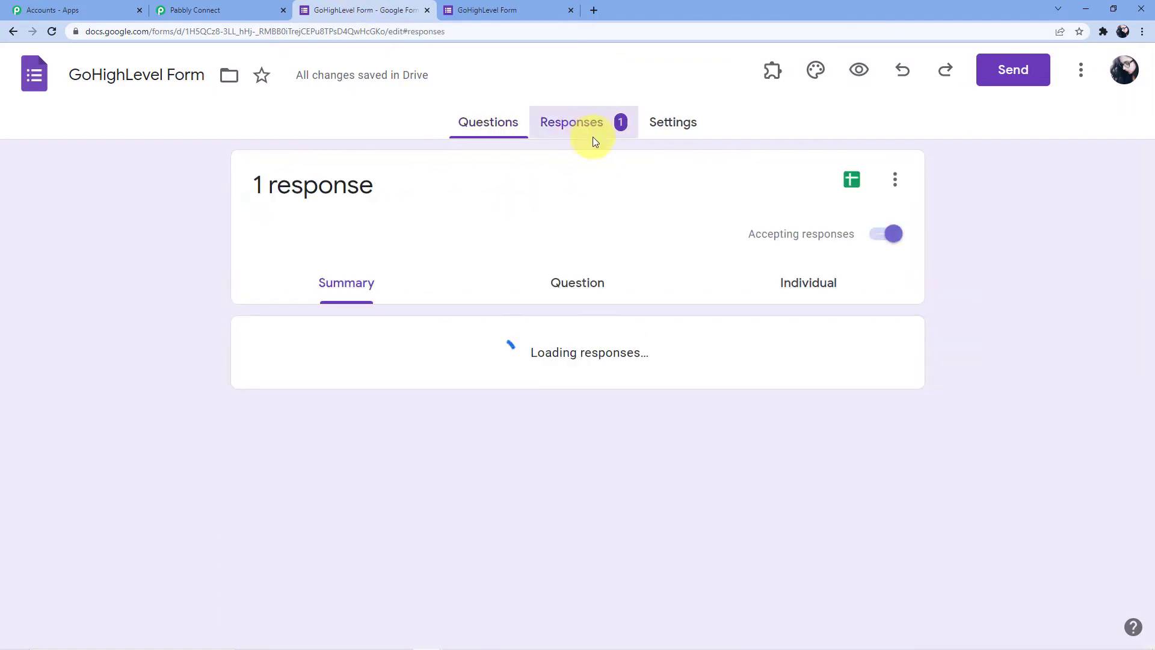
left_click(848, 179)
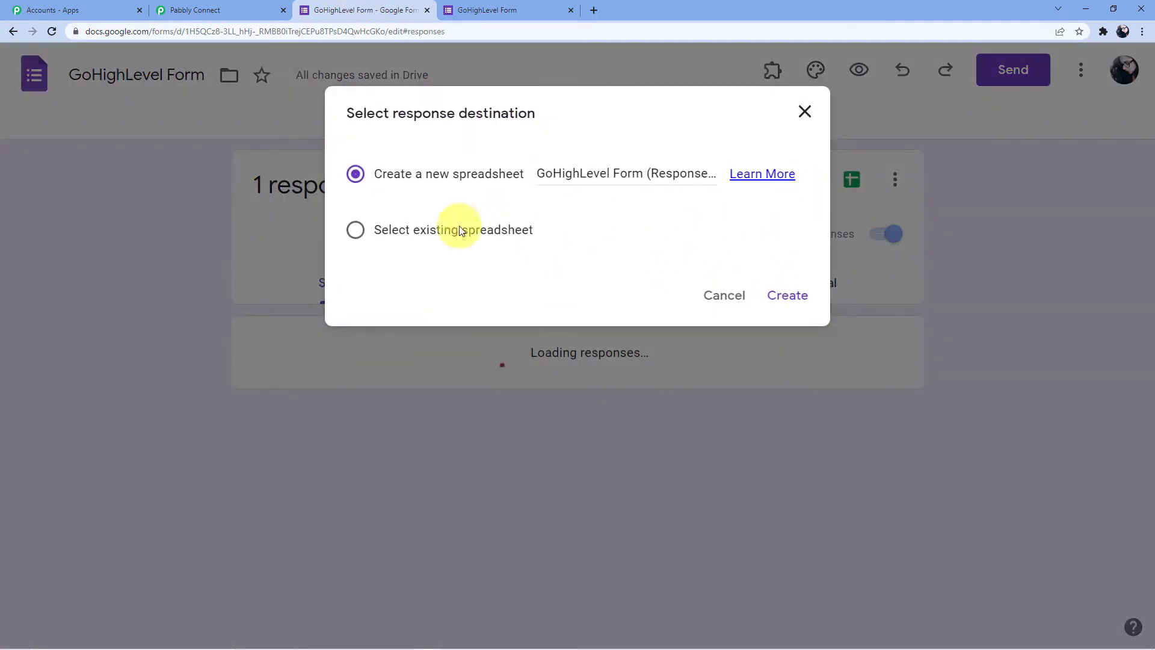
left_click(787, 297)
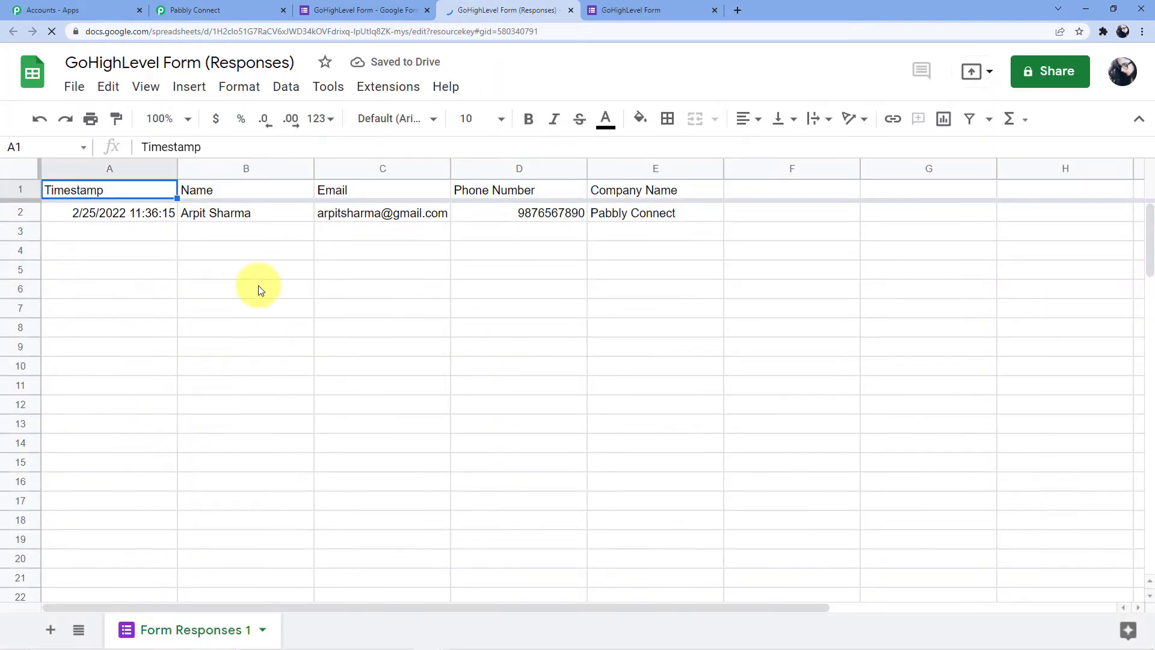
Check the submitted email, phone number and company values in the response row
left_click(378, 219)
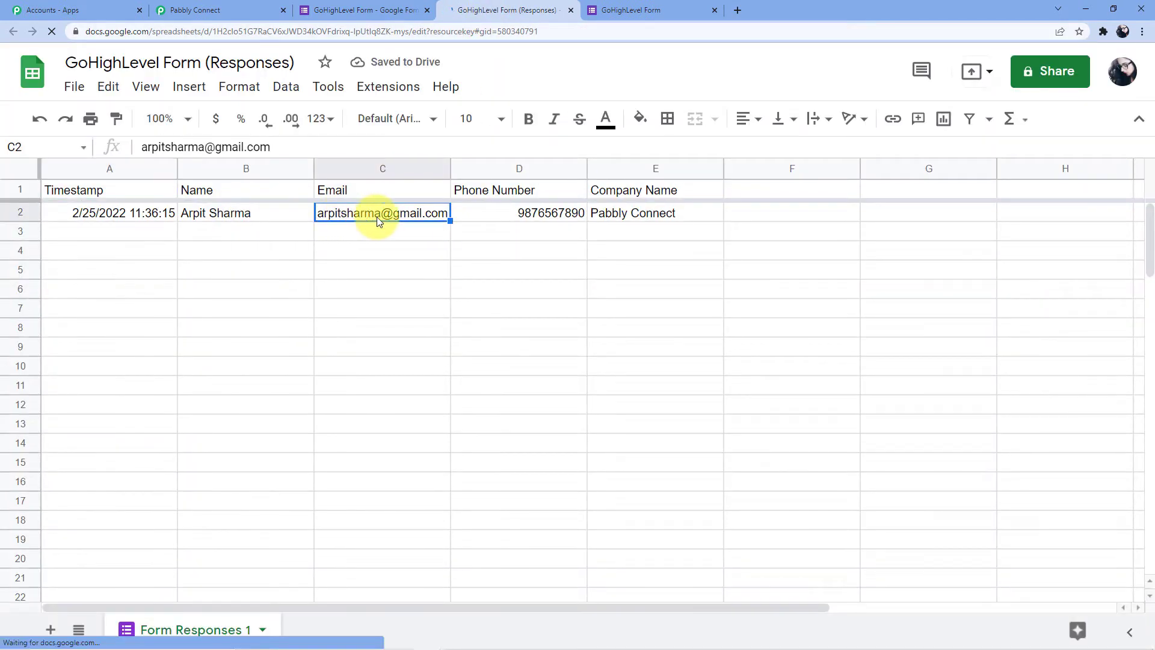
left_click(532, 218)
left_click(633, 218)
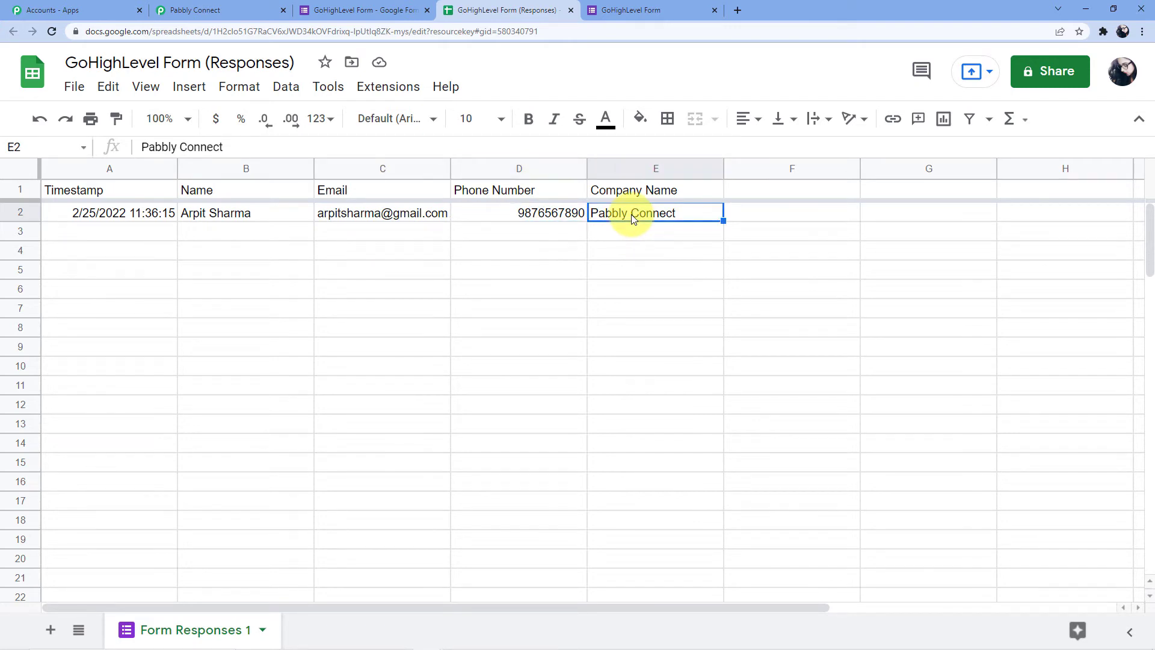
Open Extensions > Add-ons > Get add-ons to bring up the Workspace Marketplace
left_click(388, 90)
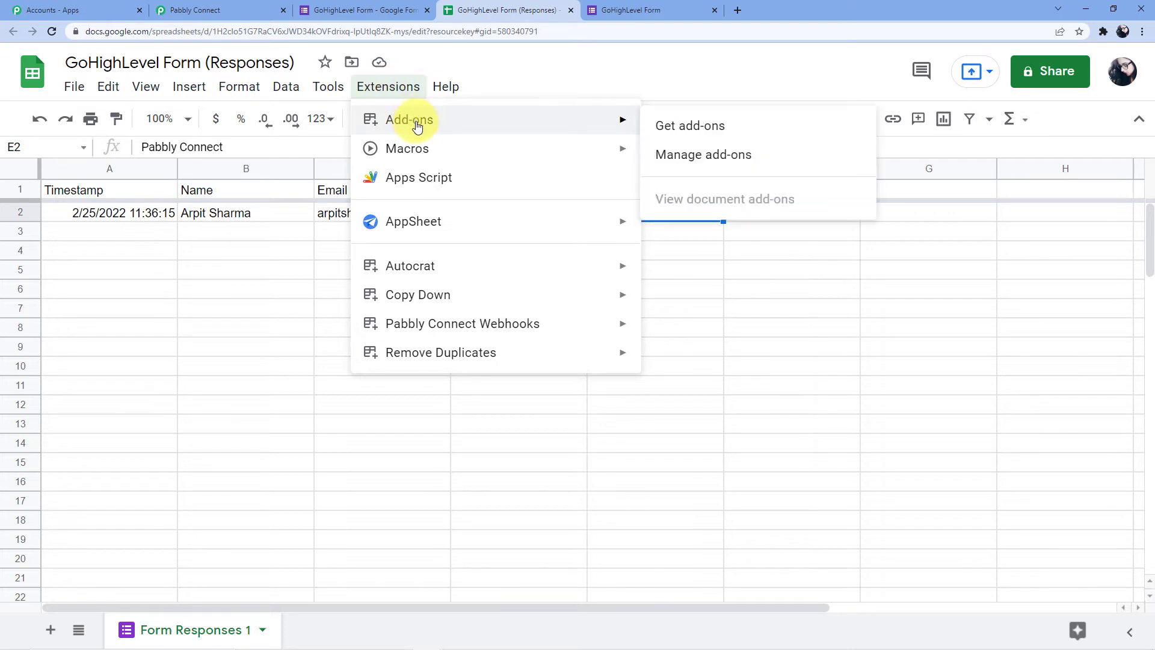
mouse_move(471, 328)
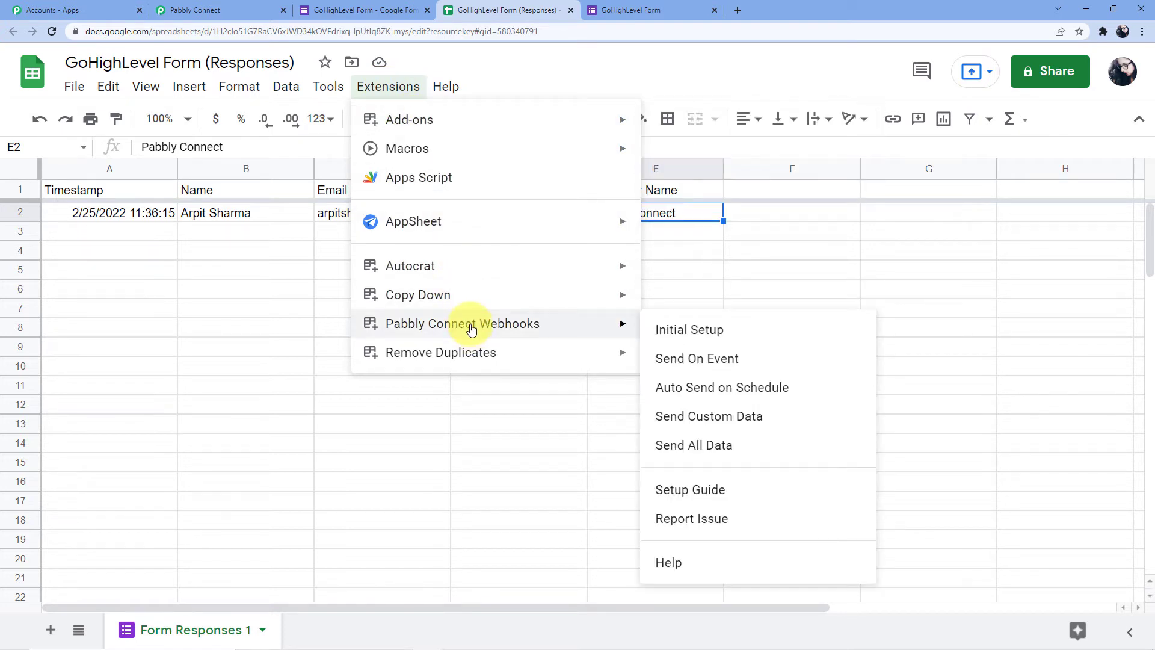
mouse_move(454, 121)
left_click(695, 127)
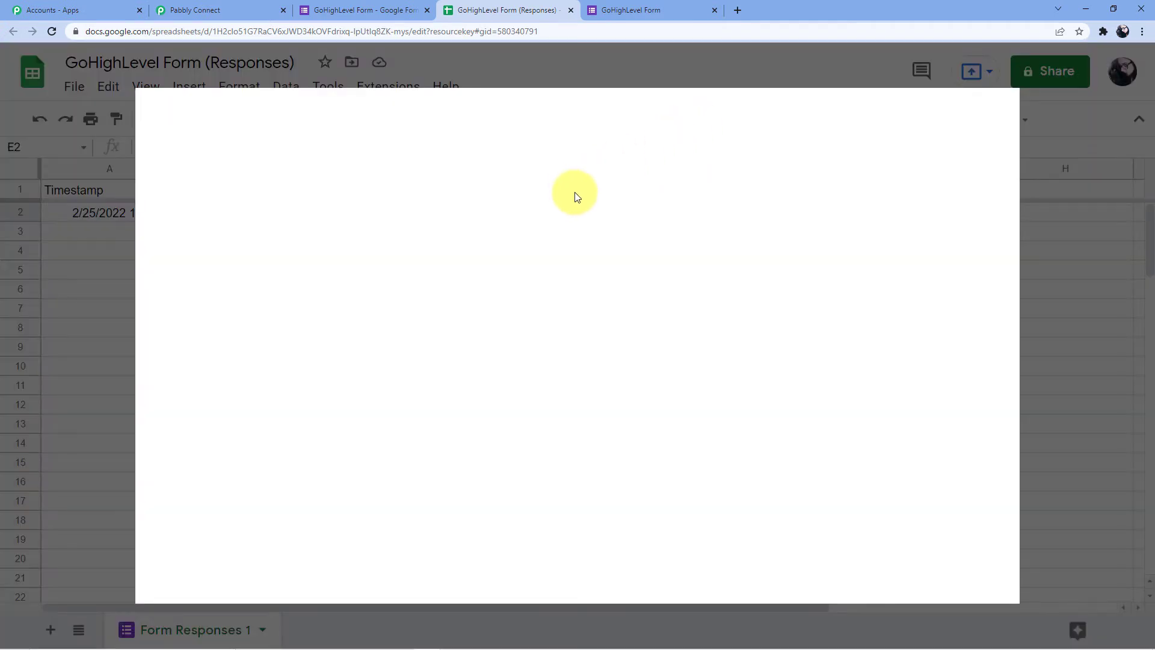
Search the marketplace for 'Pabbly connect', confirm the Webhooks add-on is Installed, and close it
left_click(593, 117)
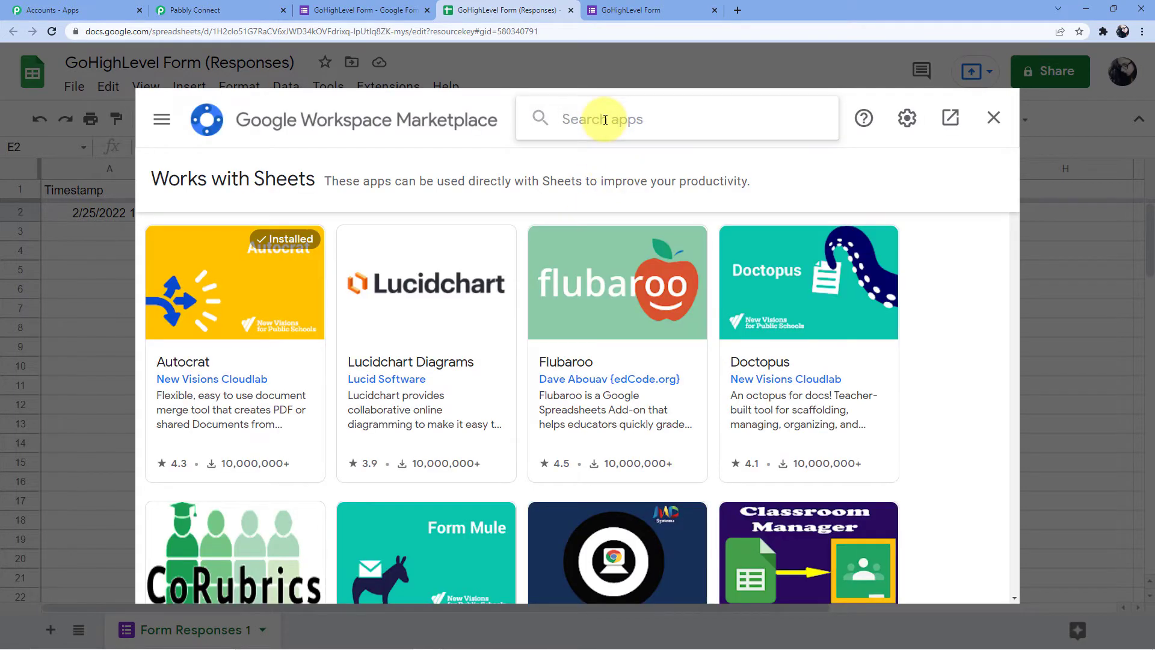
type("Pabbly connect")
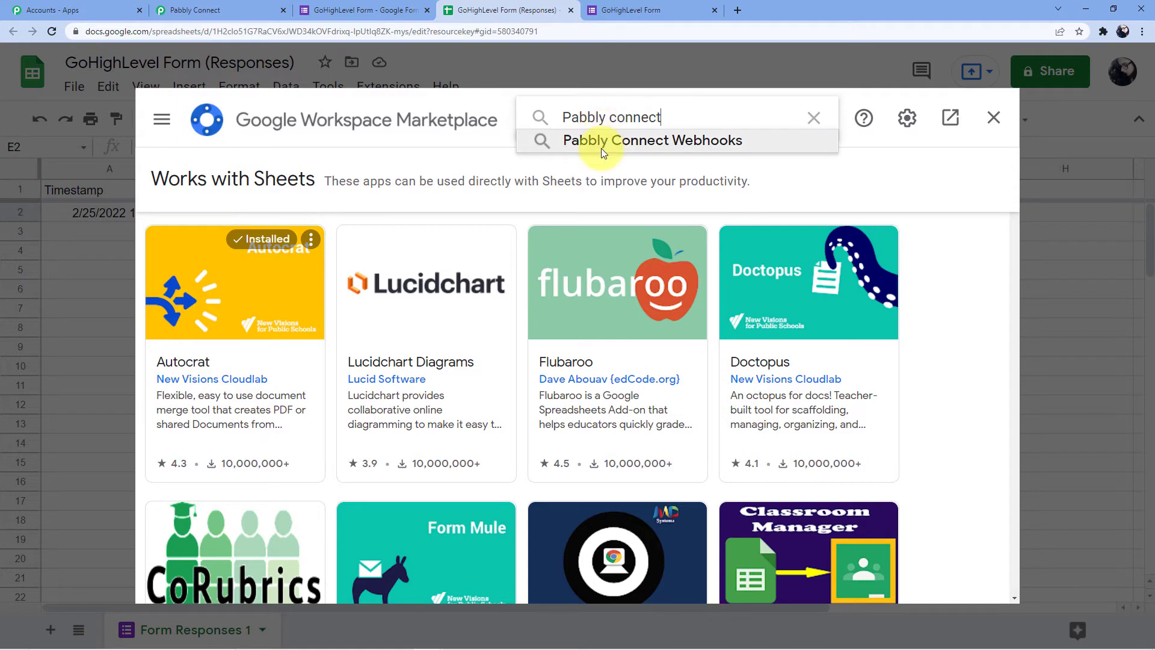
left_click(602, 144)
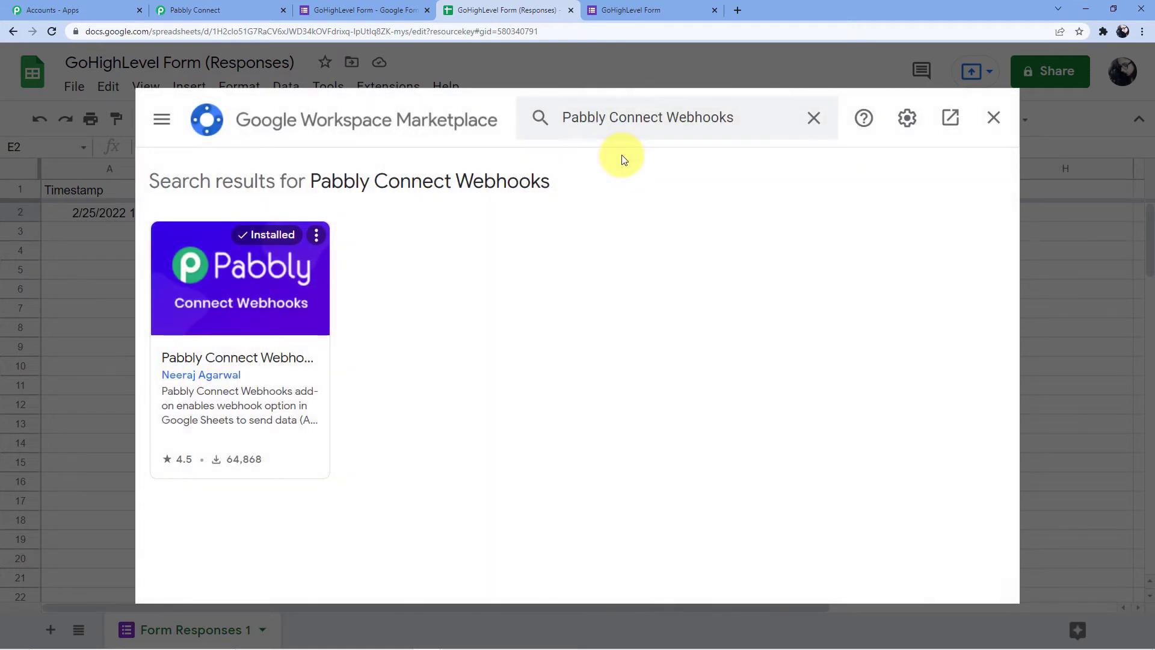
left_click(285, 354)
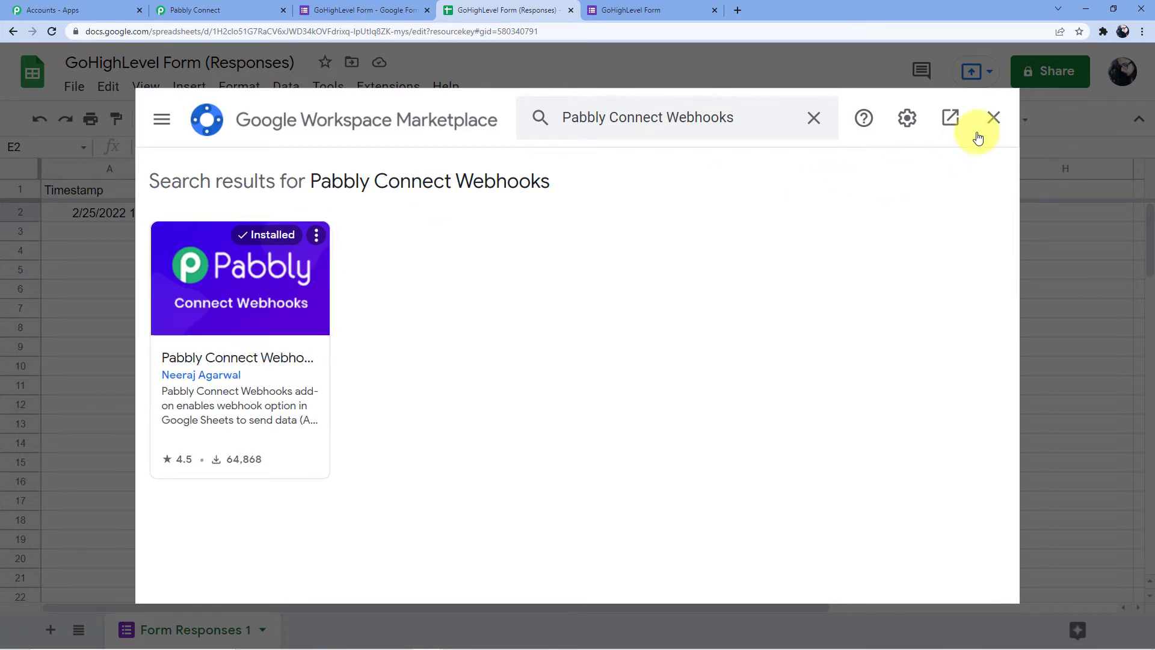
left_click(993, 118)
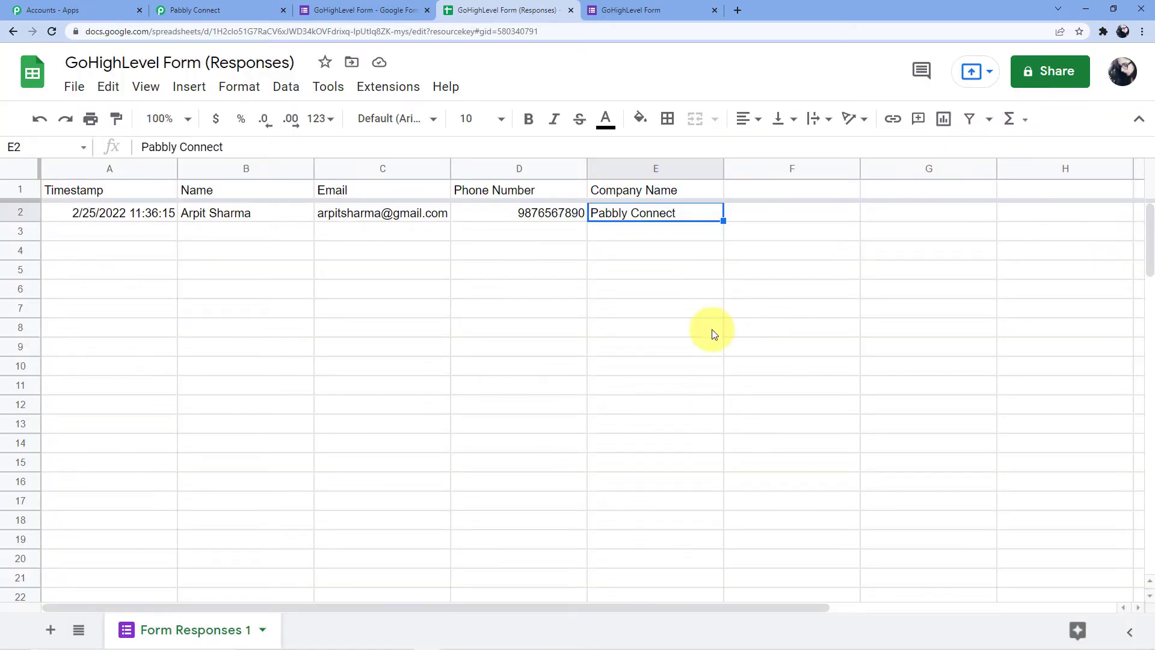
Submit the Pabbly Connect Webhooks Initial Setup with the pasted webhook URL and trigger column E
left_click(391, 88)
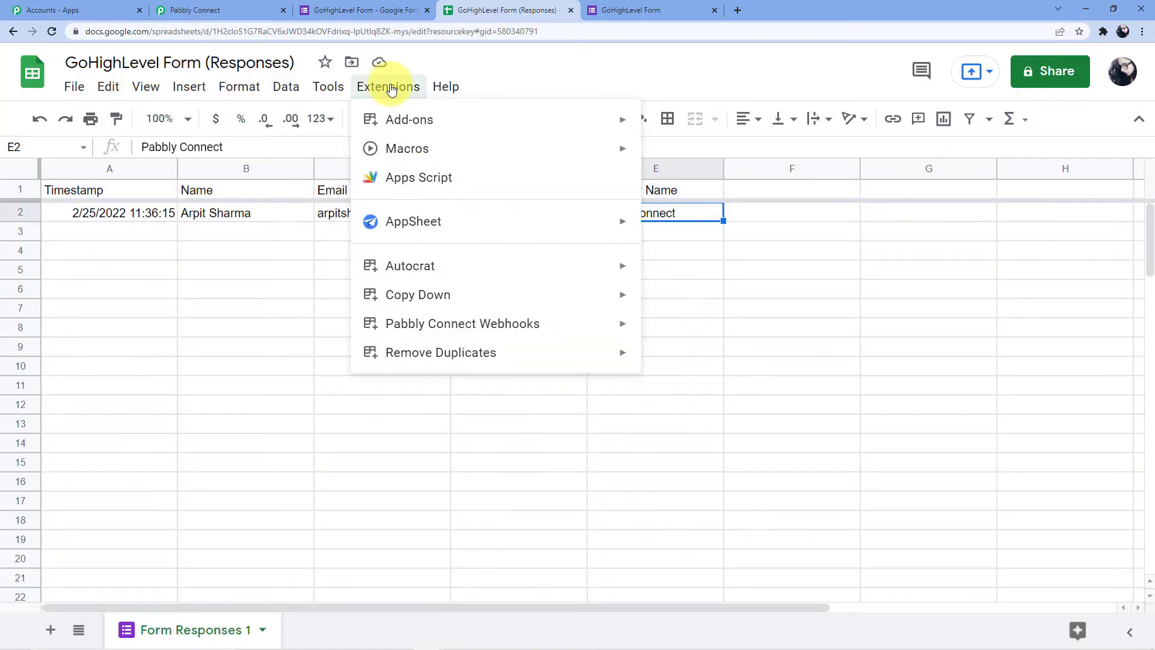
mouse_move(582, 330)
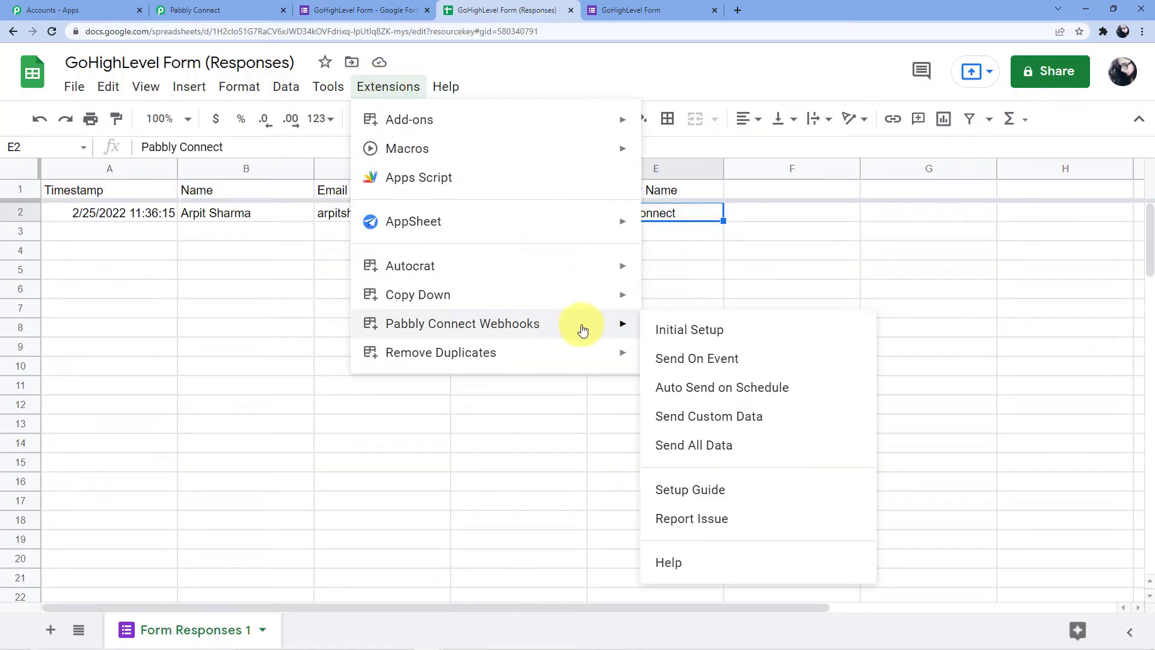
left_click(684, 331)
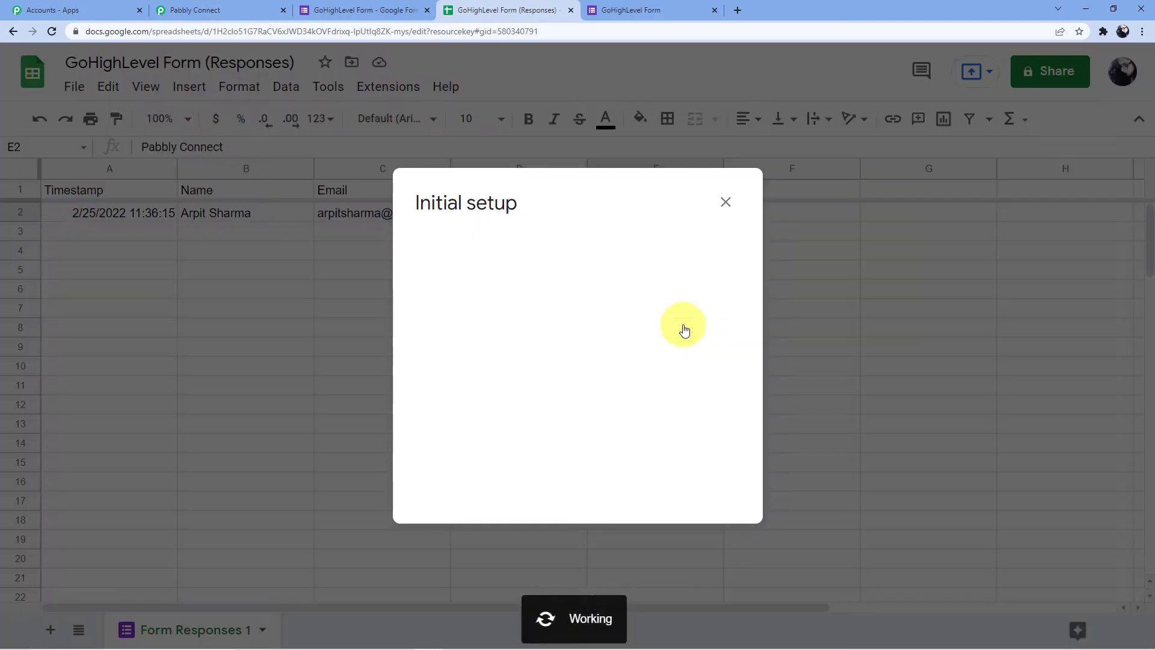
left_click(502, 268)
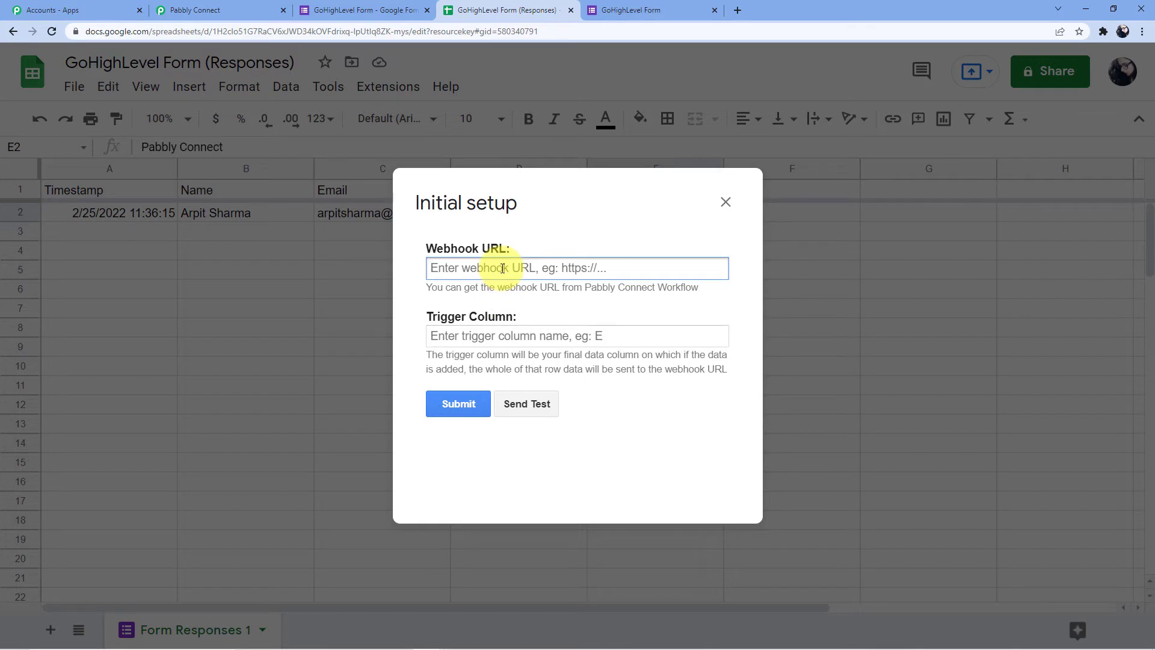
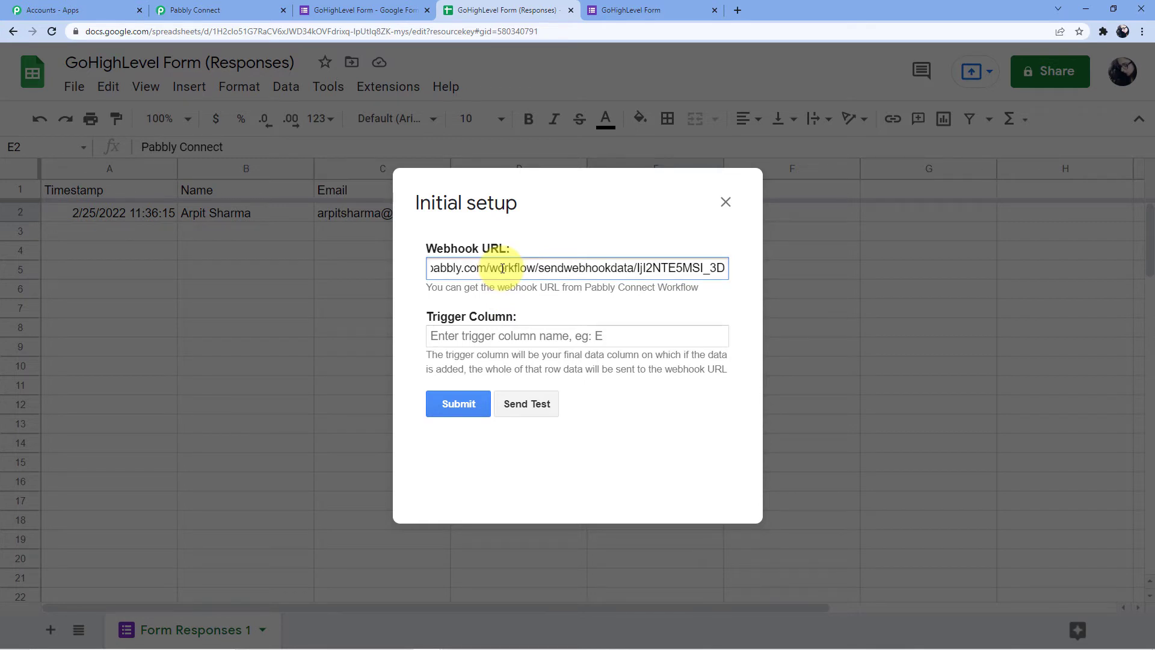
left_click(469, 335)
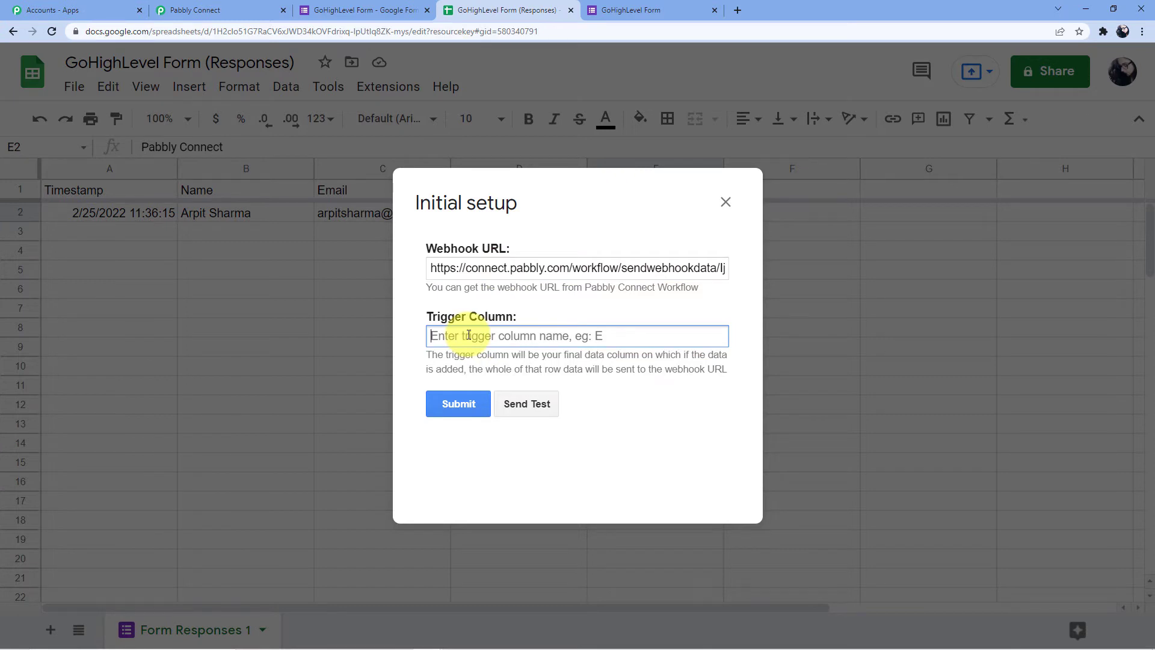
type("E")
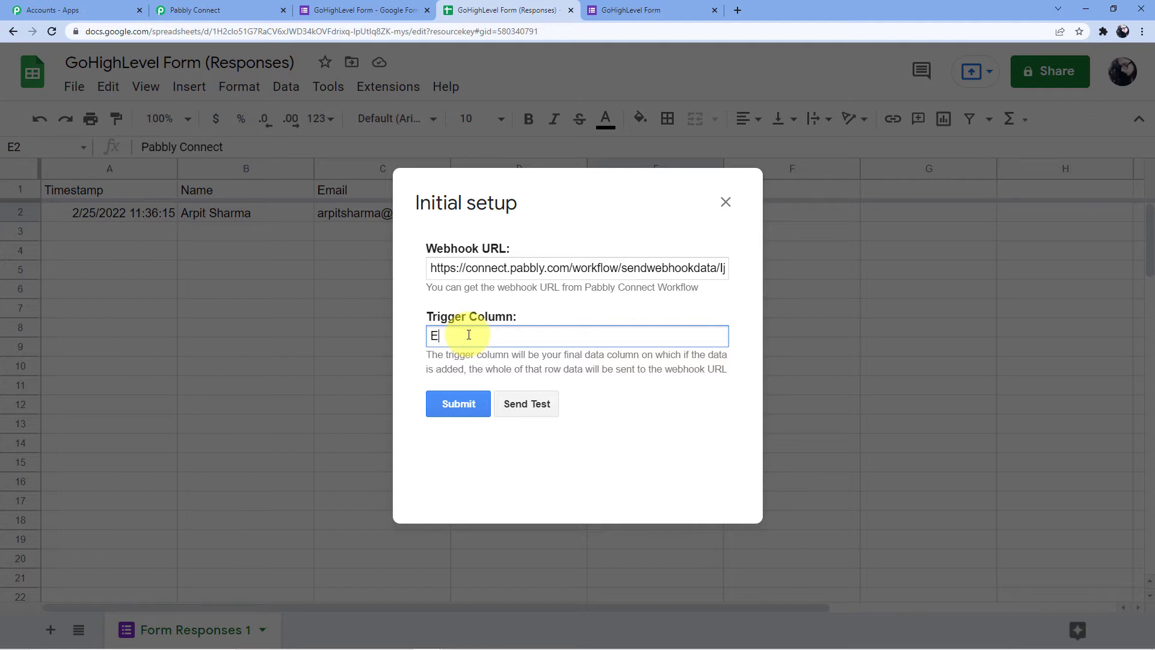
left_click(450, 407)
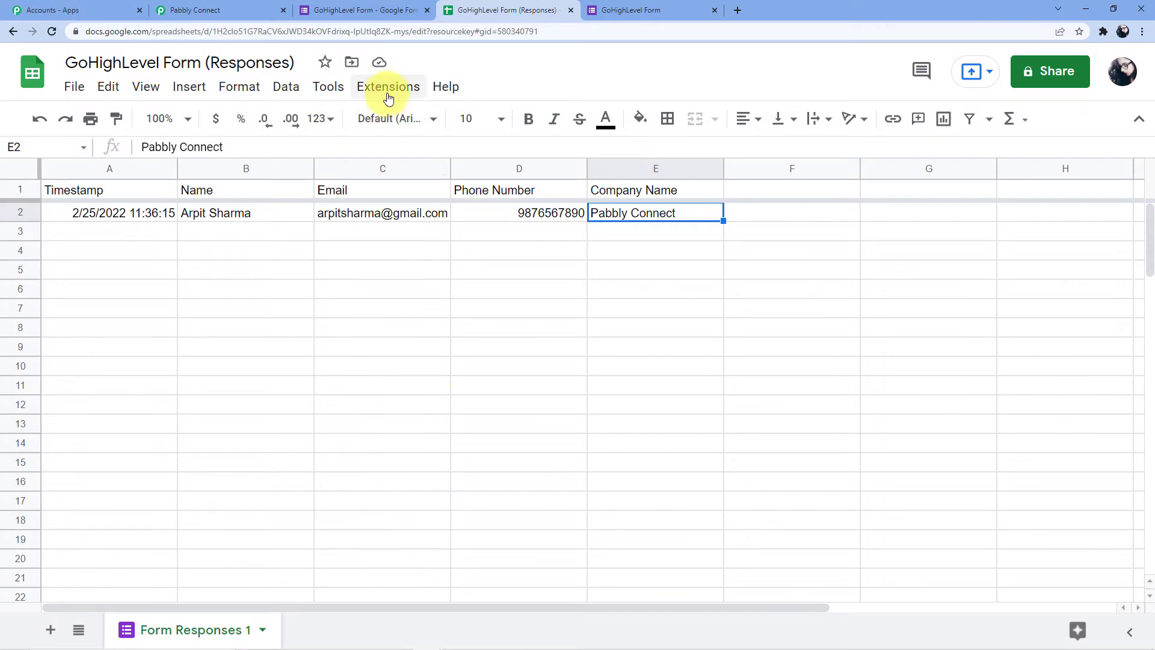
Send the response row as test data from the add-on's Initial Setup, then return to Pabbly Connect
left_click(389, 88)
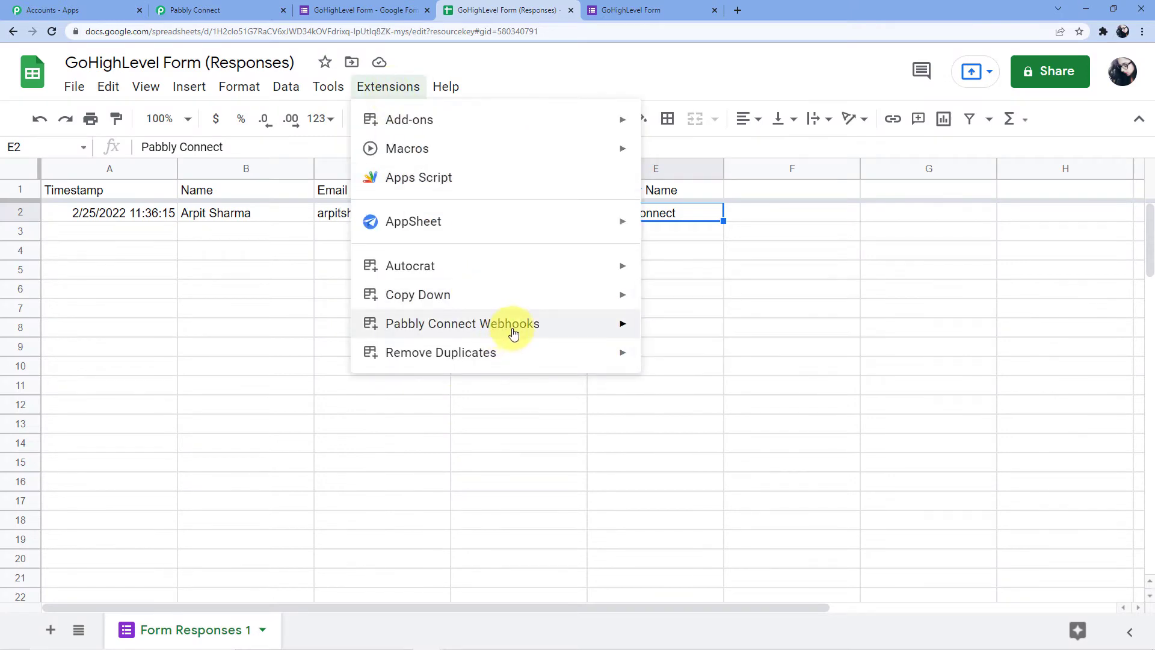
mouse_move(514, 331)
left_click(696, 328)
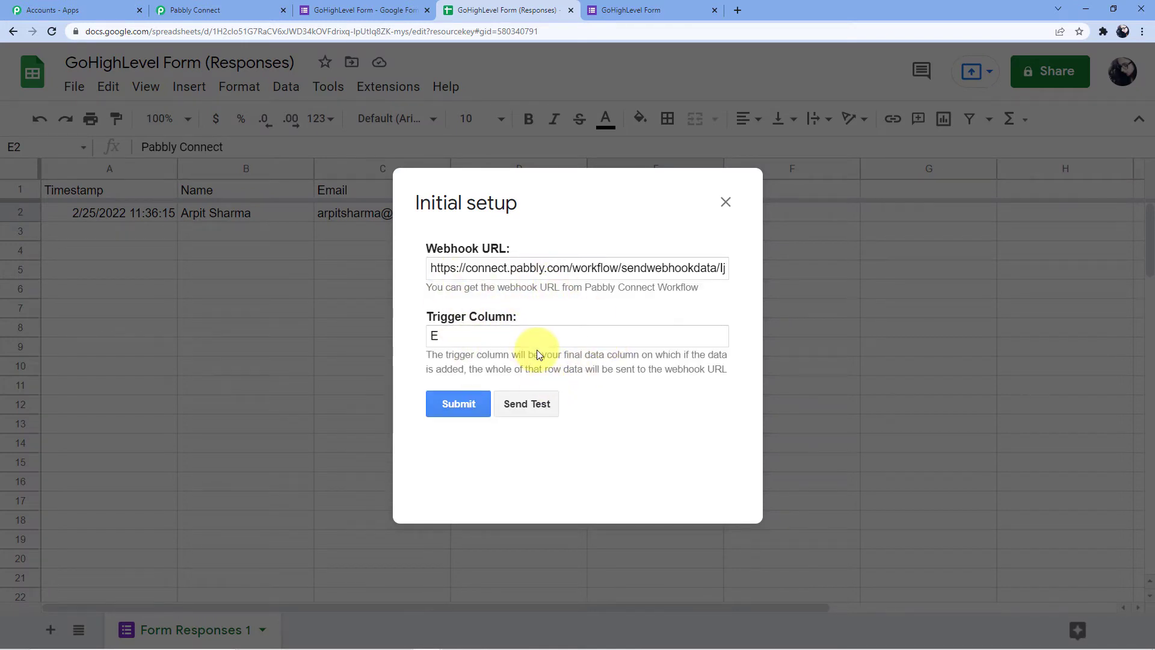
left_click(528, 409)
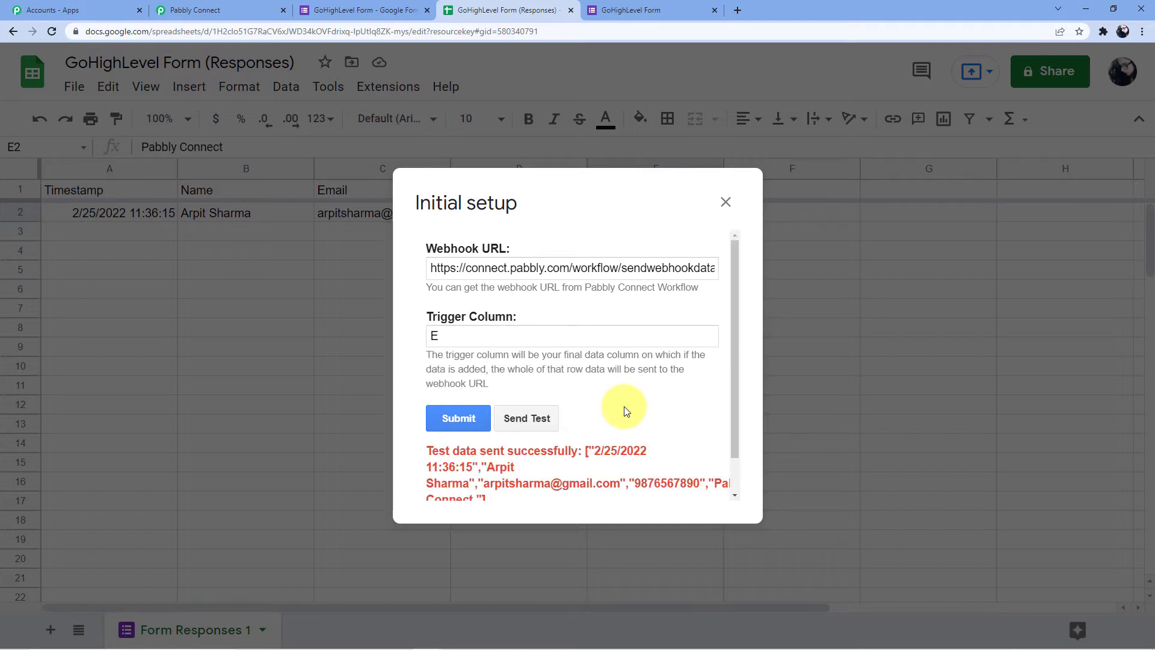
scroll(626, 409, "down", 1)
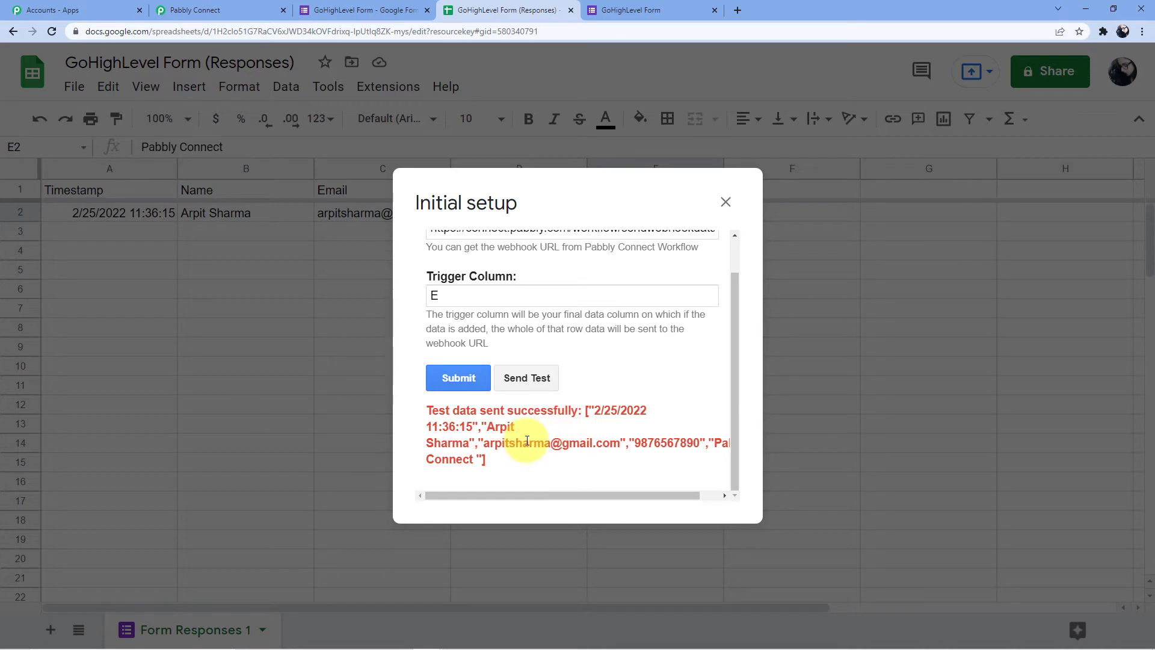
left_click(205, 10)
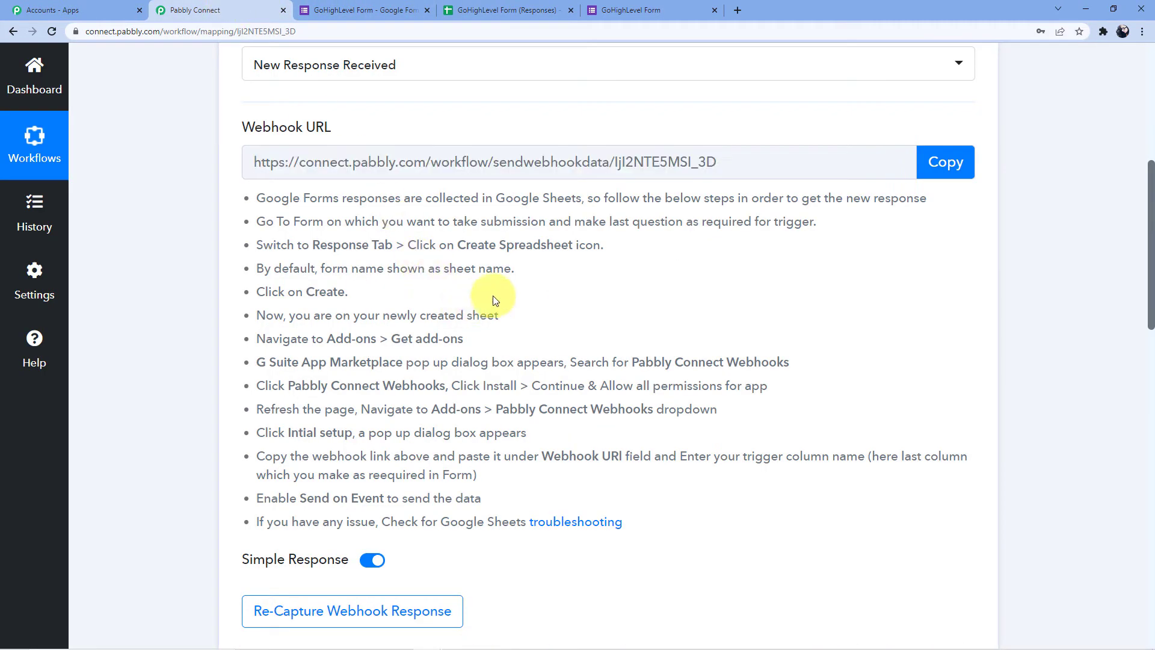
Review the captured response fields, TriggerColumn E and RowIndex 2, then expand 'Choose Your Next Application'
scroll(608, 276, "down", 4)
scroll(608, 281, "down", 4)
scroll(769, 287, "down", 2)
scroll(769, 287, "up", 2)
scroll(777, 350, "down", 1)
scroll(777, 350, "down", 2)
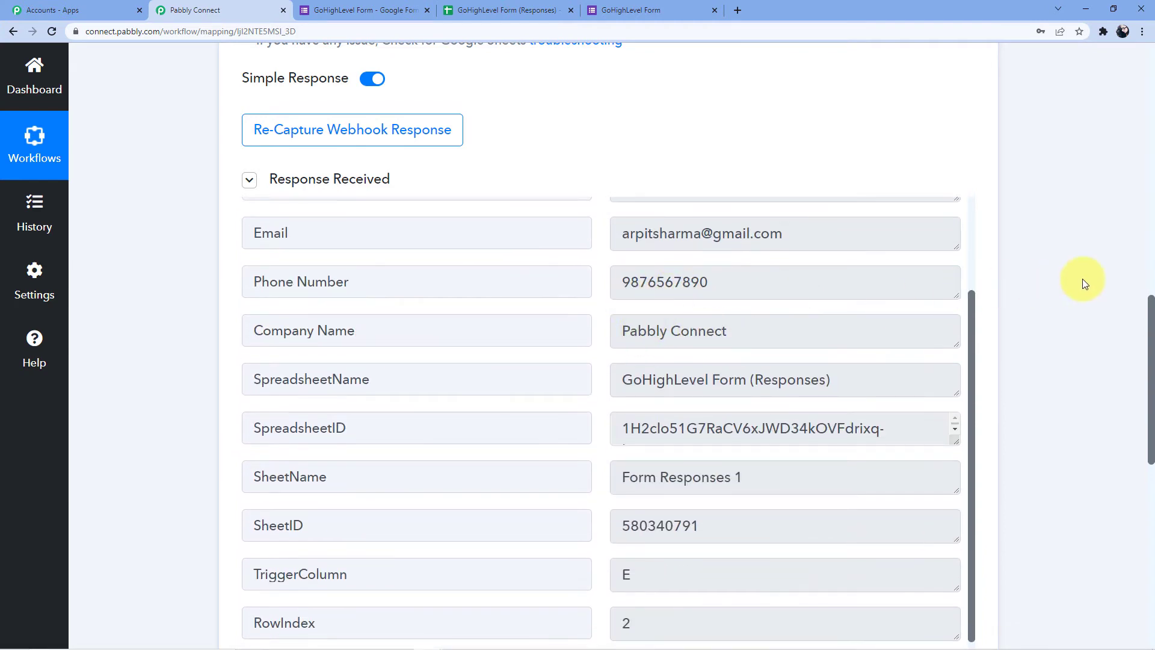
scroll(1065, 283, "down", 3)
left_click_drag(1148, 361, 1148, 451)
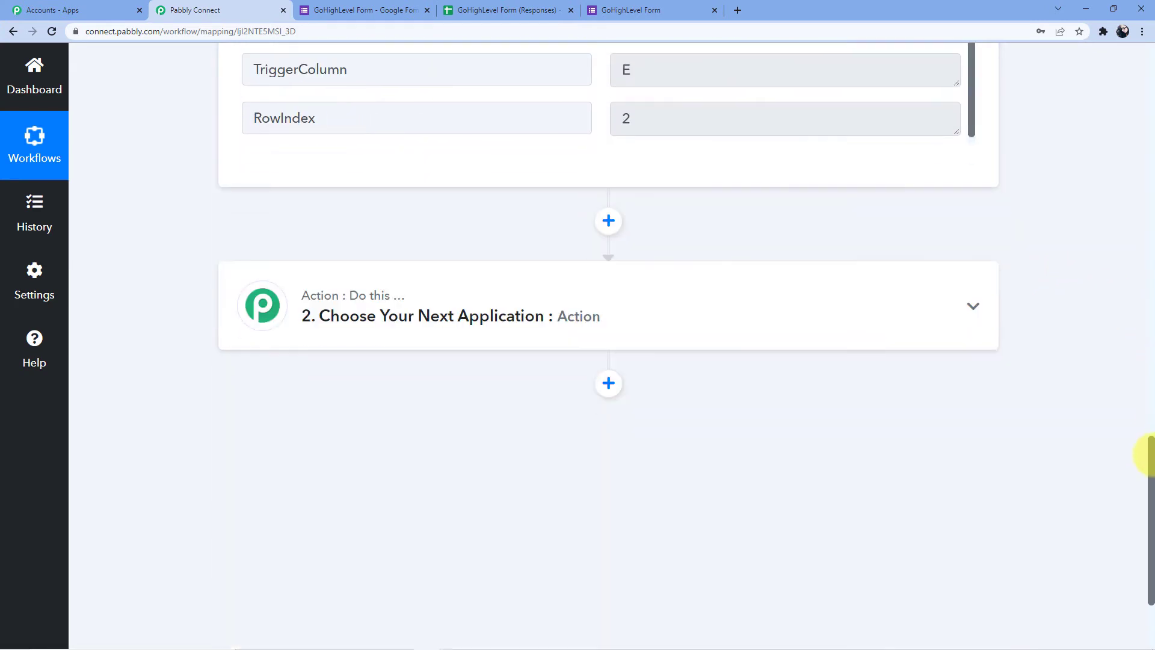
left_click(622, 316)
scroll(395, 263, "up", 2)
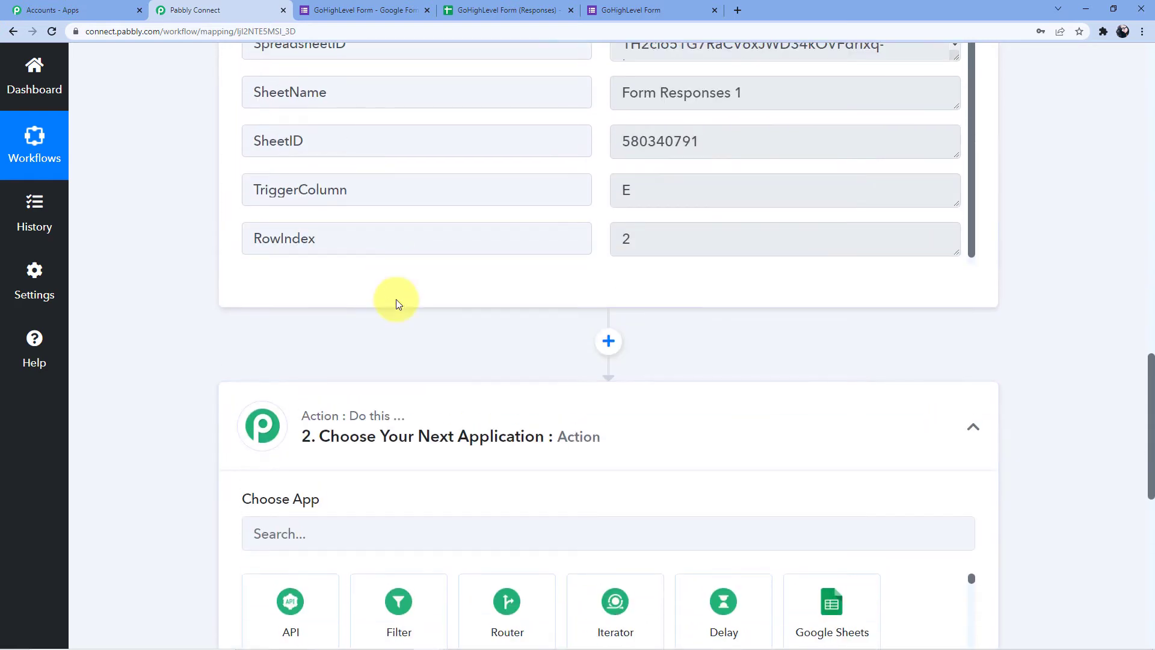
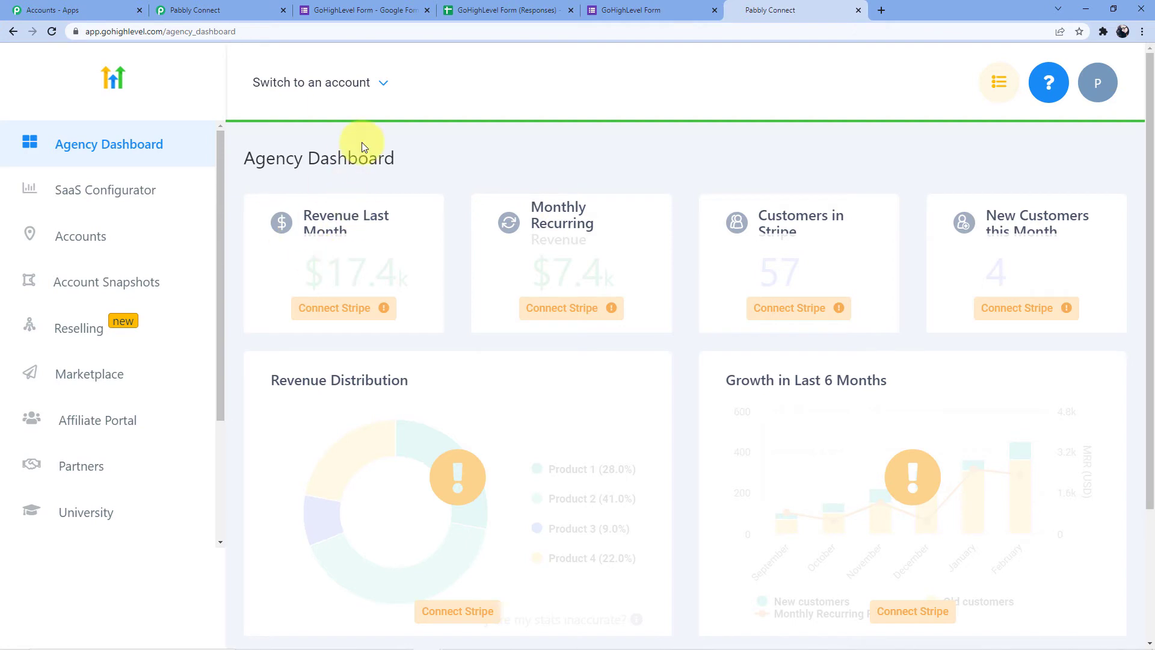
left_click(385, 9)
left_click(265, 10)
scroll(768, 327, "down", 1)
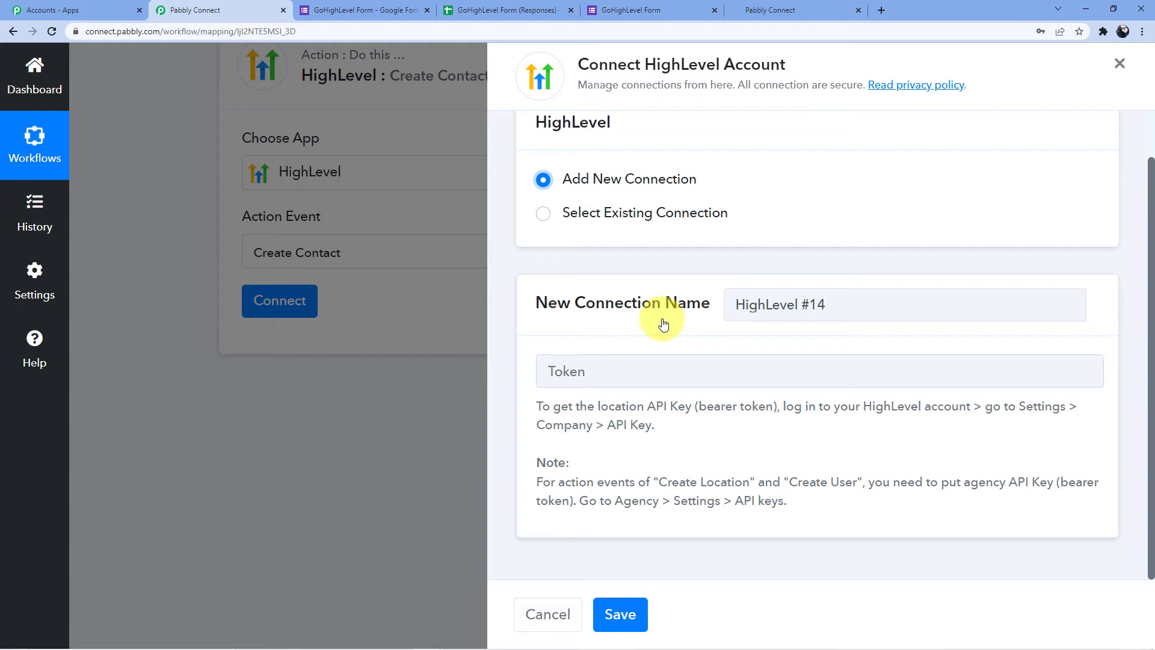
left_click_drag(674, 480, 859, 480)
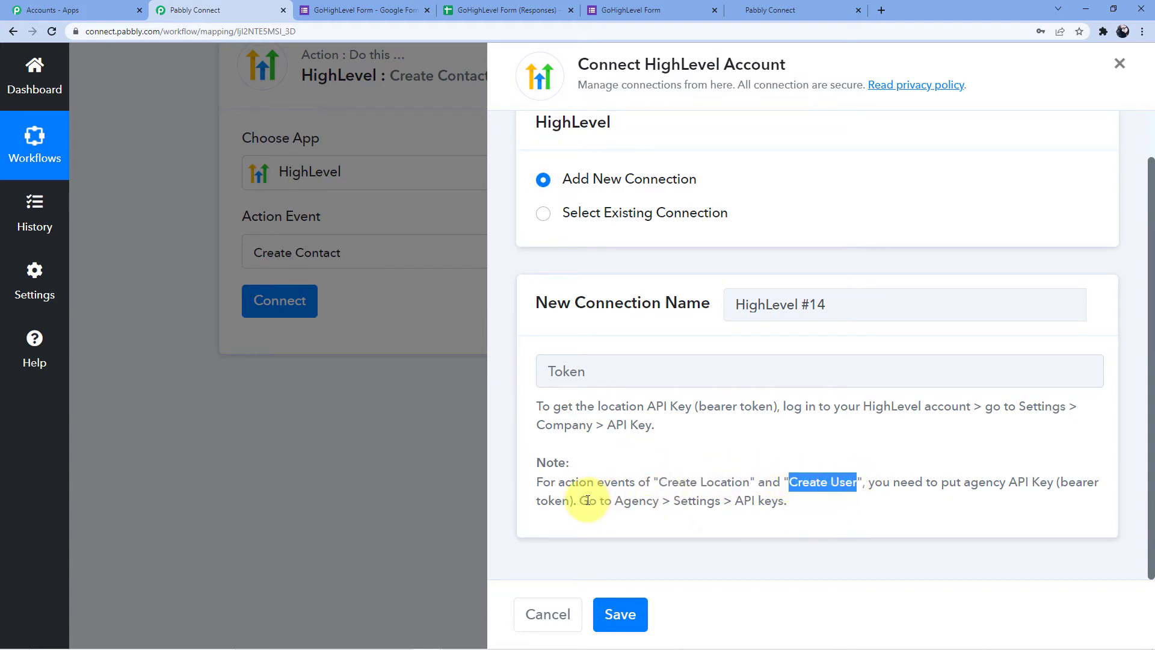
left_click_drag(582, 500, 784, 513)
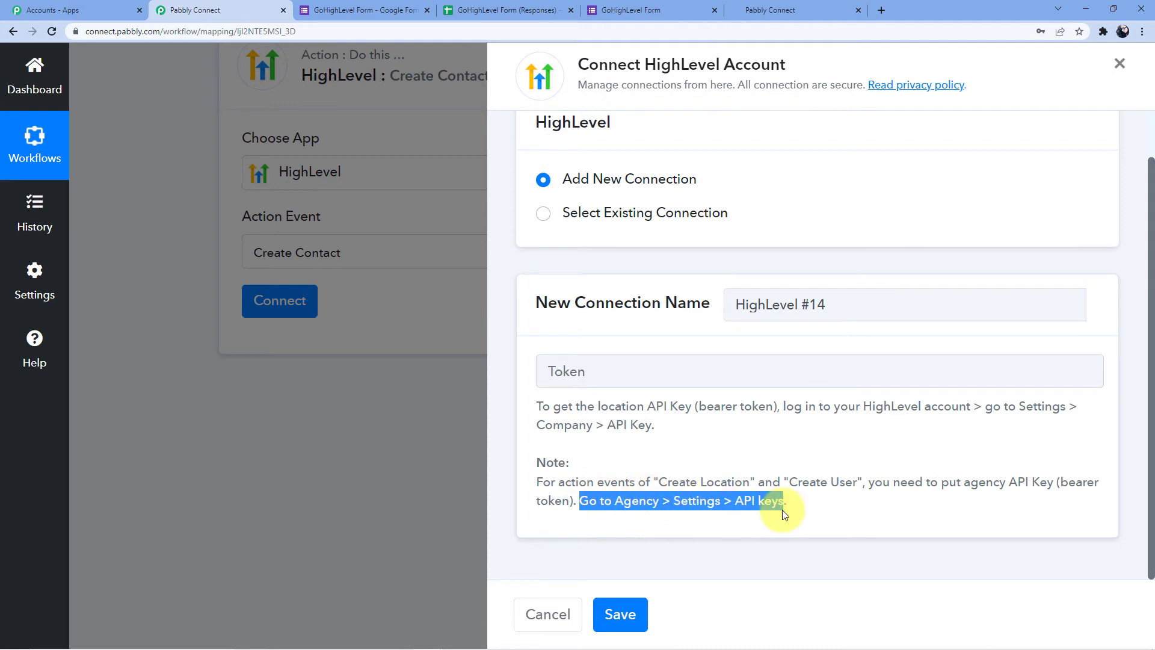
left_click(803, 10)
Open HighLevel's API Keys settings and highlight the Agency API Keys heading and New Agency Key
scroll(102, 440, "down", 3)
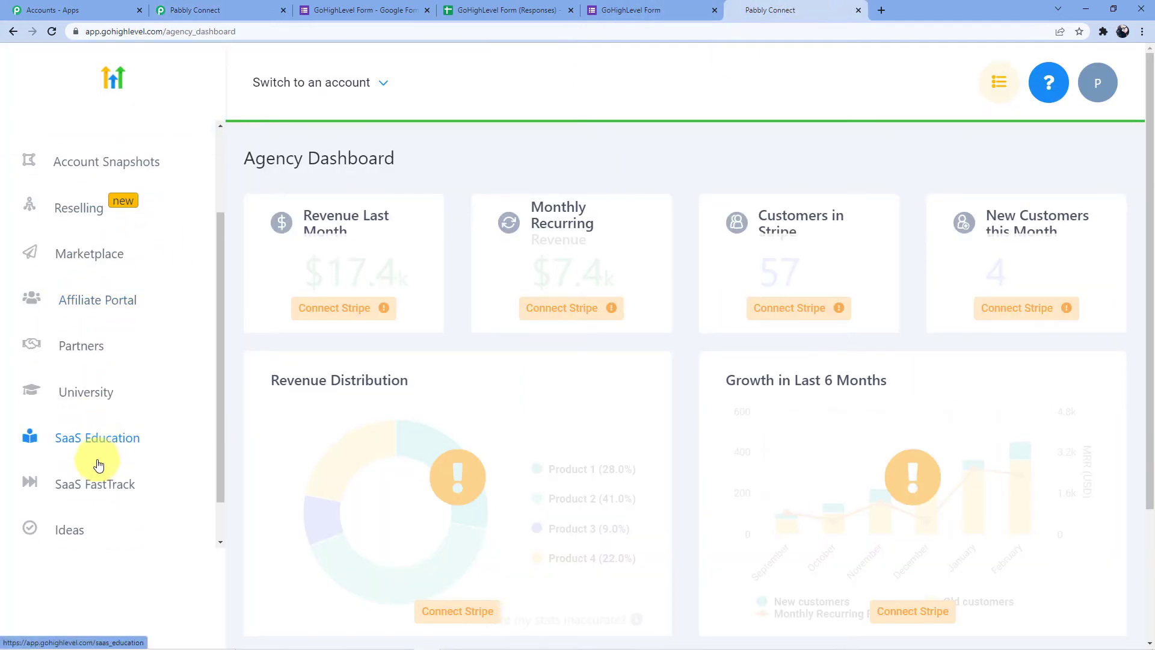
left_click(78, 522)
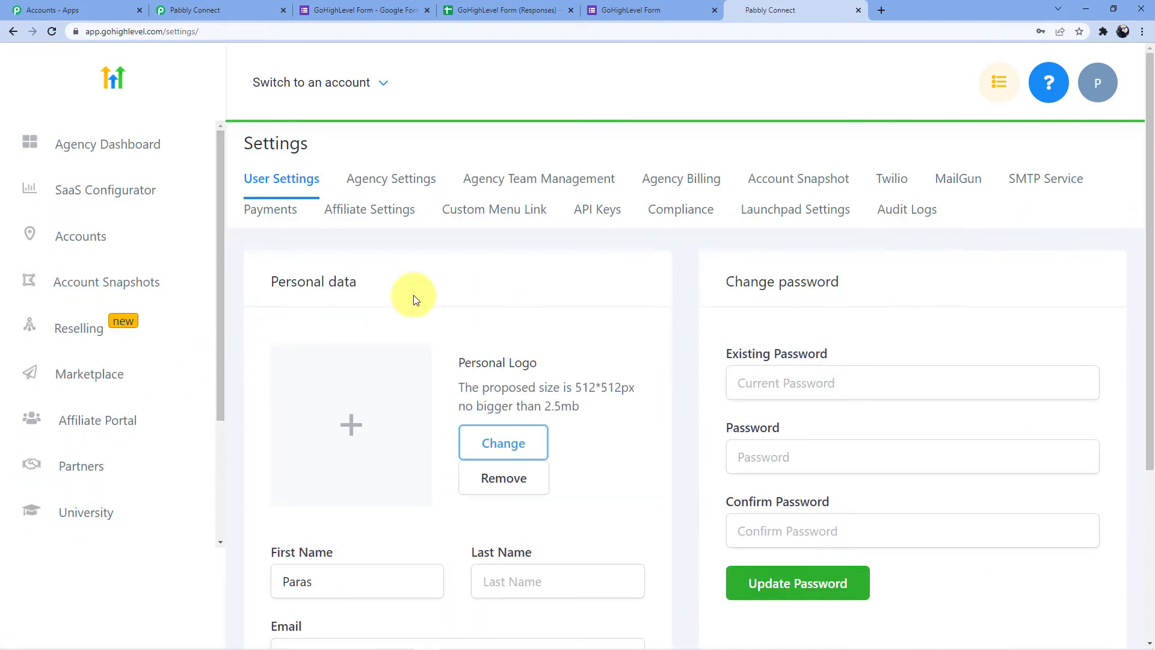
left_click(589, 217)
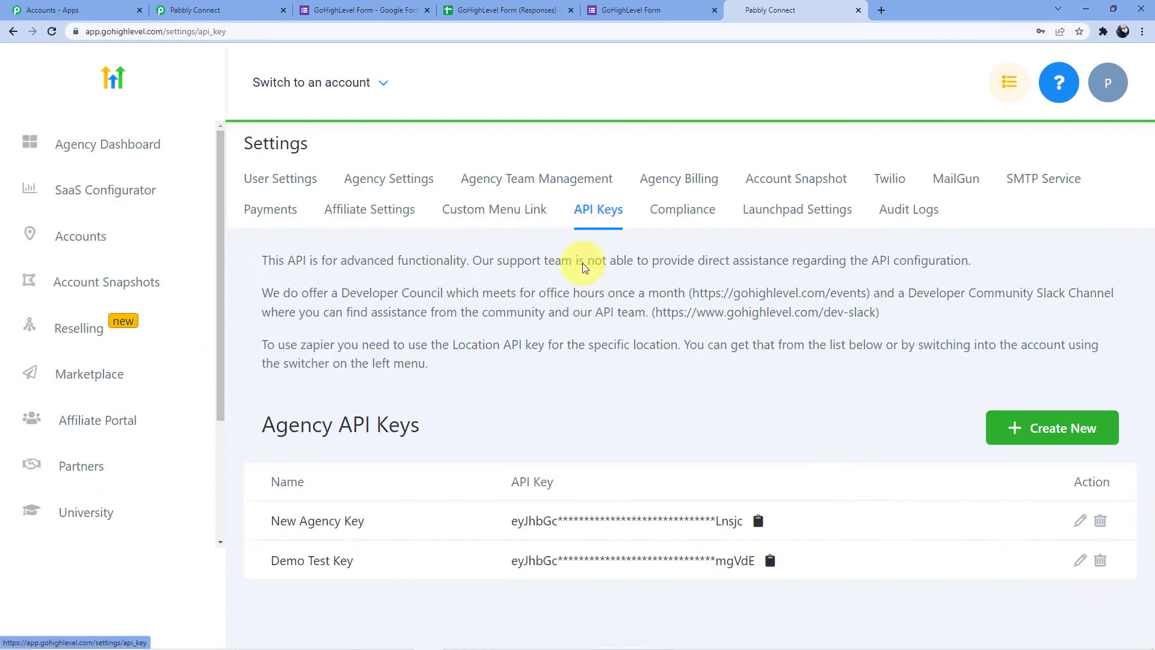
scroll(438, 382, "down", 3)
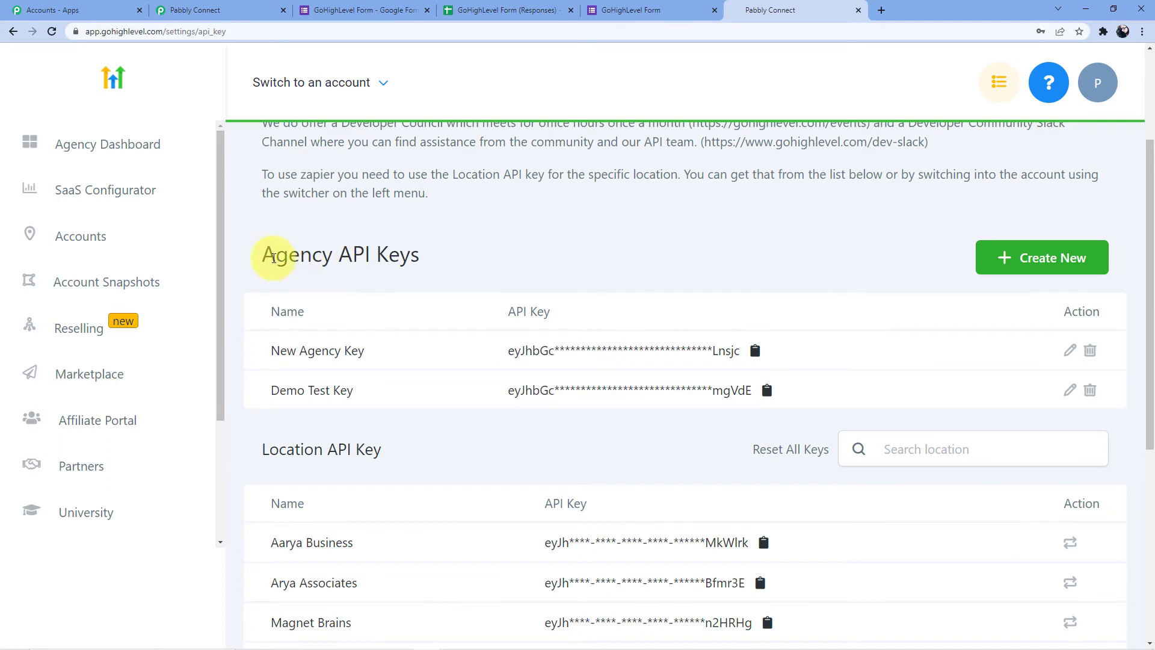
left_click_drag(283, 256, 431, 253)
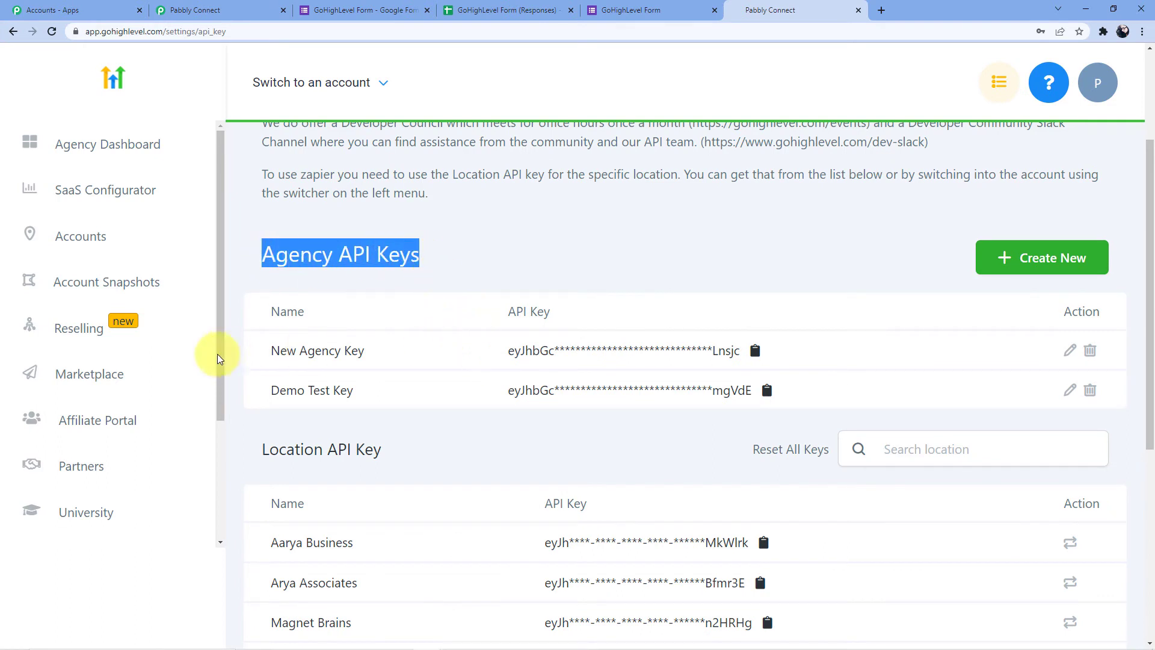
left_click_drag(268, 357, 717, 348)
Check the Pabbly Connect panel, then reopen HighLevel's API Keys settings from the agency dashboard
left_click(198, 10)
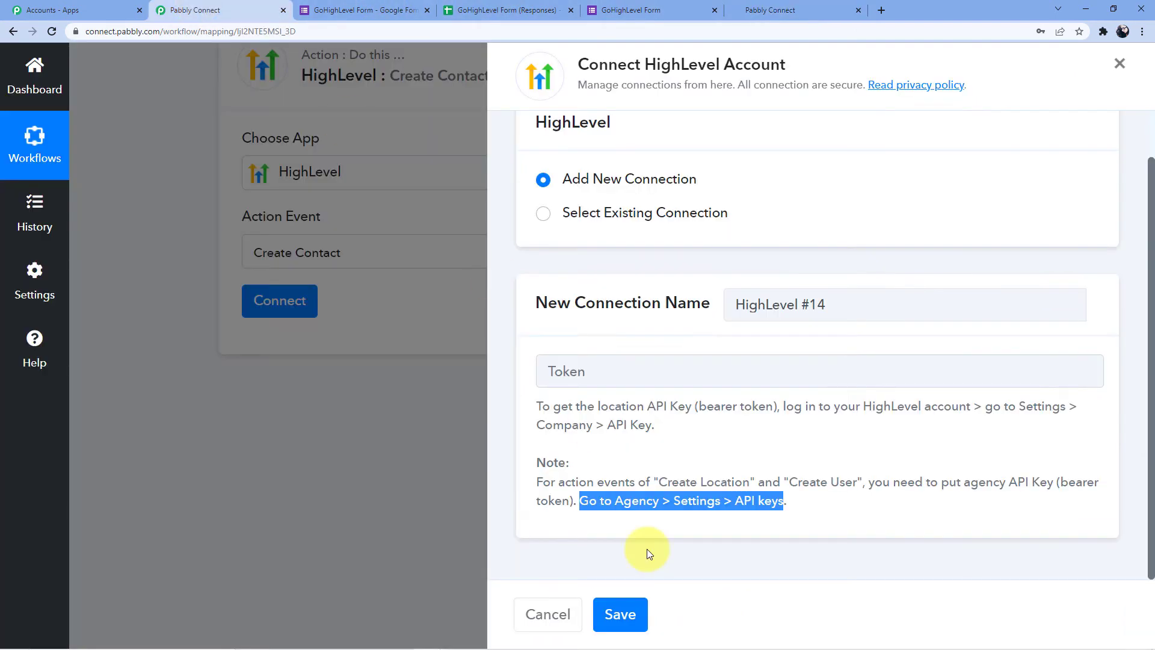
left_click(851, 487)
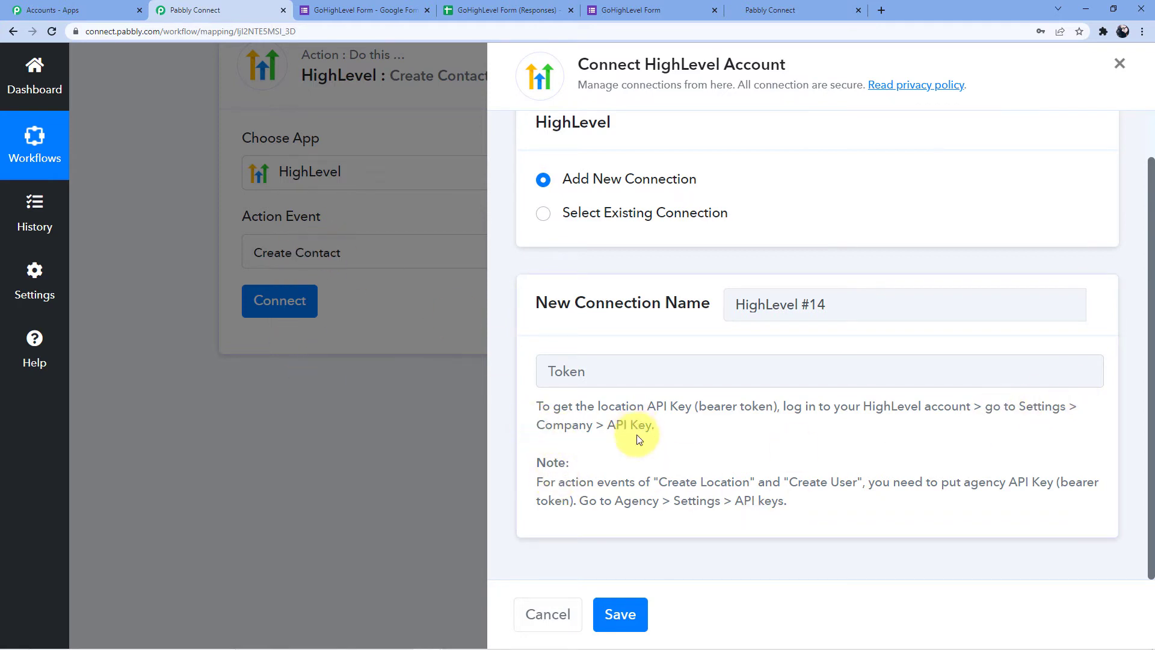
left_click(754, 10)
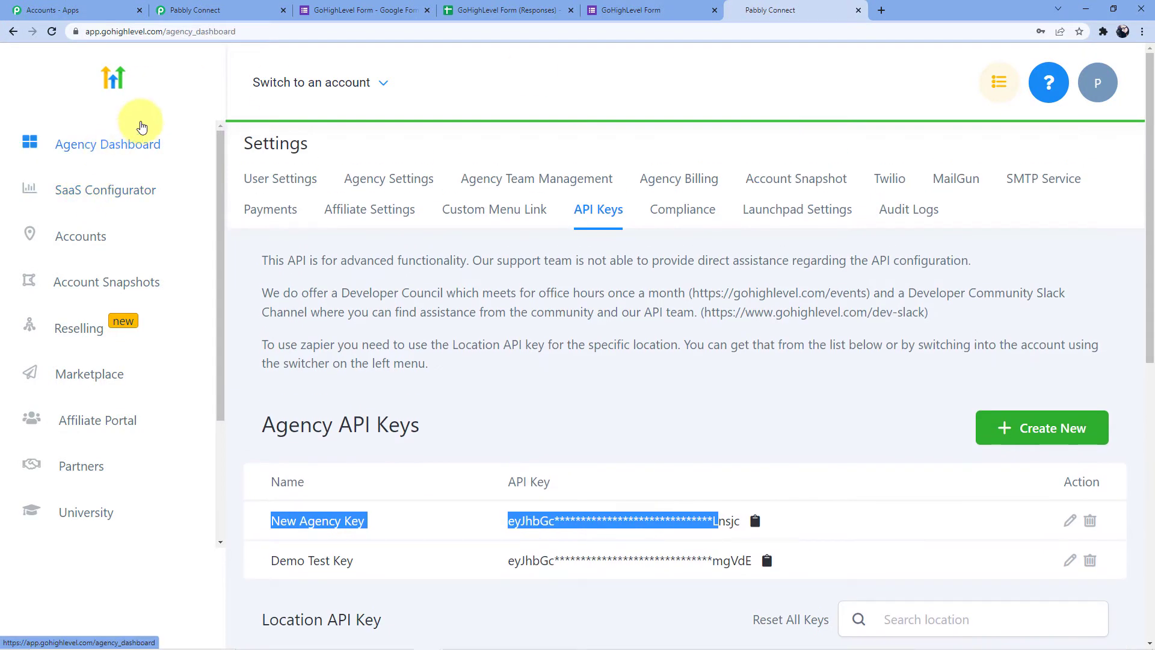
left_click(142, 123)
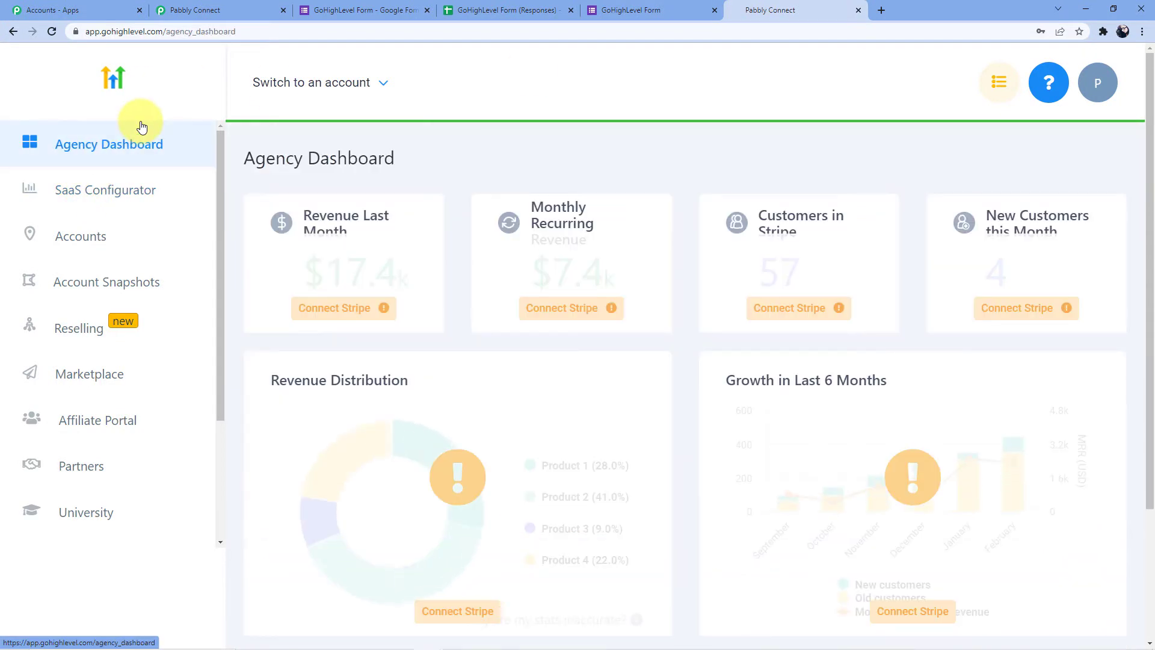
scroll(90, 520, "down", 6)
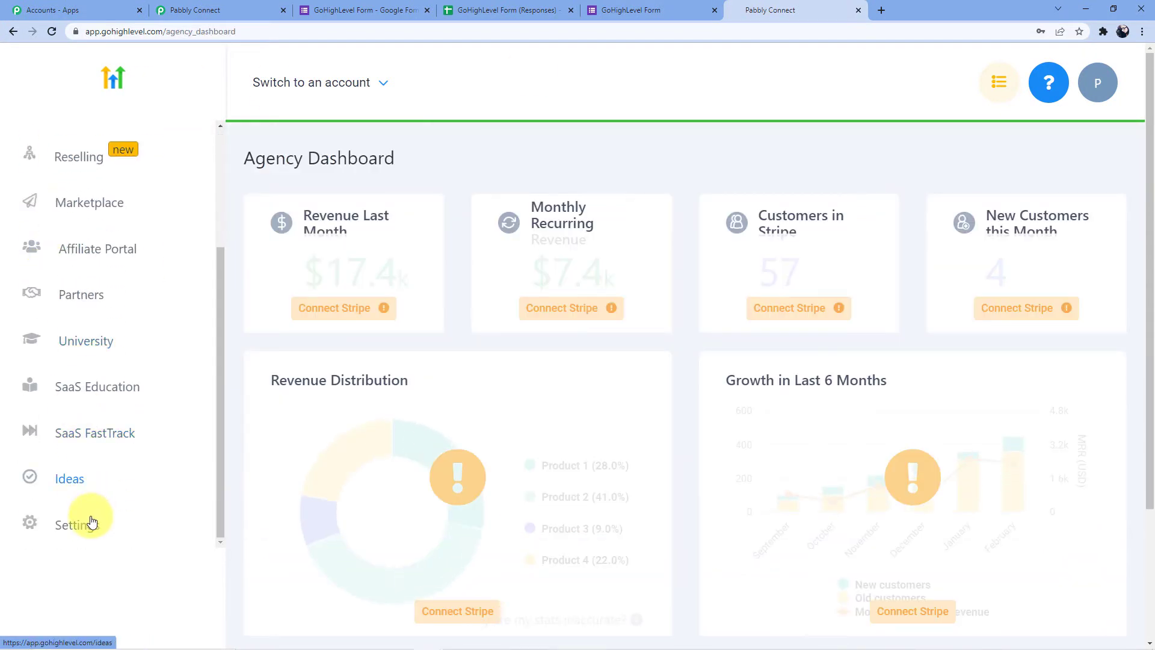
left_click(72, 523)
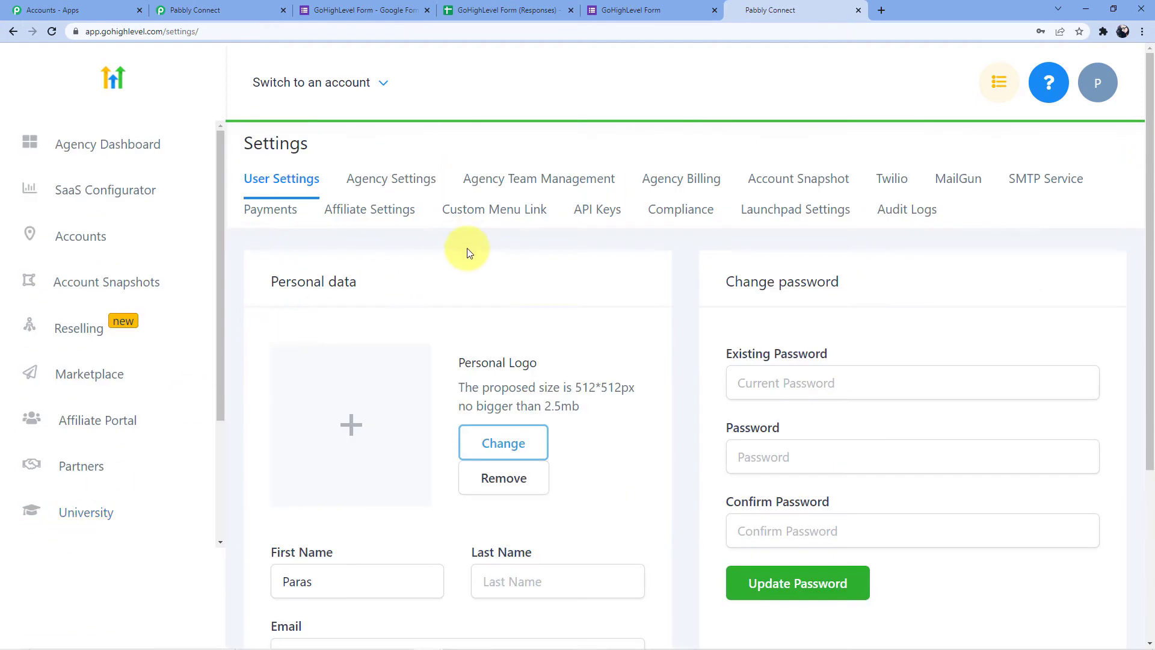
left_click(599, 221)
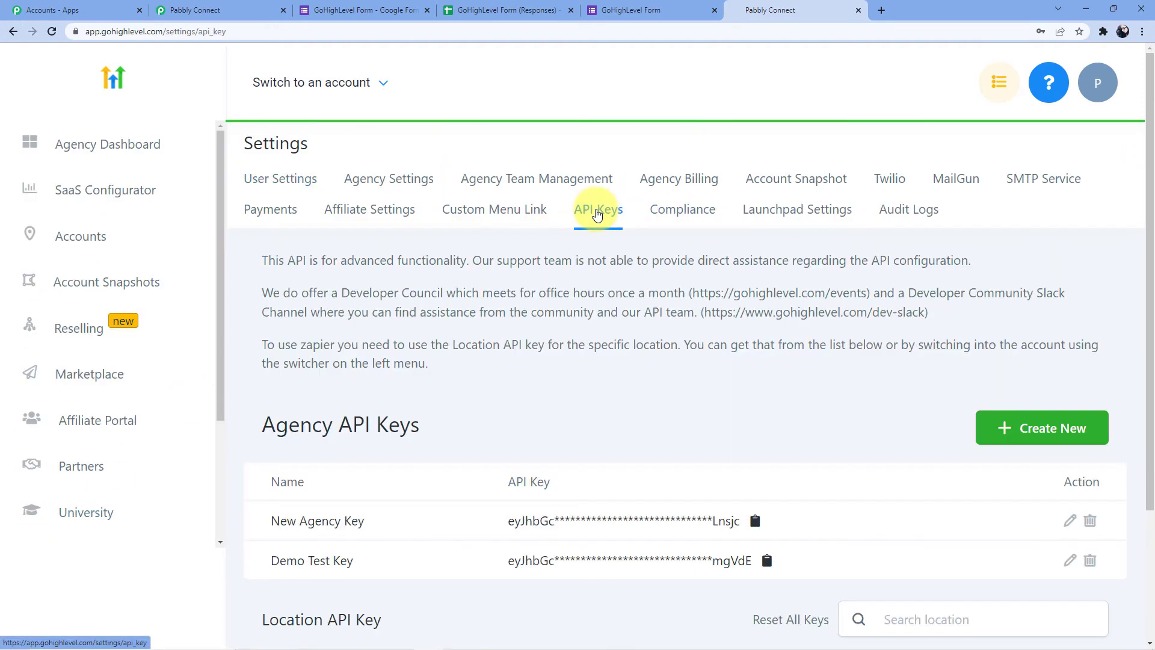
Scroll through the API key list and browse the account switcher without changing accounts
scroll(662, 306, "down", 3)
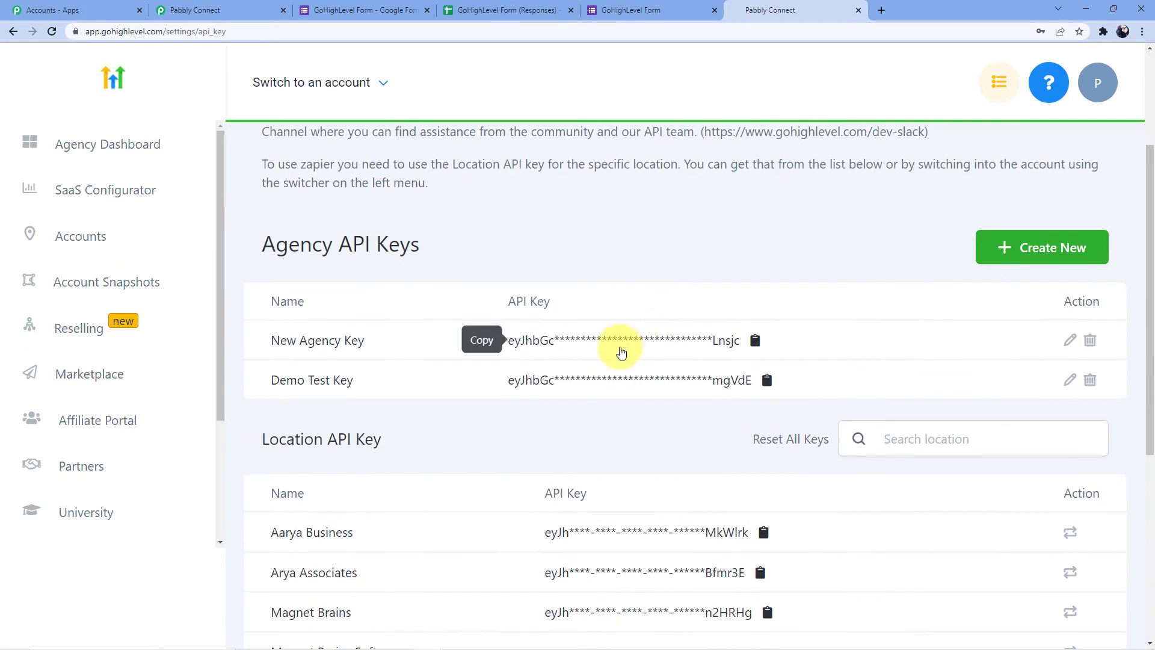
scroll(372, 321, "down", 2)
scroll(323, 154, "up", 1)
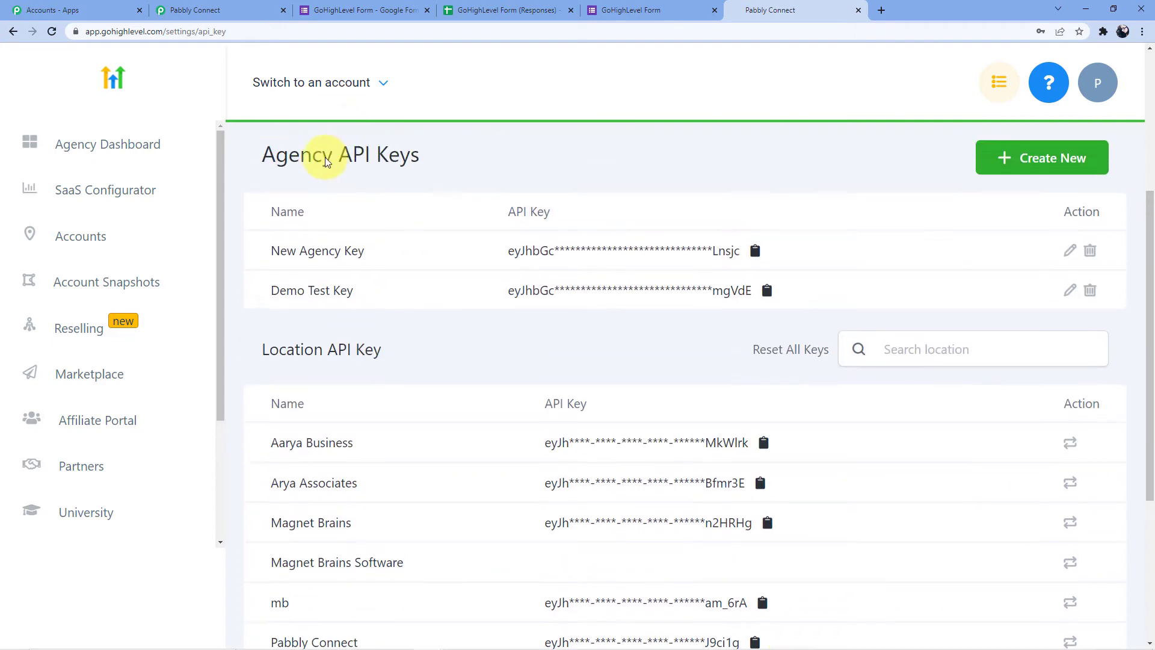
scroll(400, 186, "down", 3)
scroll(381, 283, "down", 2)
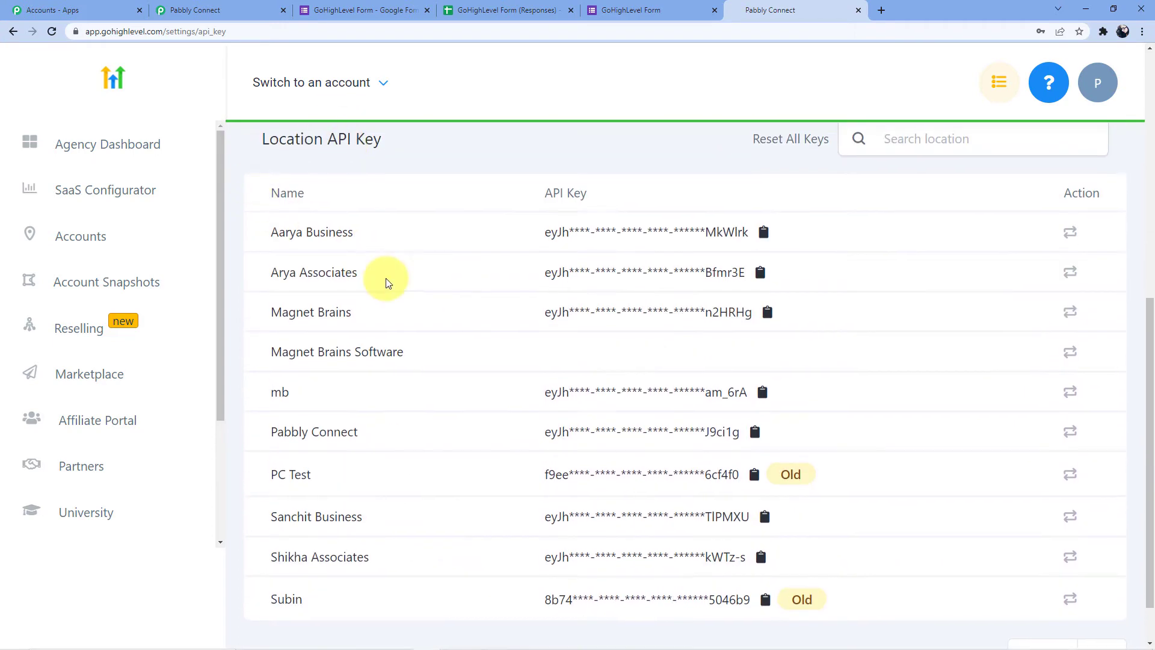
scroll(387, 279, "up", 2)
left_click(390, 90)
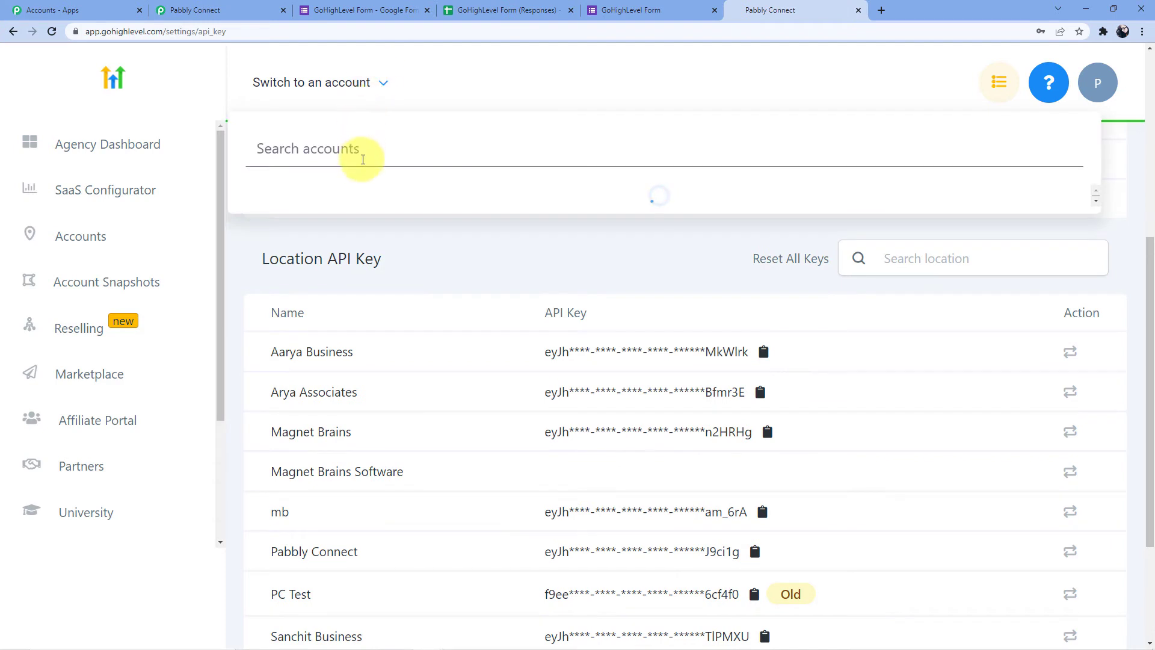
scroll(382, 269, "down", 2)
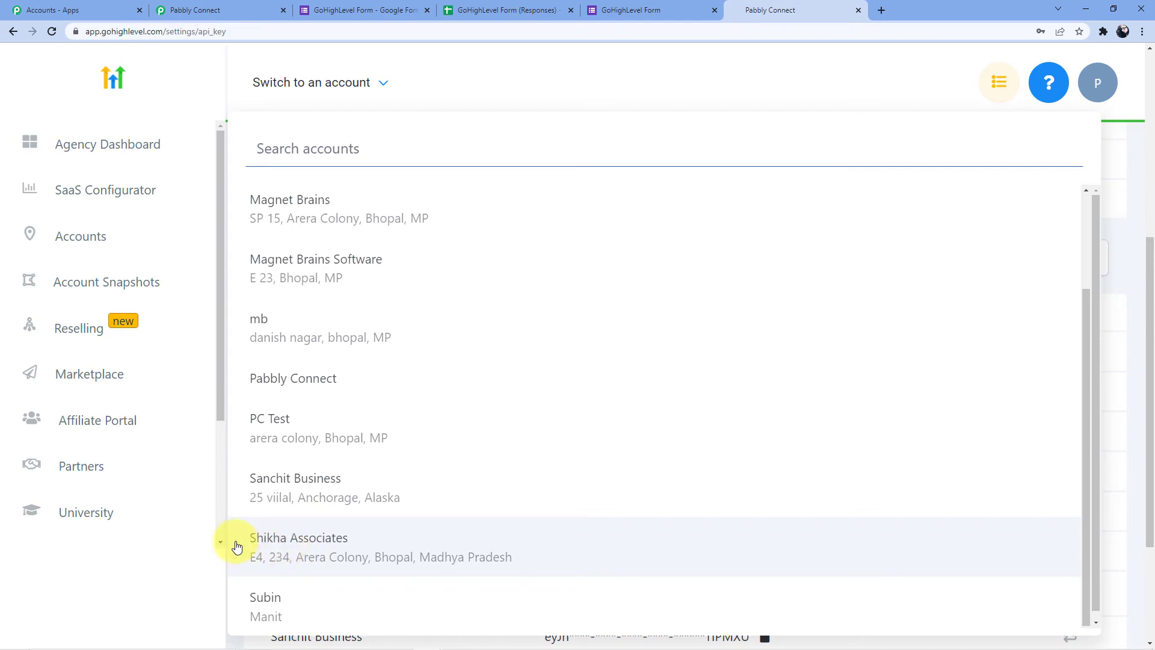
left_click(199, 467)
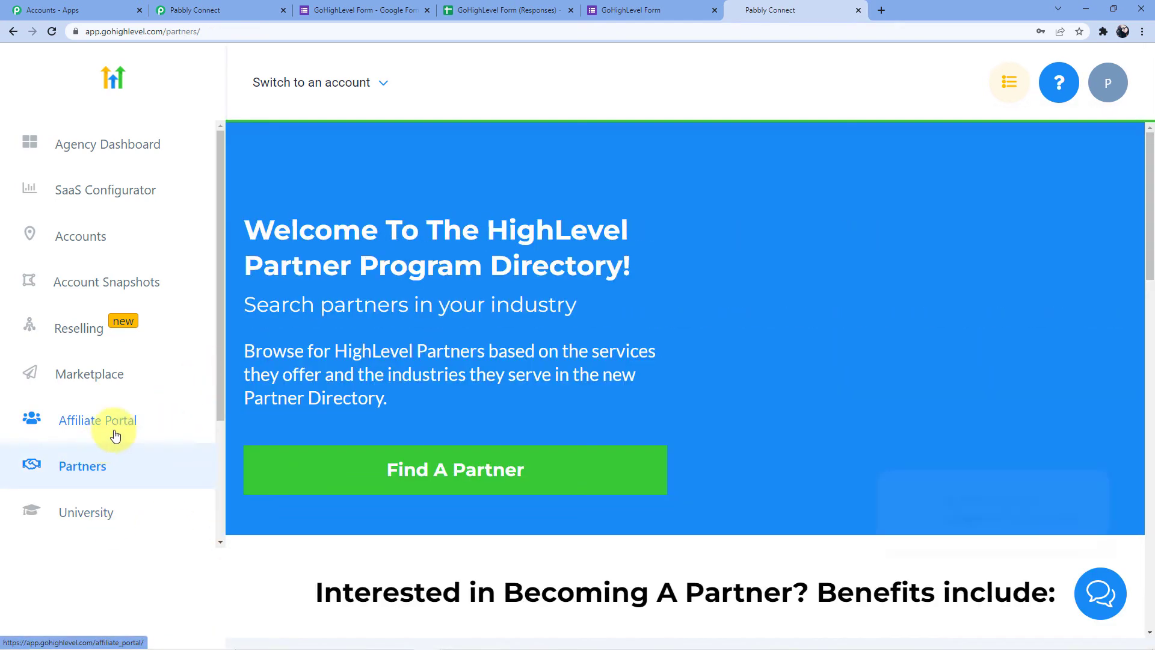
Review the Location API Key list again, then select Pabbly Connect's empty Token field
scroll(118, 299, "down", 3)
left_click(72, 520)
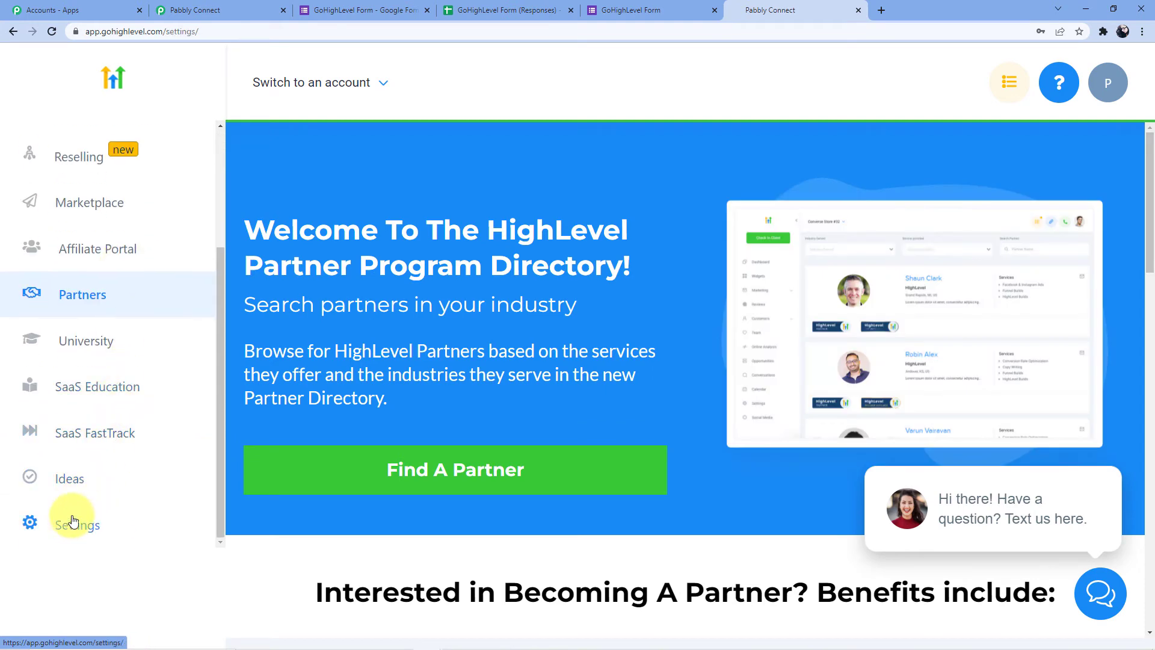
left_click(579, 210)
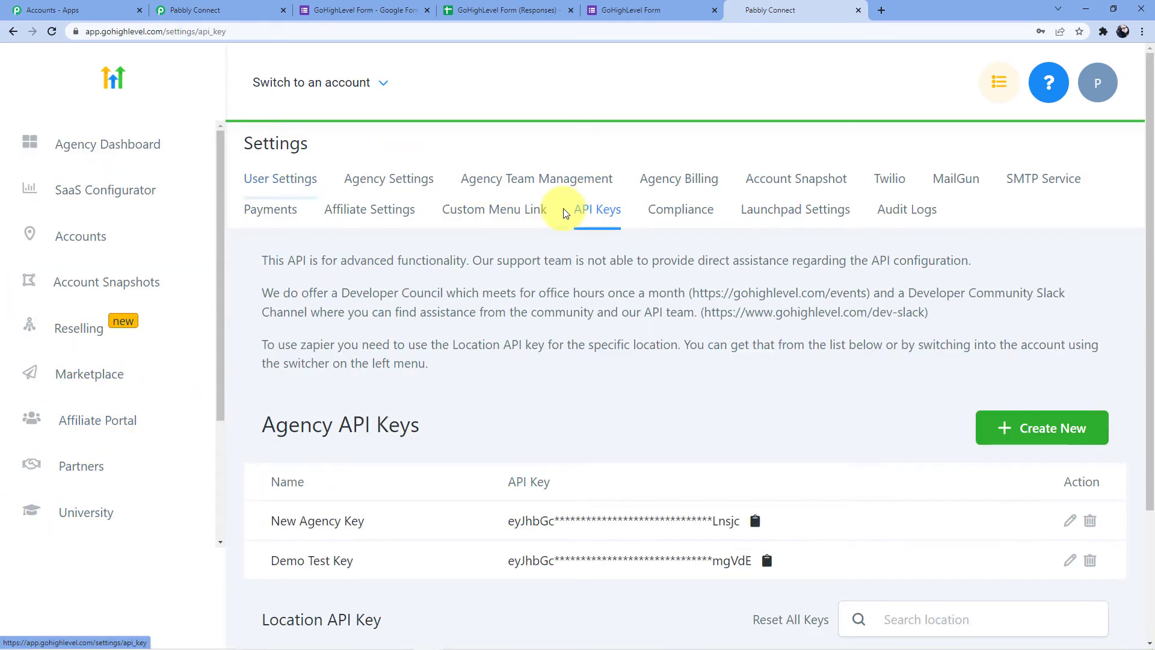
scroll(499, 302, "down", 8)
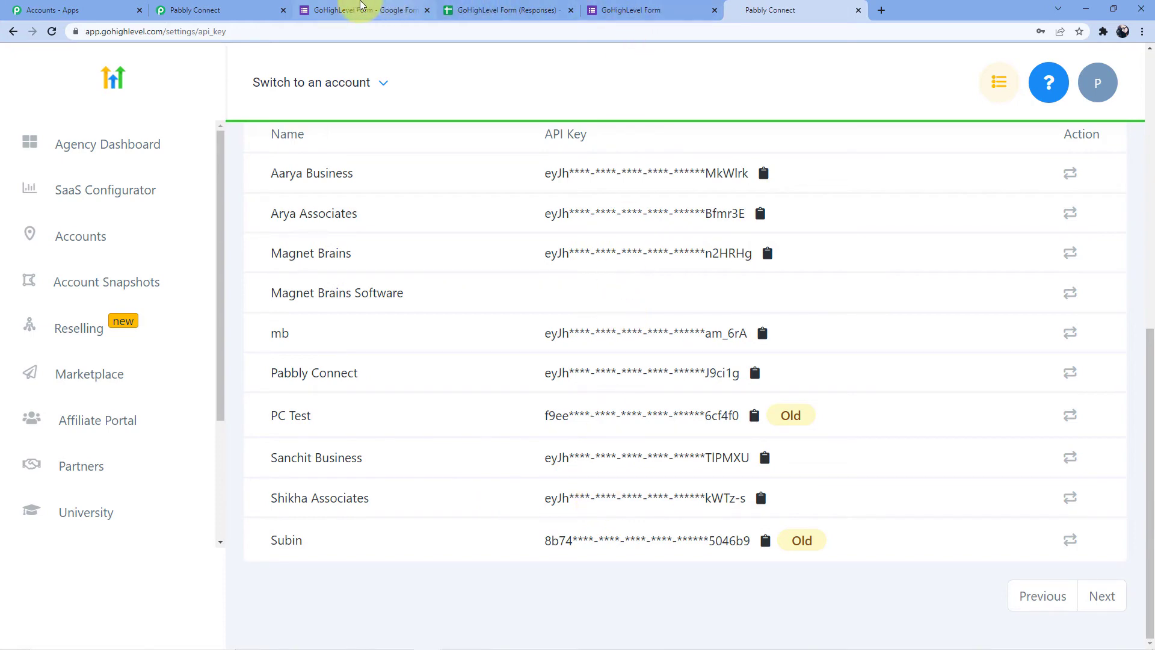
left_click(263, 11)
left_click(701, 373)
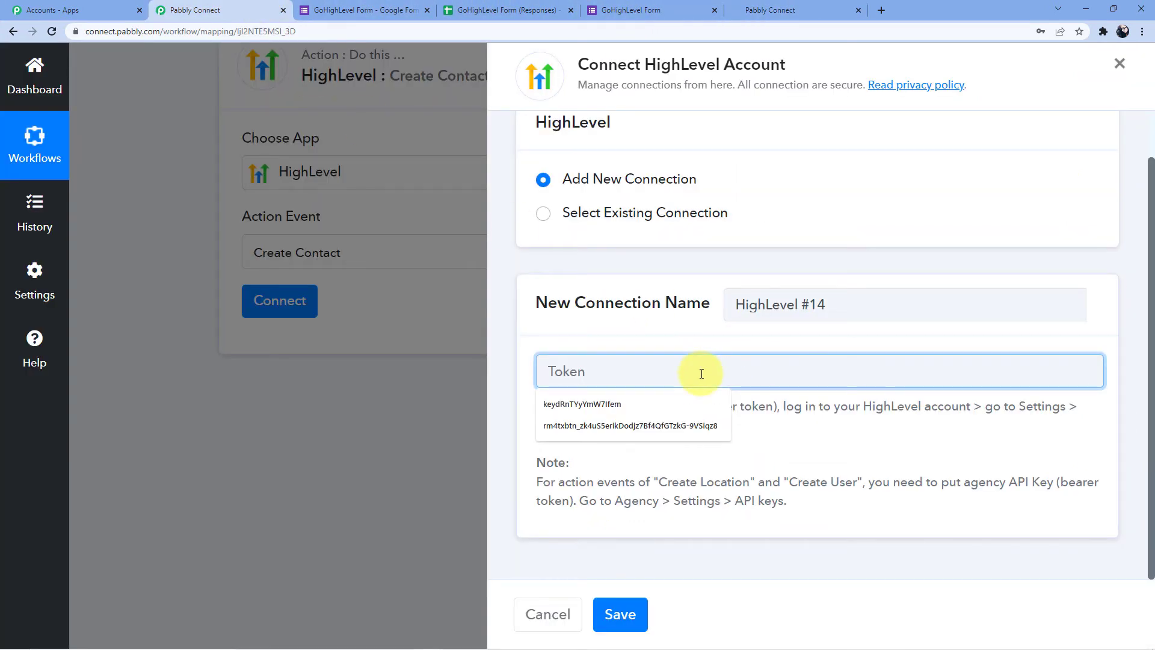
Paste the location API key as the token, save the HighLevel connection, and scroll to First Name
key("ctrl+v")
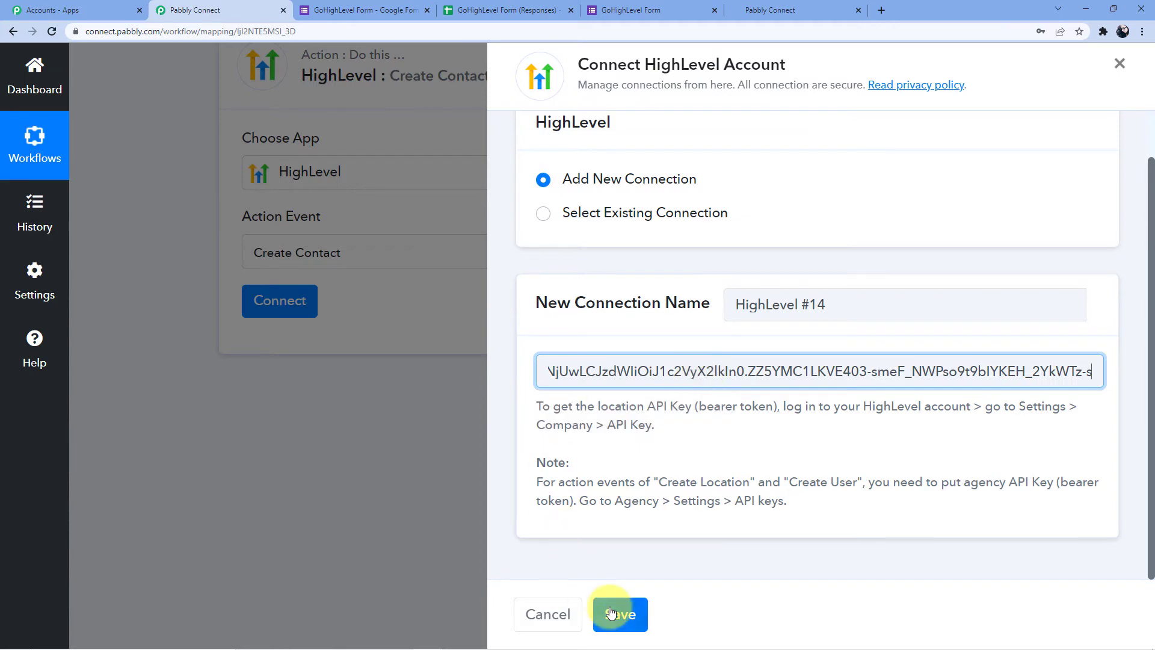
left_click(616, 612)
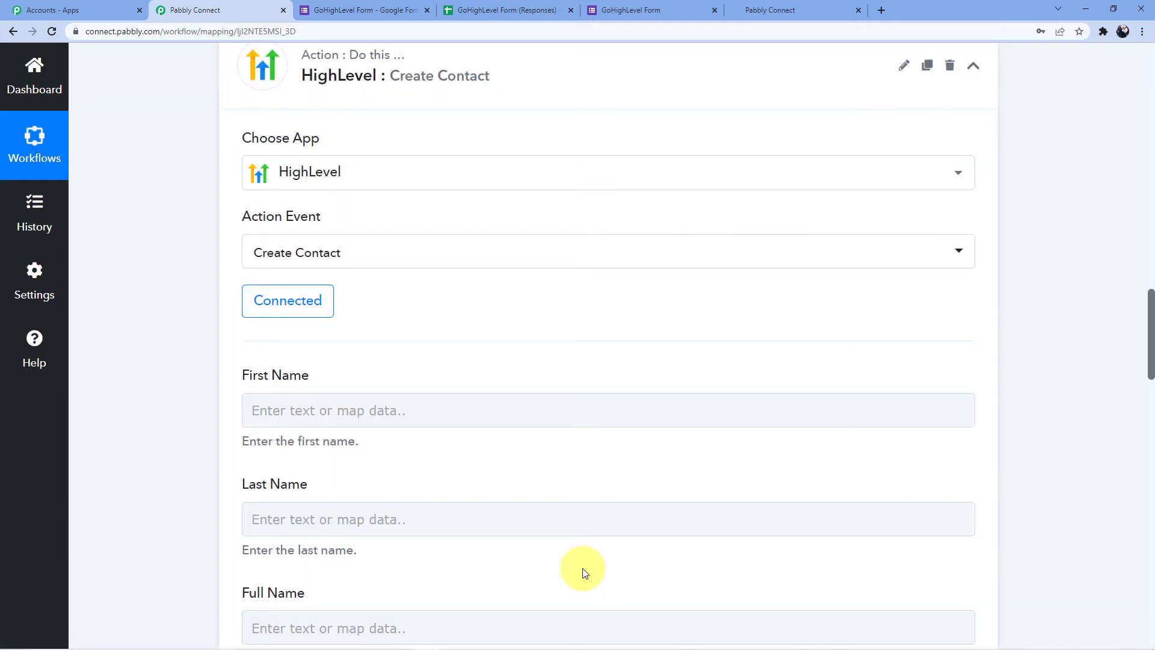
scroll(577, 425, "down", 2)
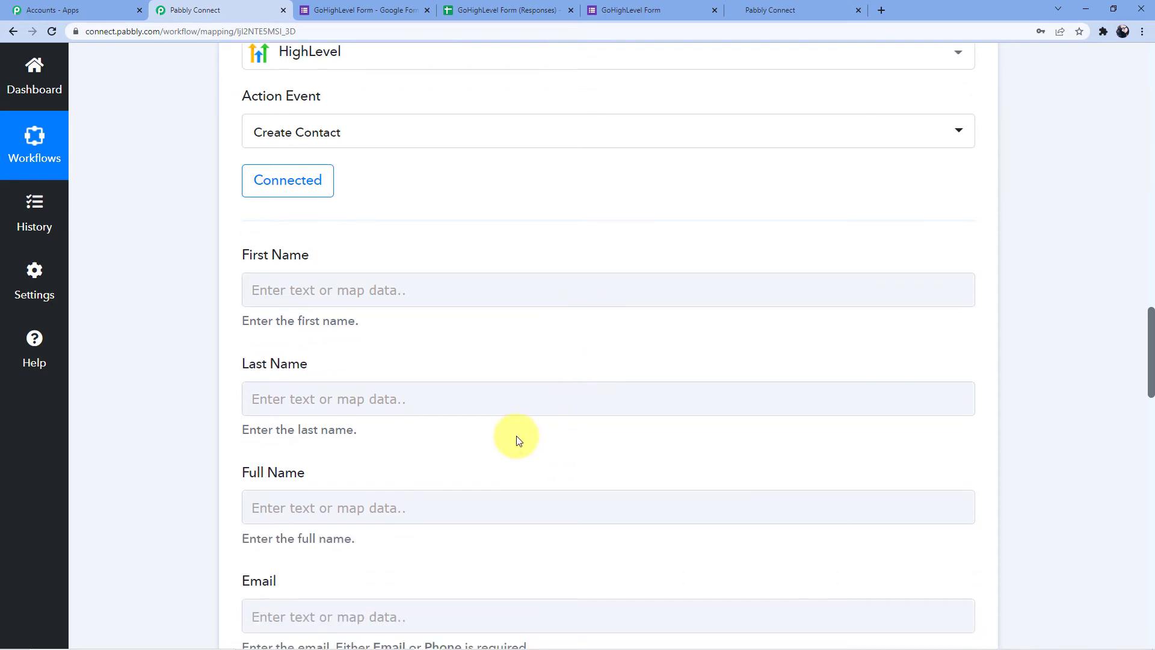
scroll(515, 439, "up", 12)
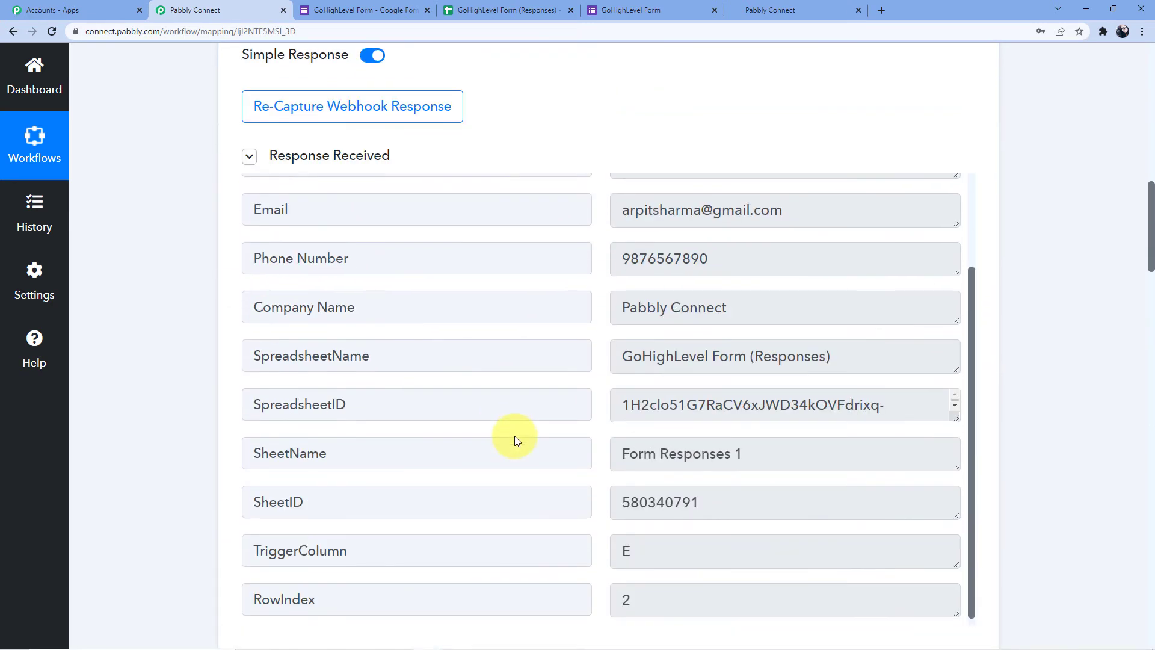
scroll(497, 440, "down", 1)
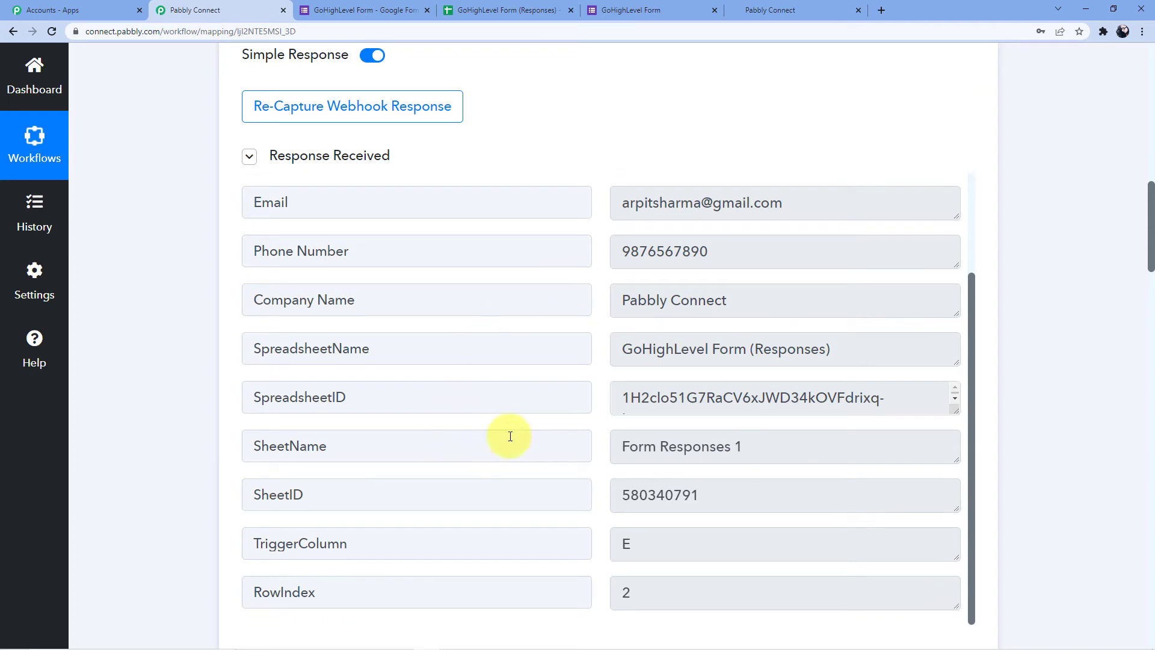
scroll(343, 385, "down", 15)
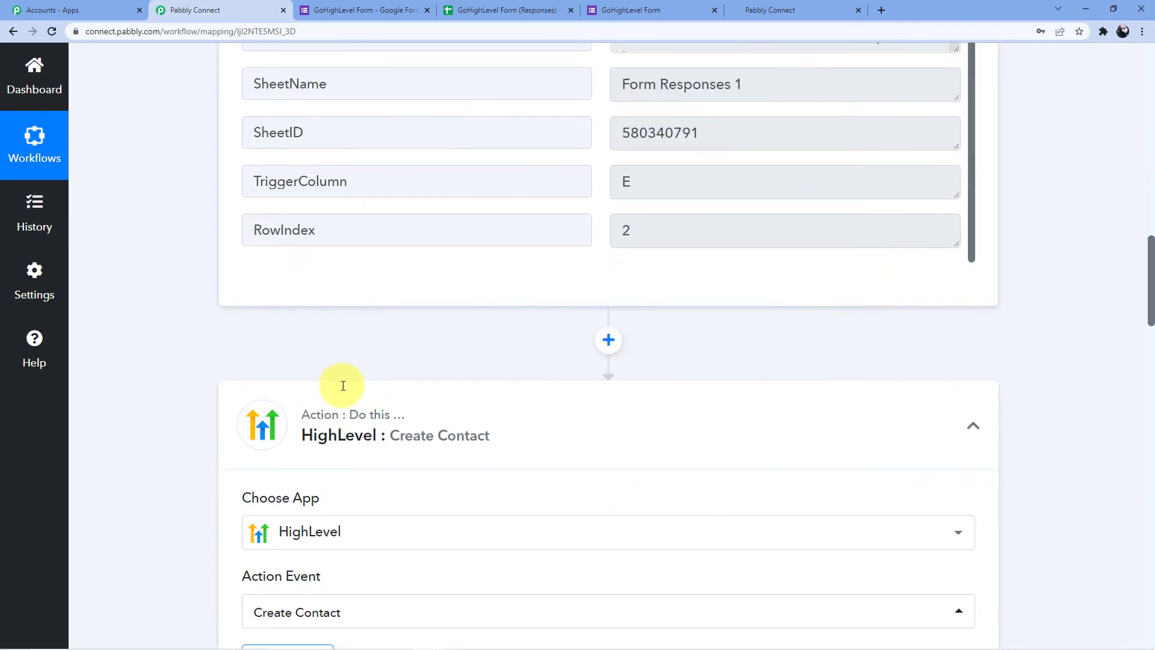
scroll(372, 410, "down", 2)
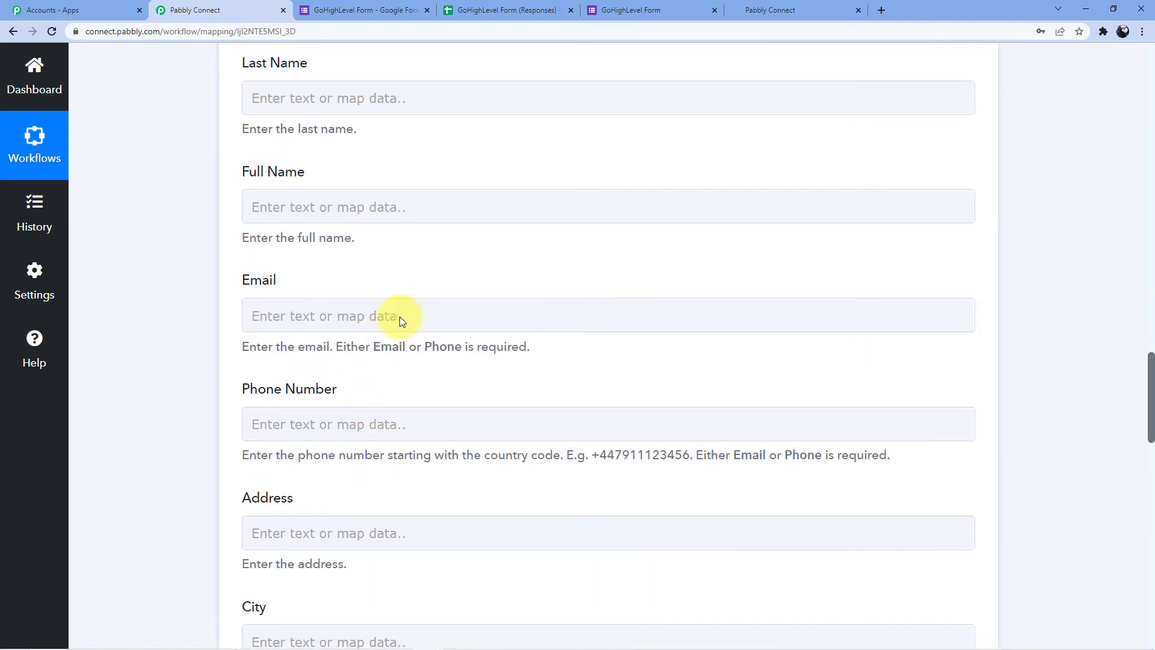
scroll(313, 449, "up", 6)
Browse the Google Forms response data for First Name, leaving it empty
left_click(277, 348)
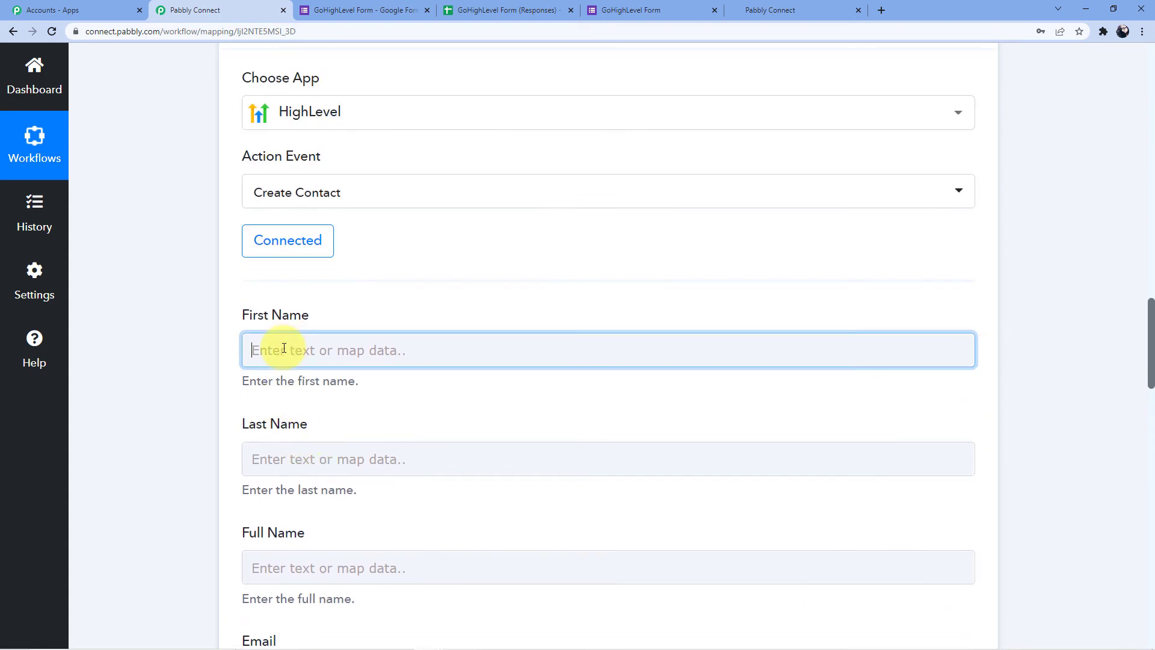
left_click(361, 468)
scroll(375, 381, "down", 4)
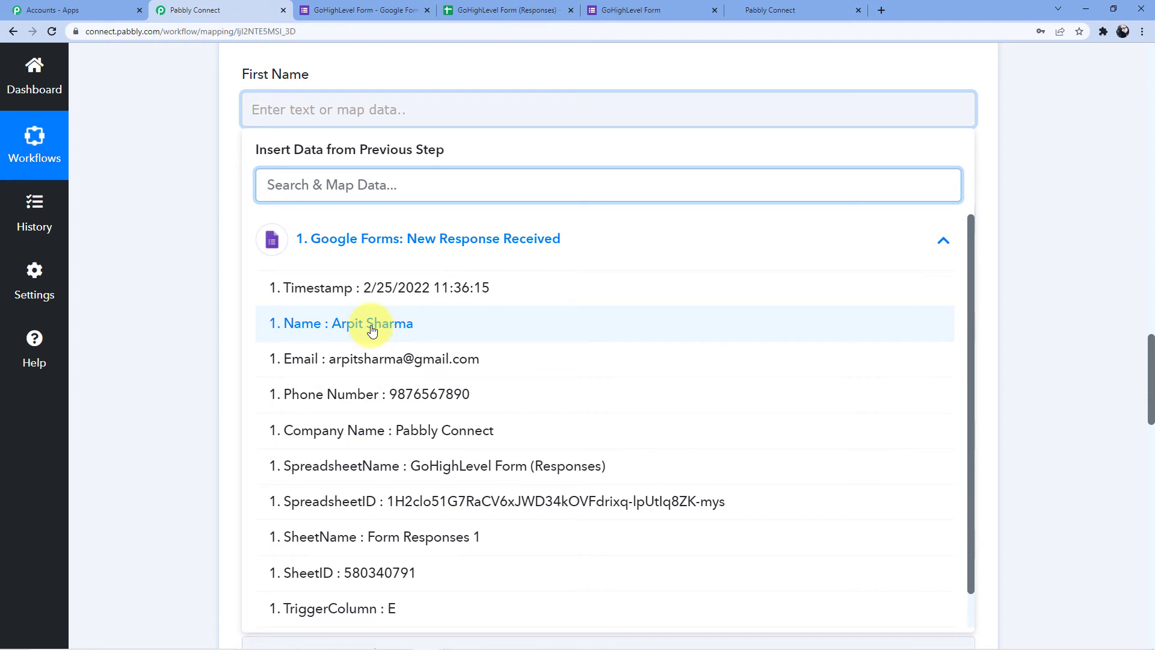
left_click(206, 305)
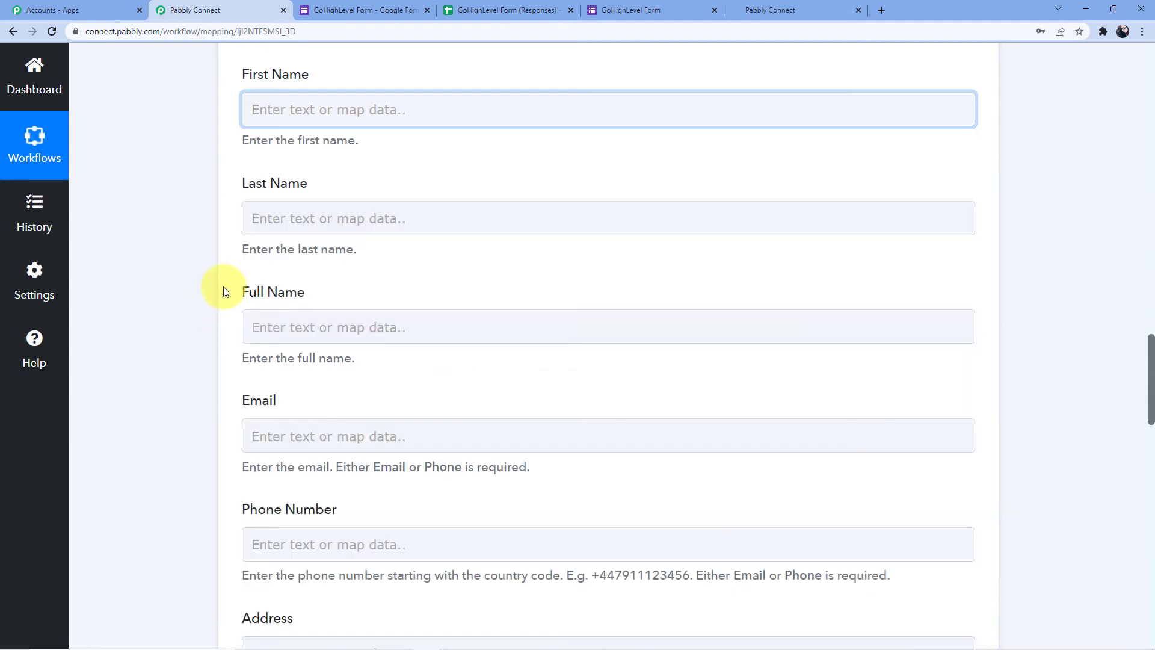
scroll(222, 286, "up", 1)
scroll(271, 313, "down", 1)
Map the form's '1. Name' answer into the Full Name field
left_click(304, 335)
scroll(298, 331, "down", 4)
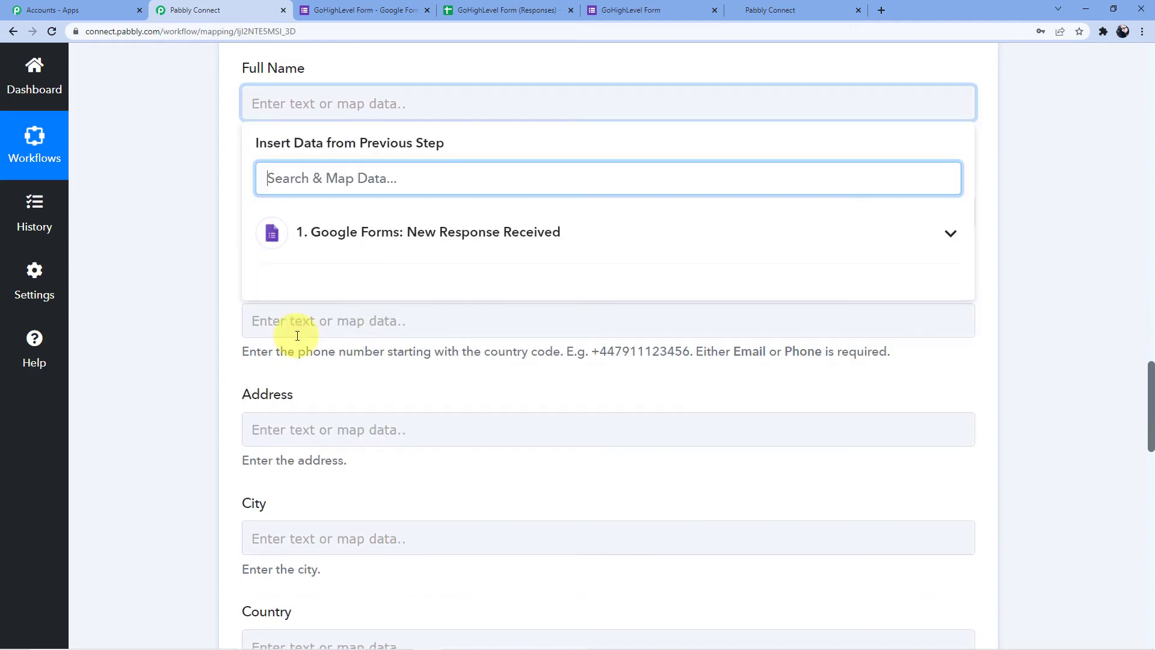
left_click(344, 217)
left_click(377, 299)
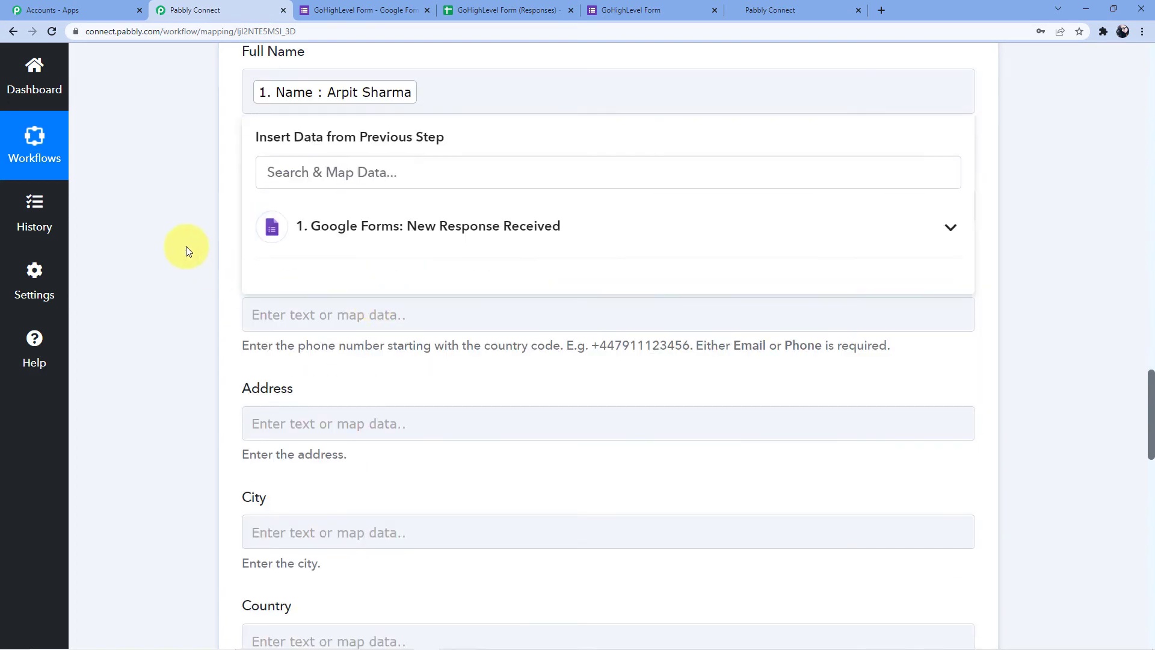
left_click(216, 348)
scroll(215, 348, "up", 1)
scroll(215, 348, "up", 5)
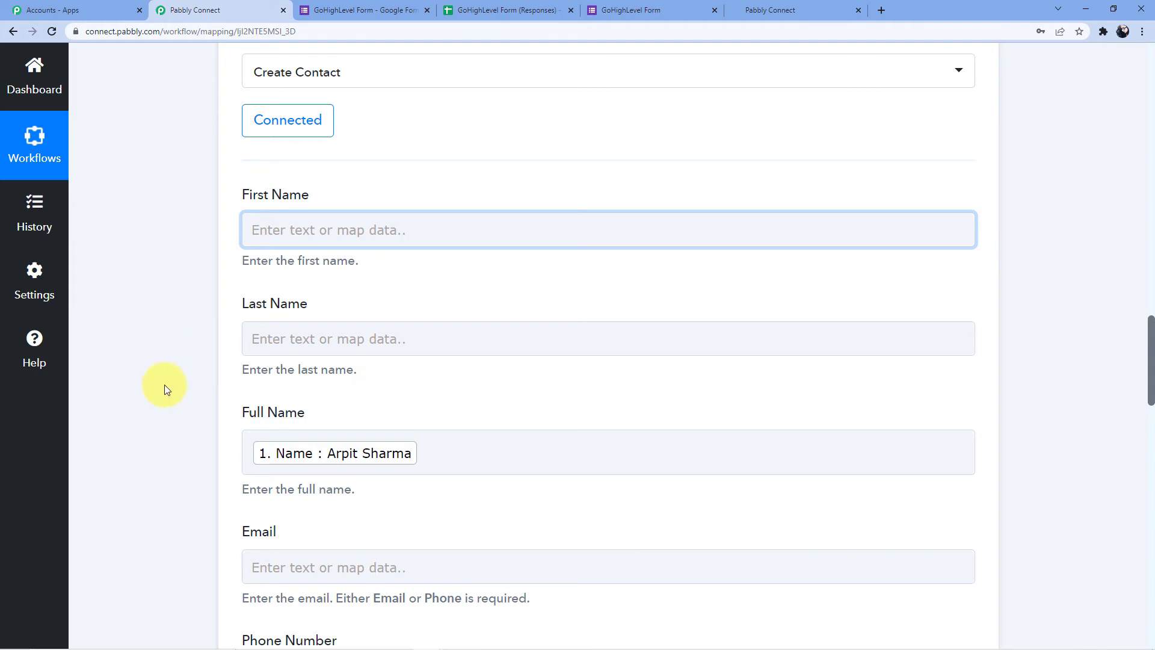
scroll(165, 387, "down", 4)
Map the form's '1. Email' answer into the Email field
left_click(295, 319)
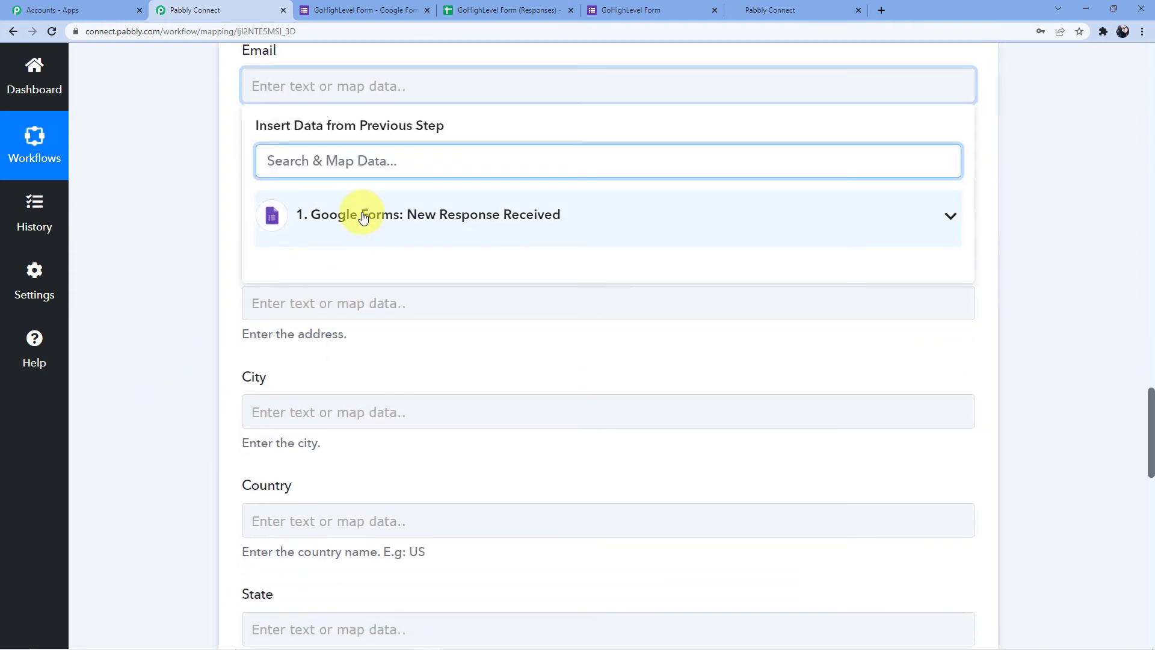
left_click(323, 215)
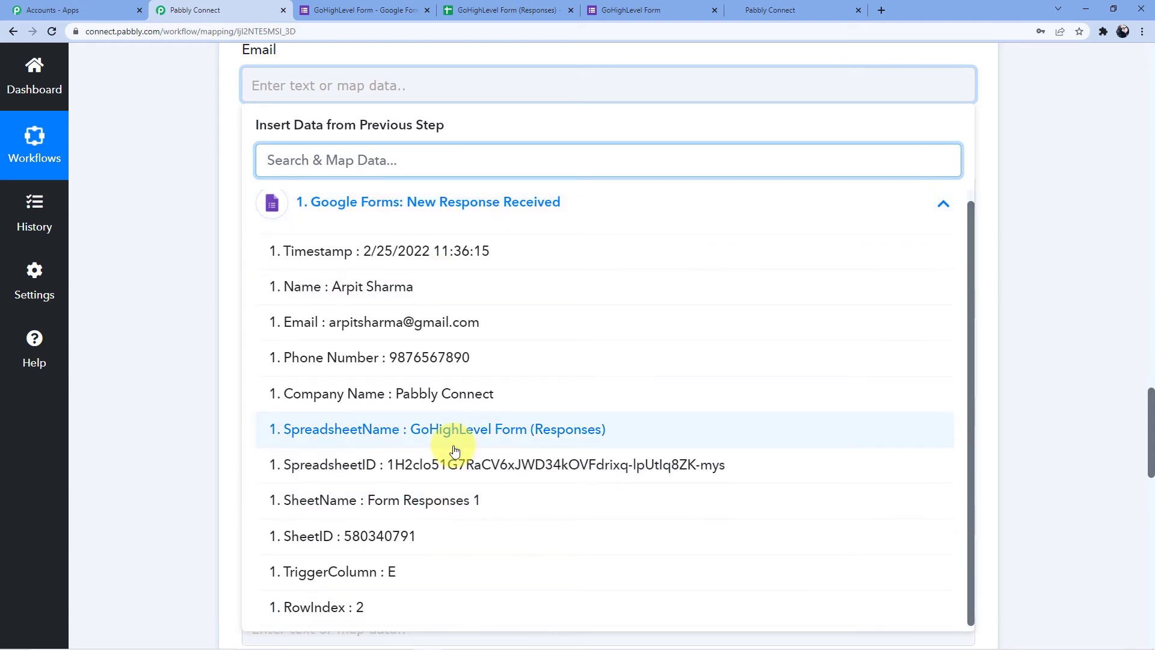
scroll(425, 291, "down", 1)
left_click(153, 313)
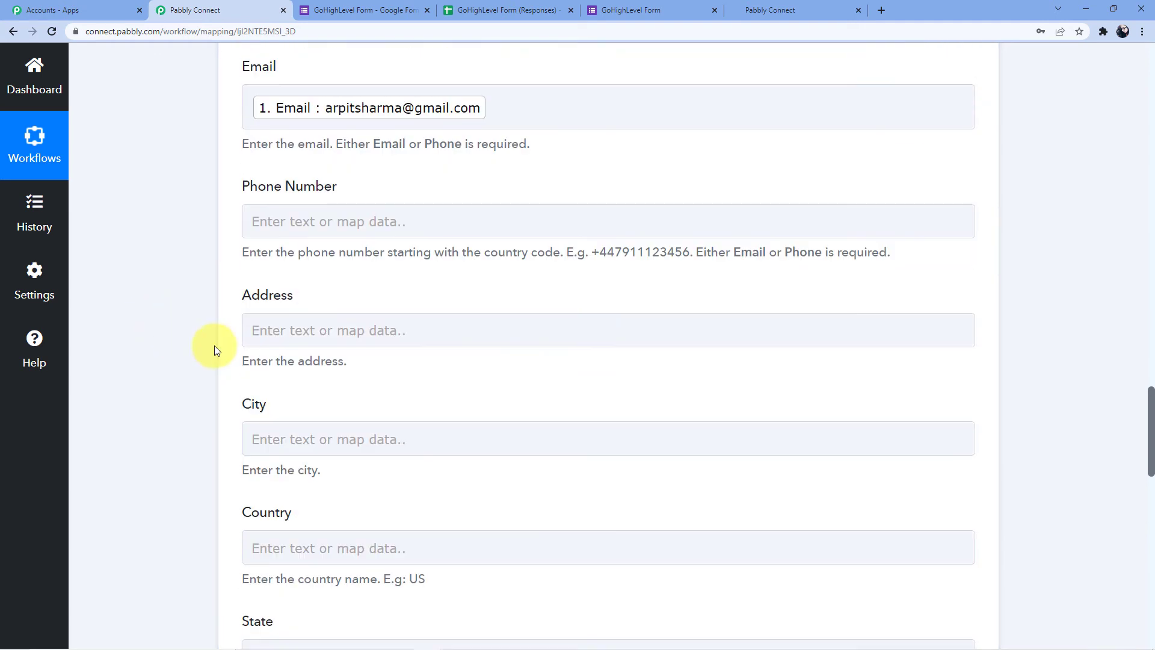
Try mapping the form's Phone Number answer, then scroll down to the Save buttons
left_click(297, 263)
left_click(377, 175)
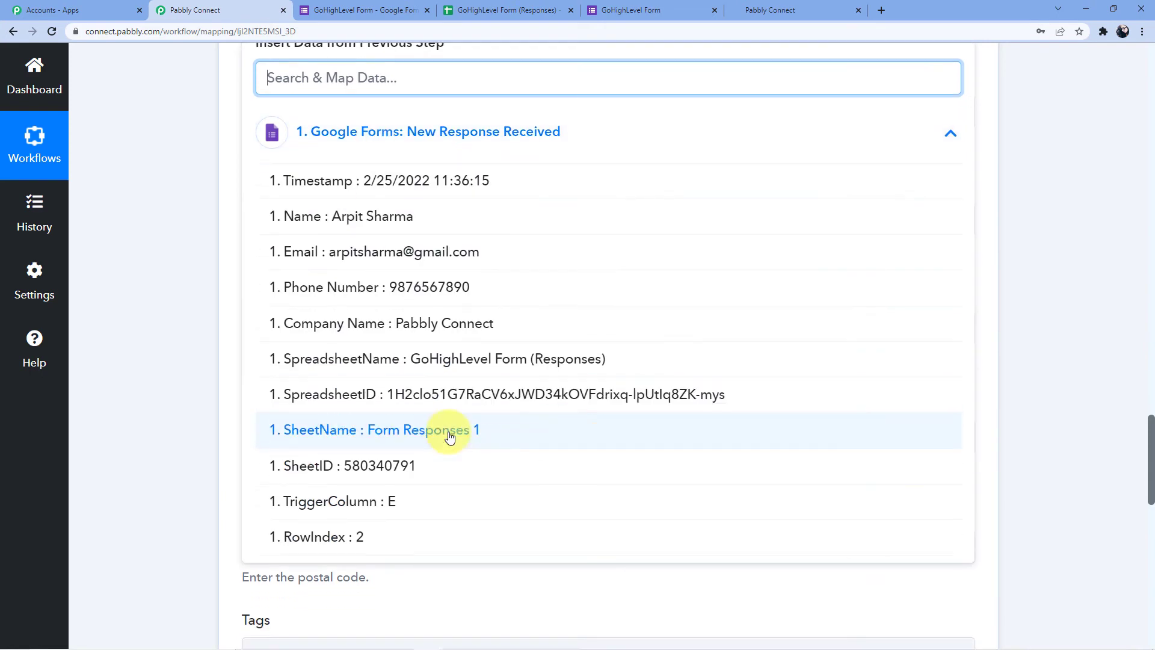
scroll(445, 362, "down", 2)
scroll(442, 304, "up", 2)
left_click(432, 312)
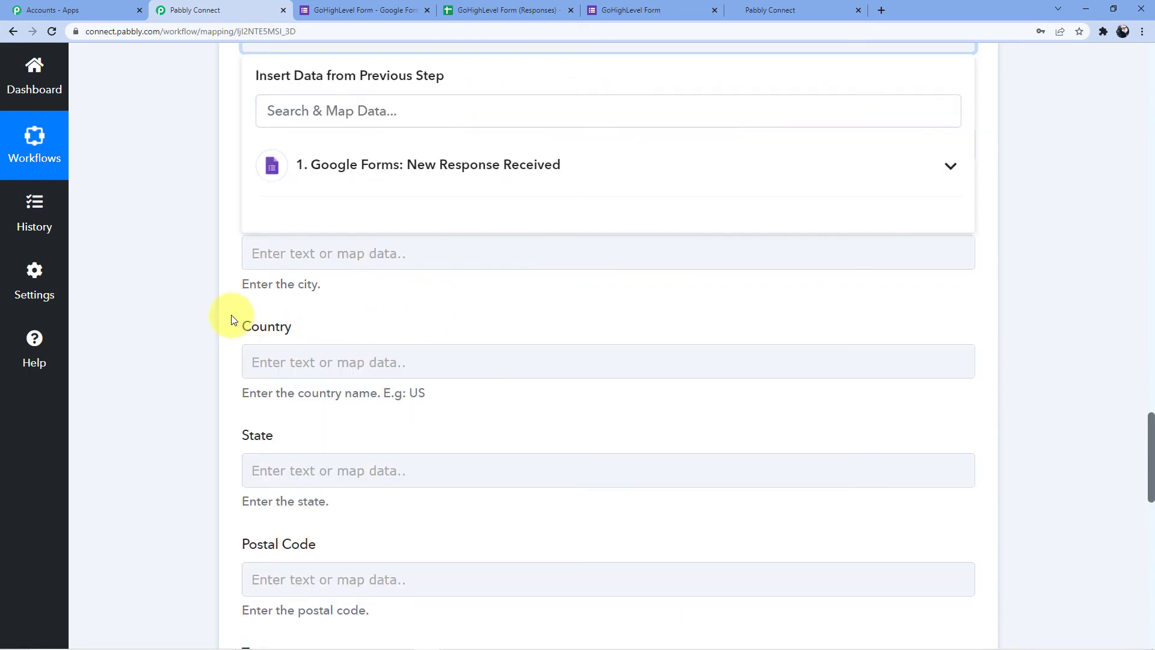
left_click(200, 378)
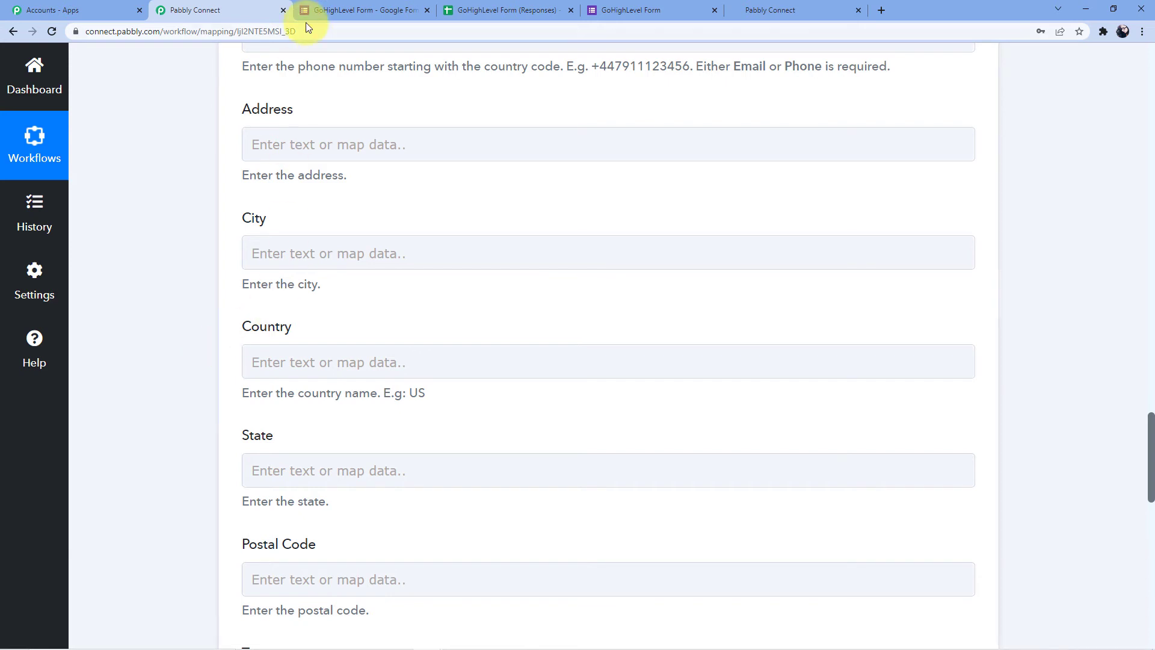
scroll(289, 289, "down", 1)
scroll(299, 311, "down", 3)
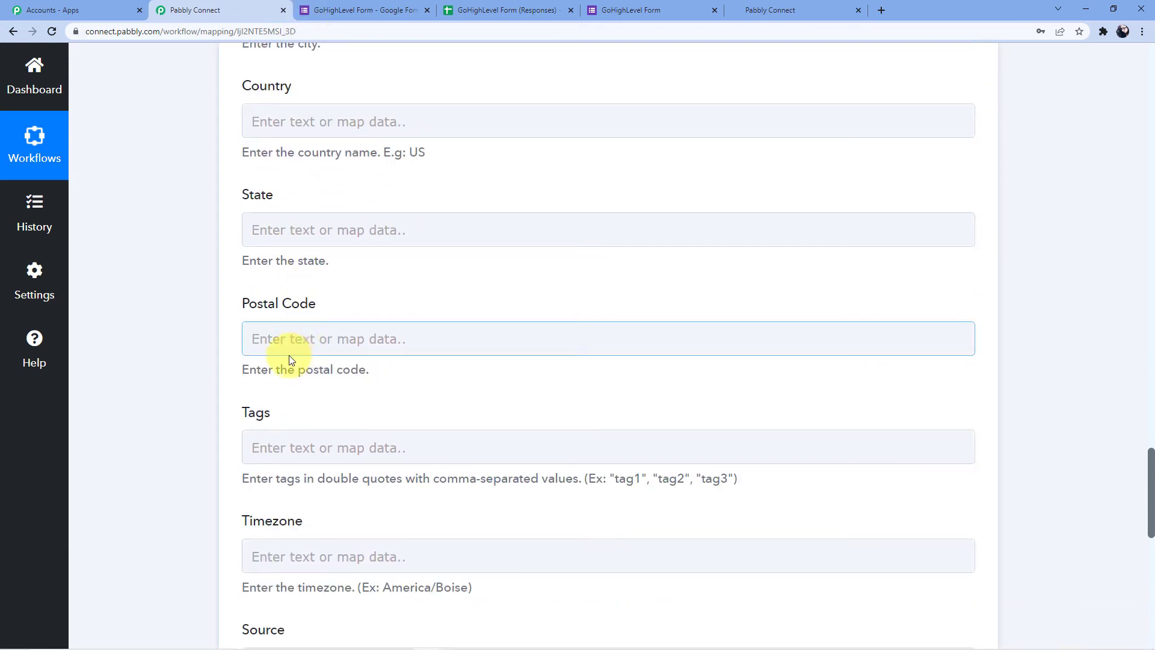
scroll(197, 325, "down", 9)
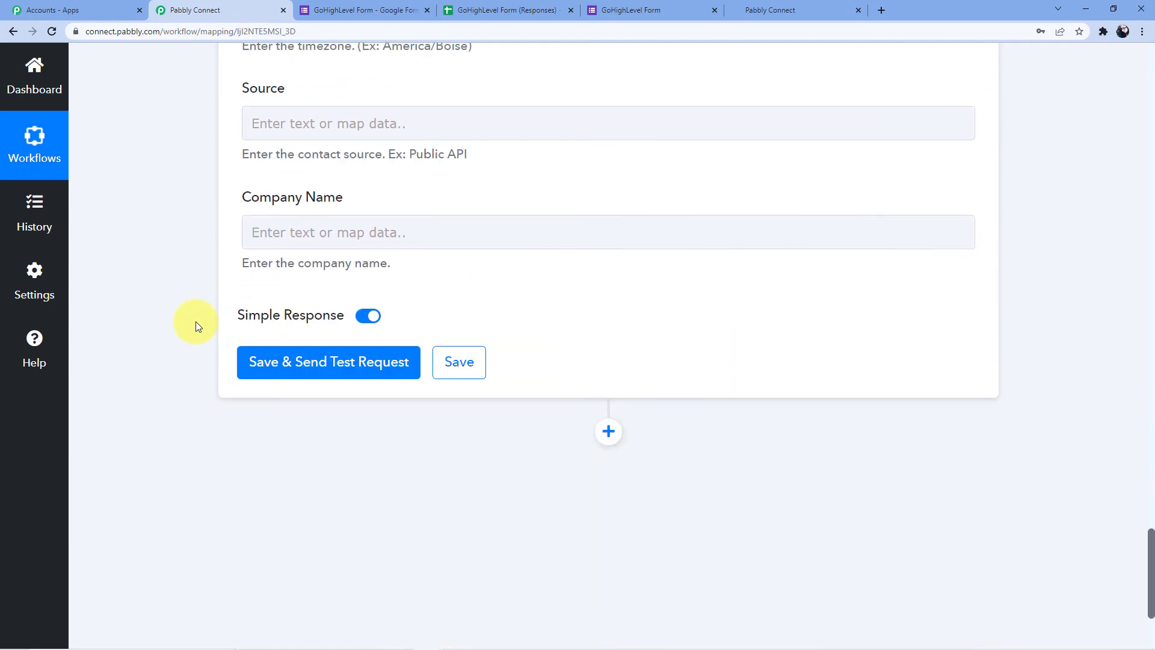
Use Save & Send Test Request and review the new lead contact's Id, type and email
left_click(310, 363)
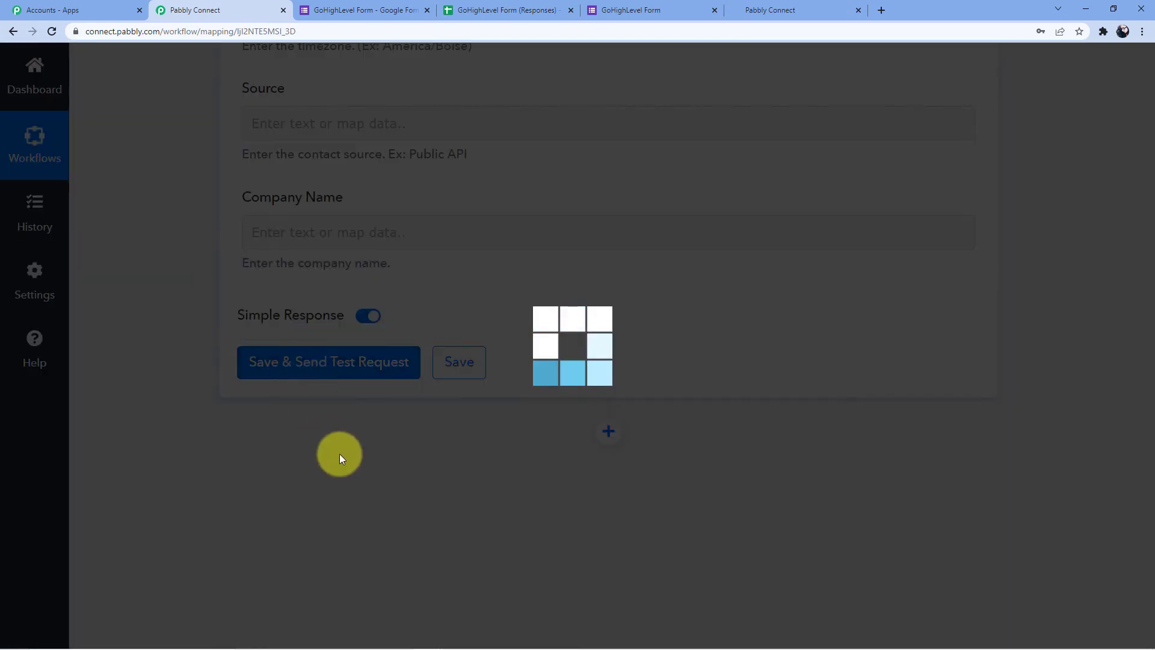
scroll(709, 275, "down", 3)
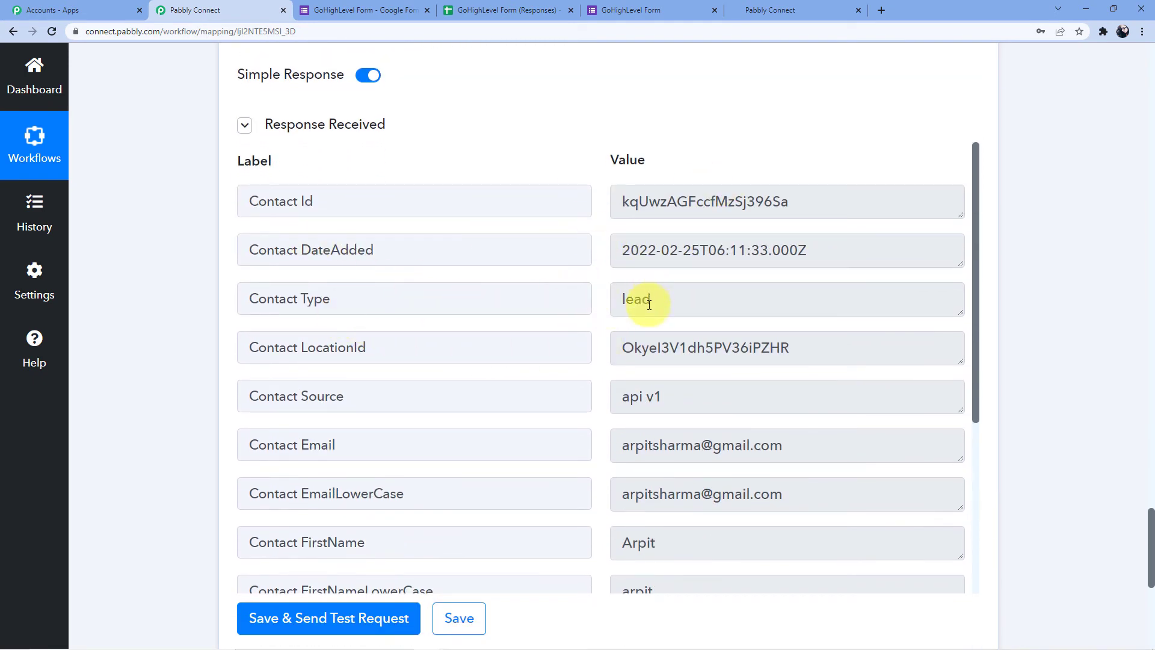
In HighLevel, go to the agency dashboard and switch into the sub-account receiving contacts
left_click(772, 8)
scroll(353, 279, "up", 5)
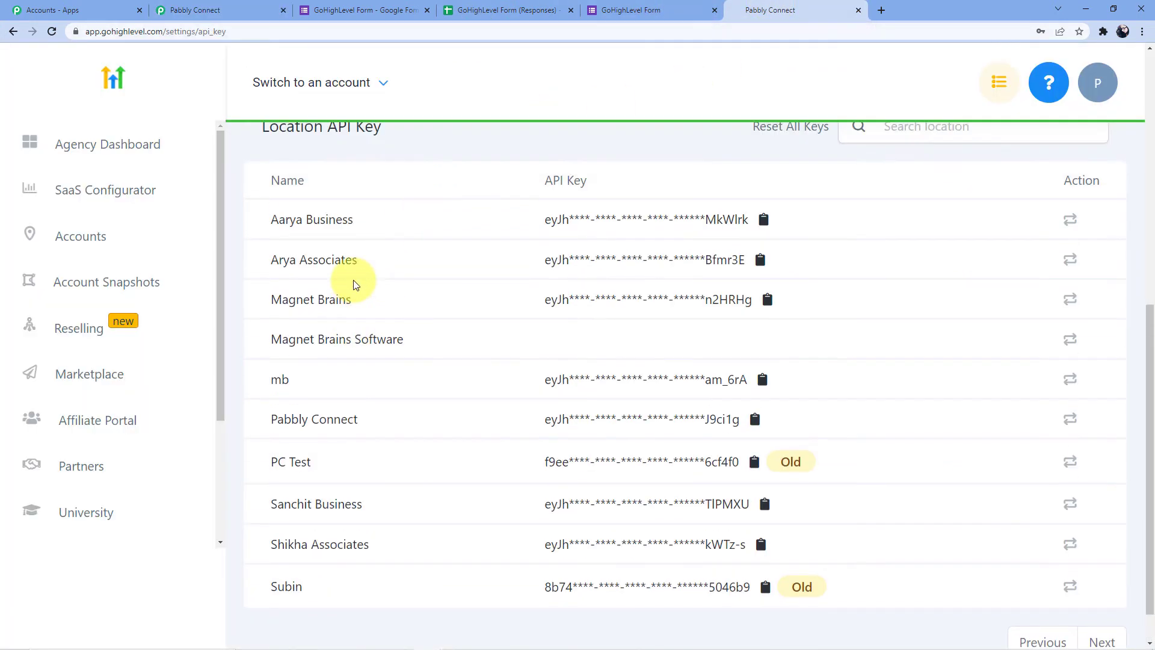
scroll(353, 278, "up", 3)
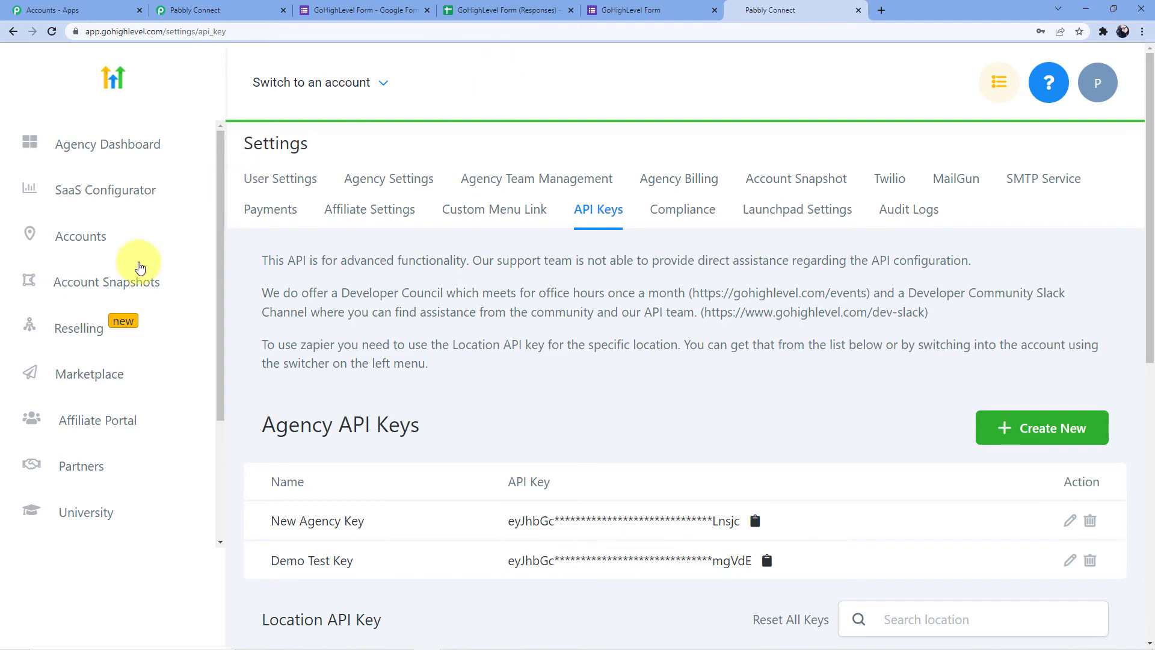
left_click(138, 151)
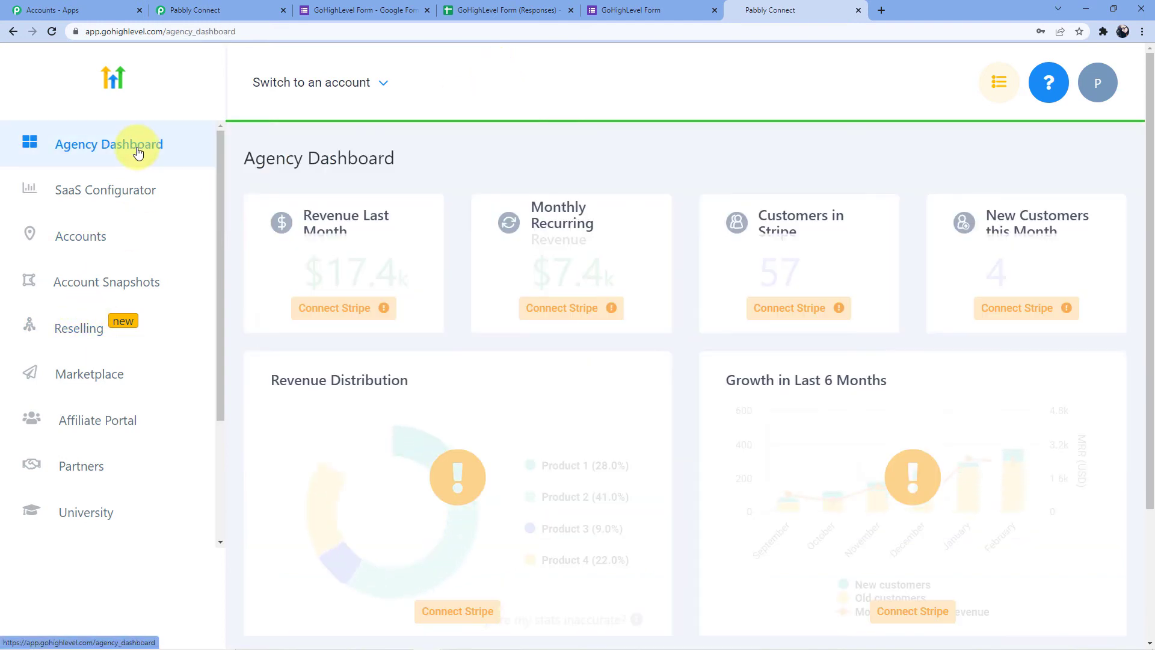
left_click(383, 88)
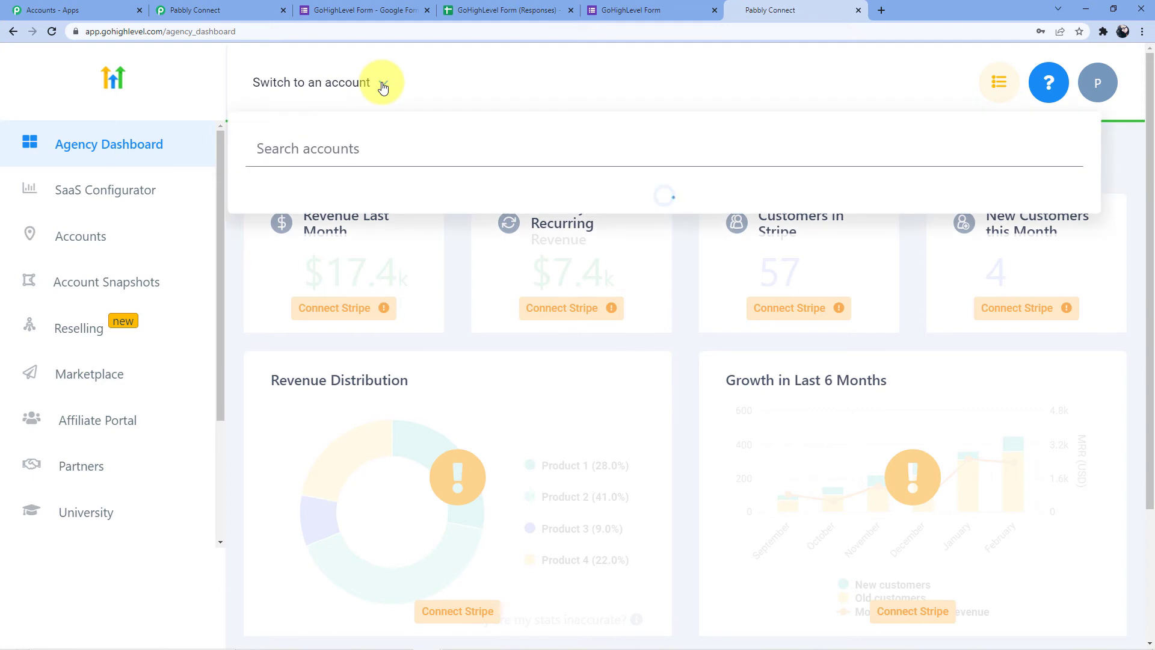
scroll(361, 343, "down", 2)
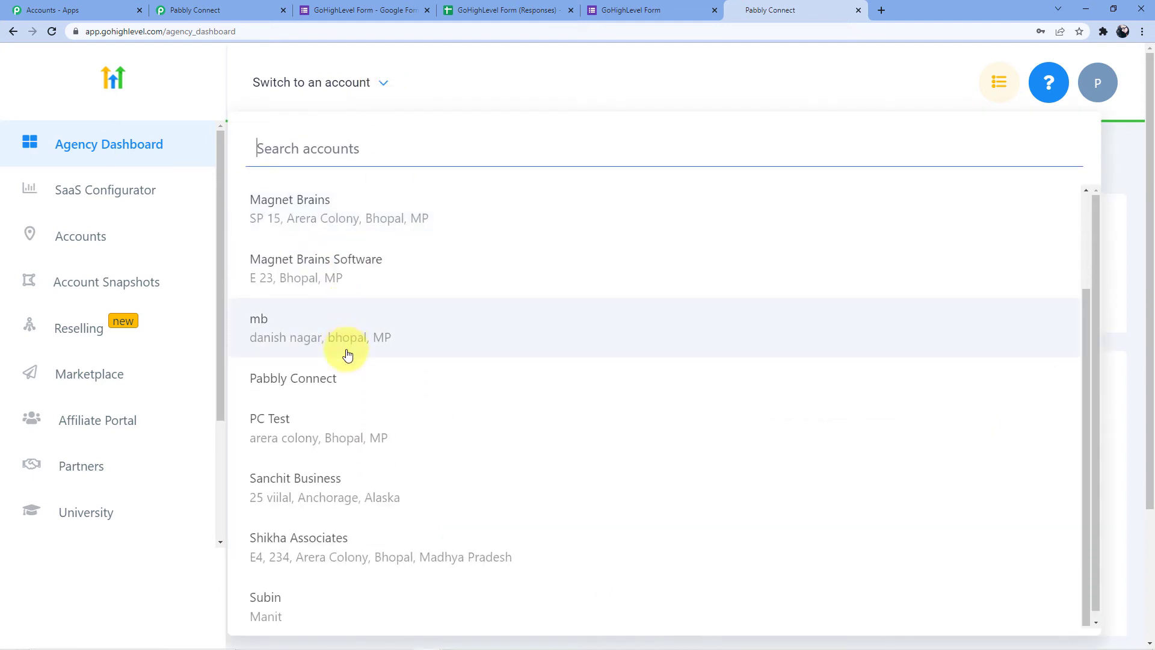
left_click(292, 547)
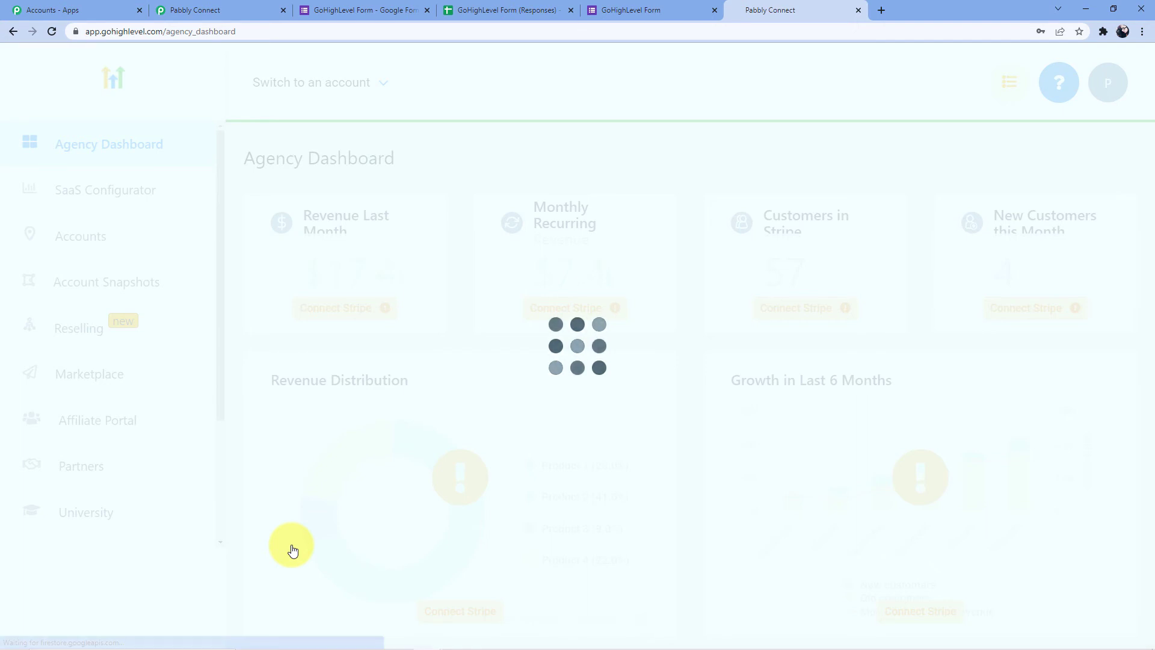
Open Contacts > Smart lists and confirm the single test contact is listed
scroll(142, 381, "down", 3)
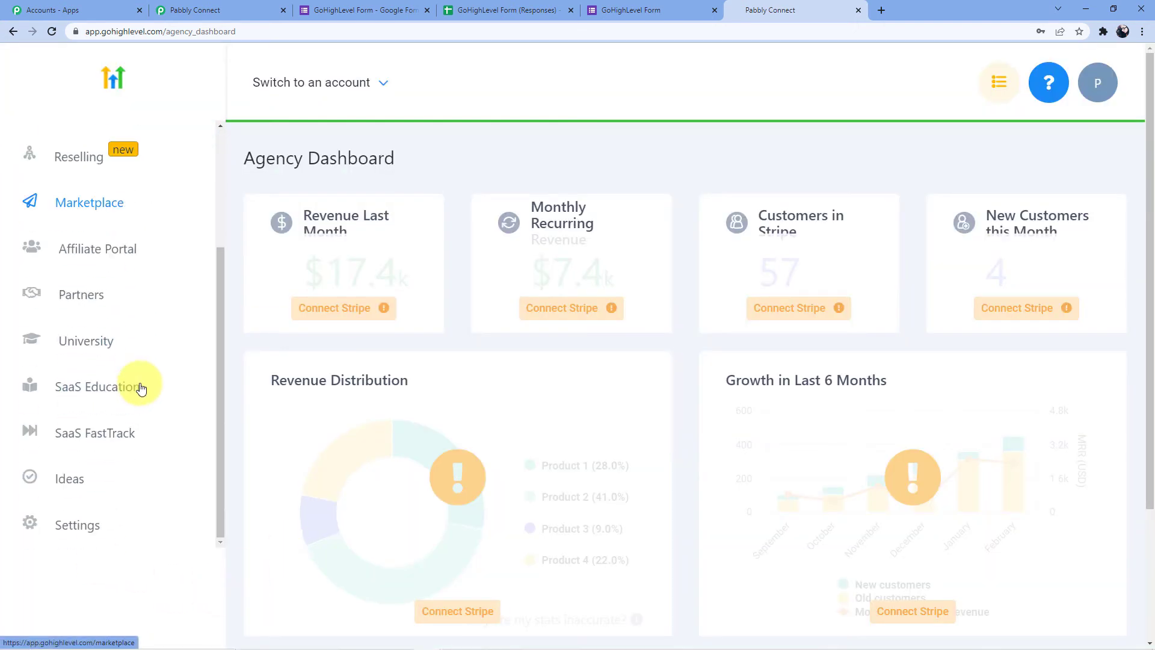
left_click(301, 308)
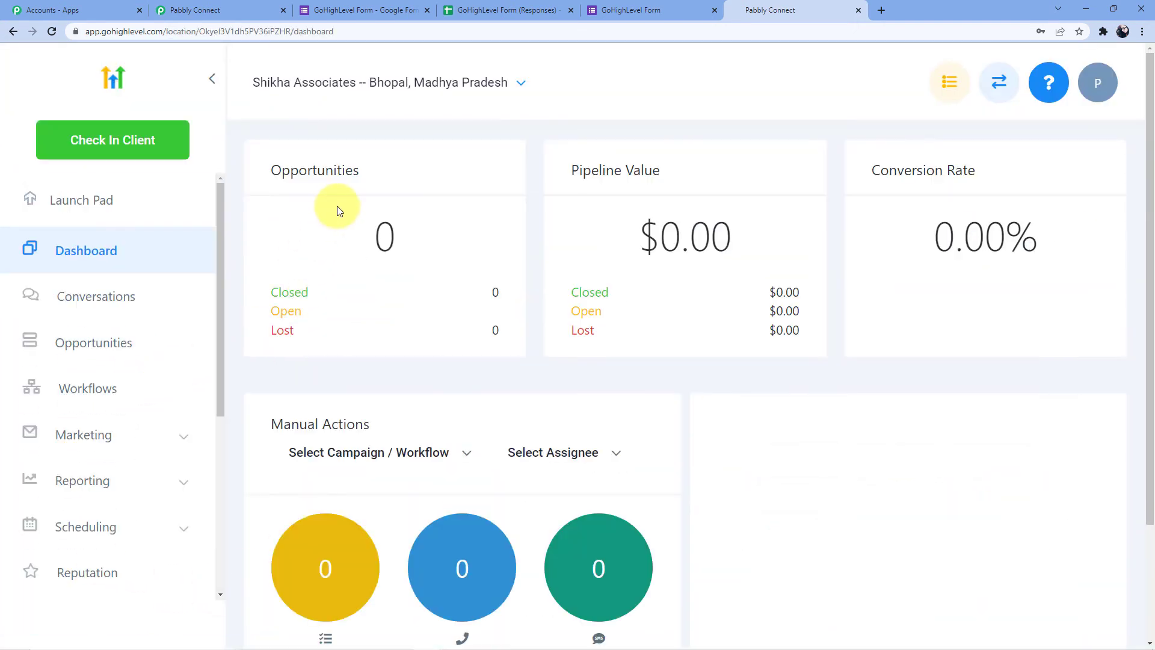
scroll(121, 309, "down", 5)
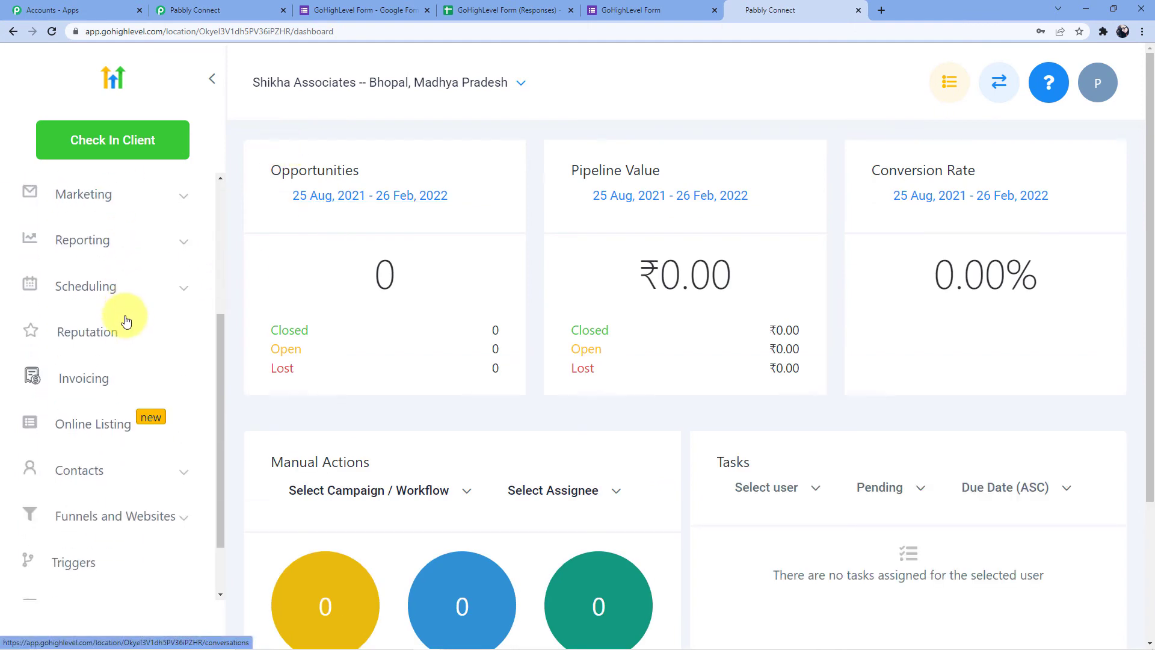
left_click(93, 411)
scroll(91, 408, "down", 2)
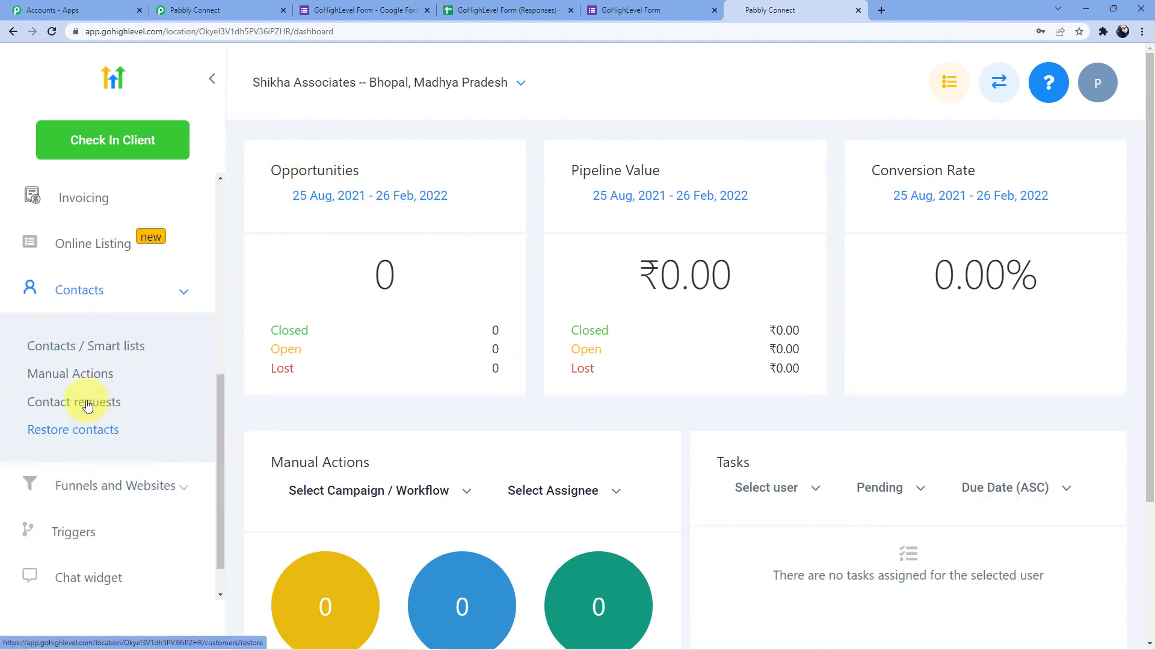
left_click(220, 343)
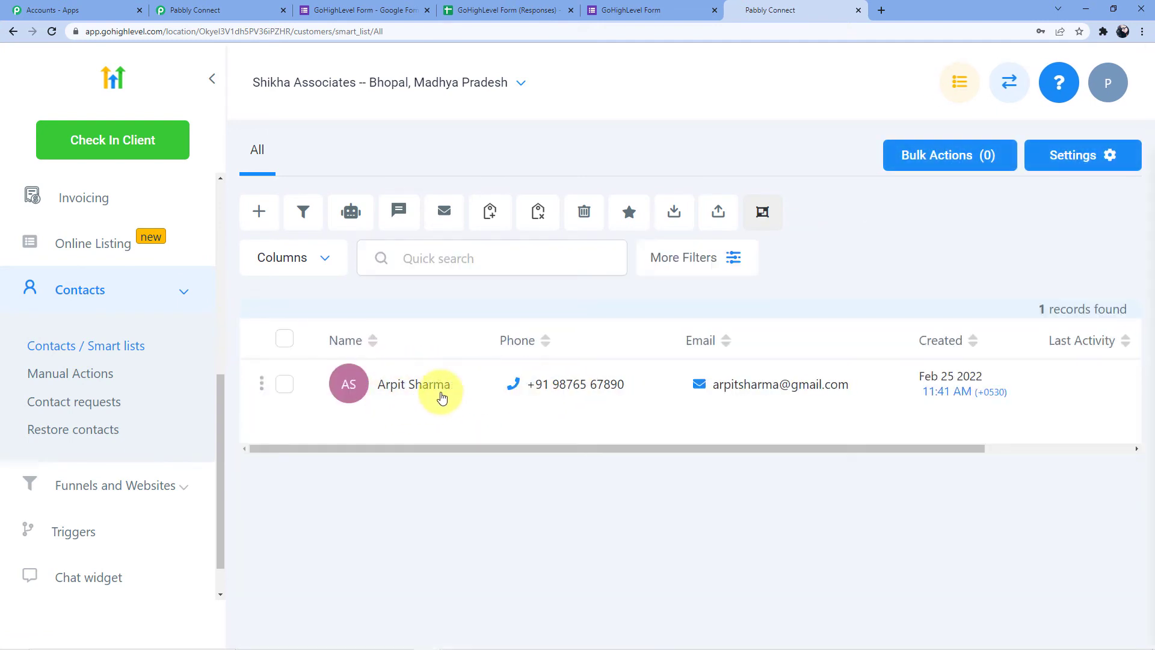
mouse_move(622, 393)
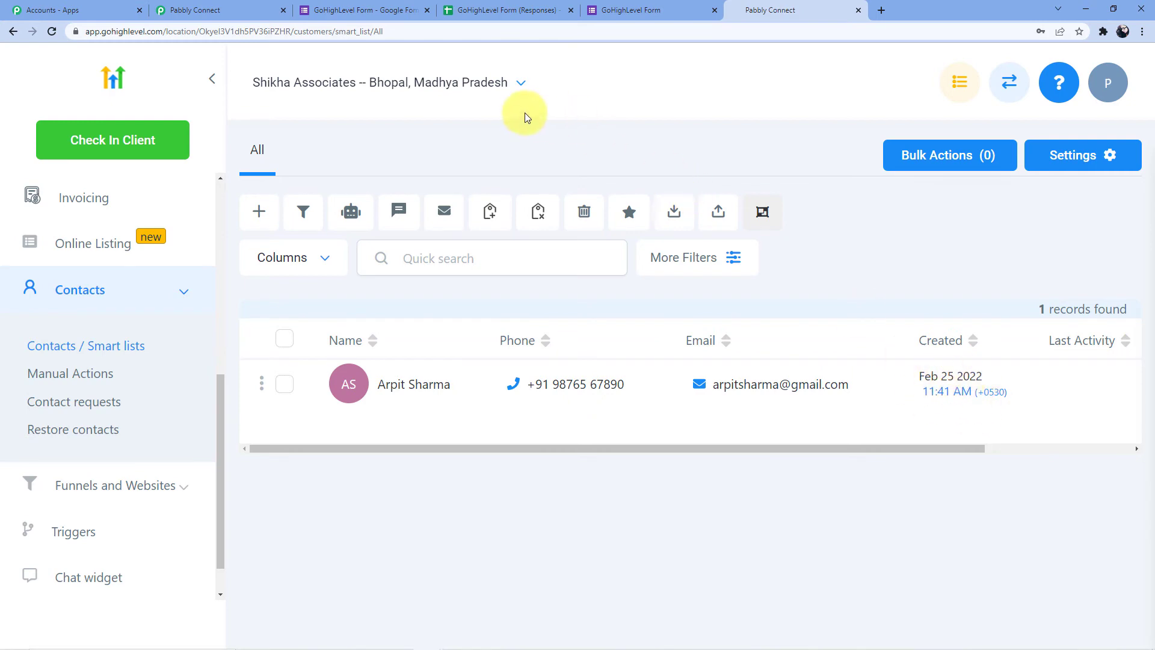
left_click(512, 11)
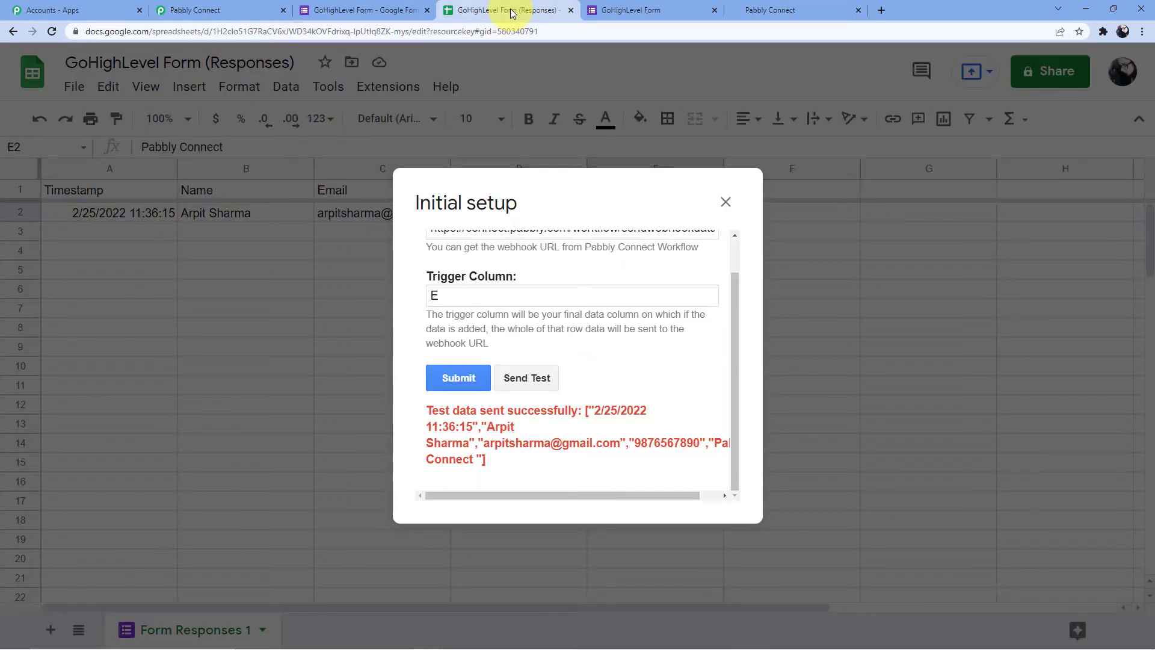
Dismiss the Initial setup window and glance over the form summary, HighLevel contacts and Pabbly mapping
left_click(727, 202)
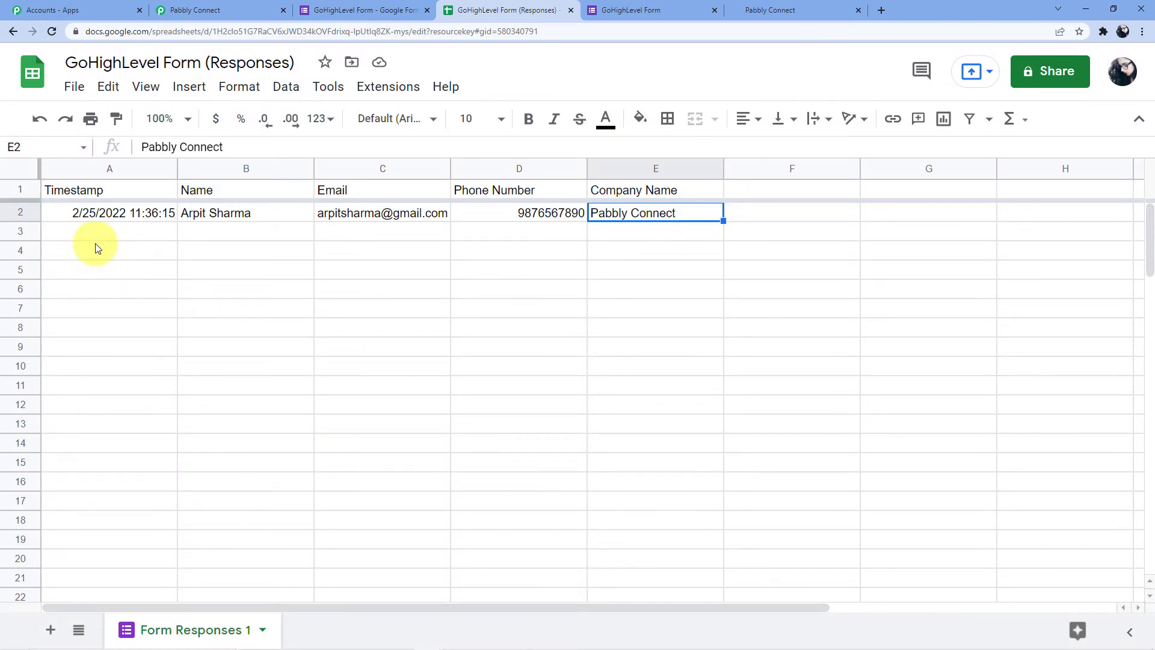
left_click(355, 10)
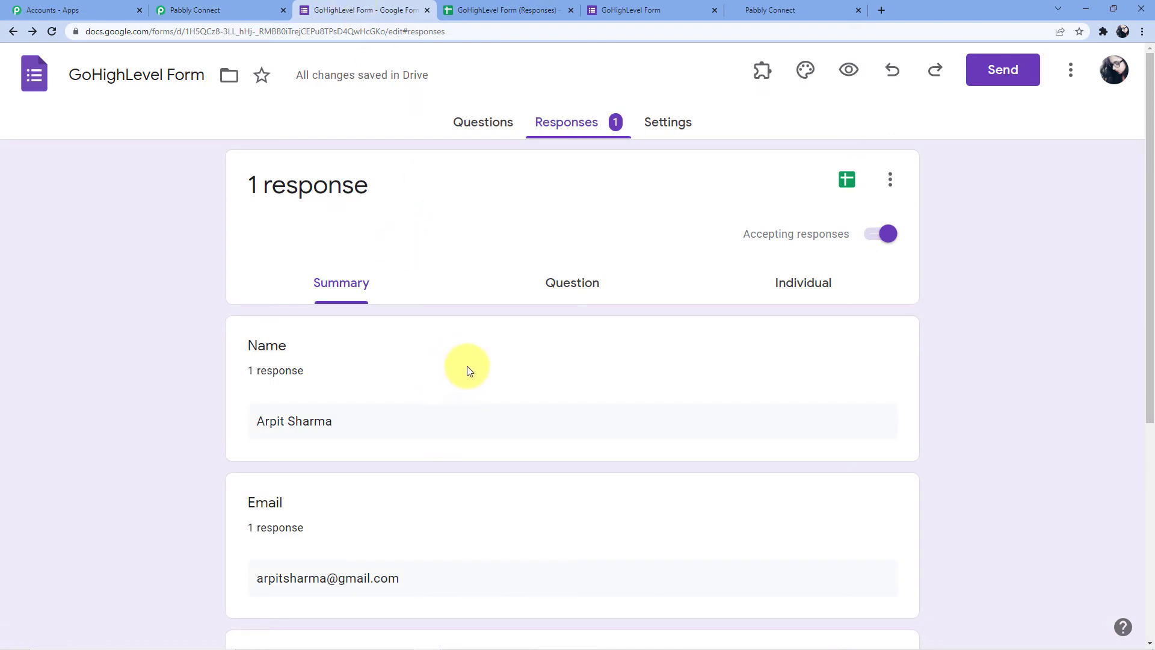
left_click(755, 10)
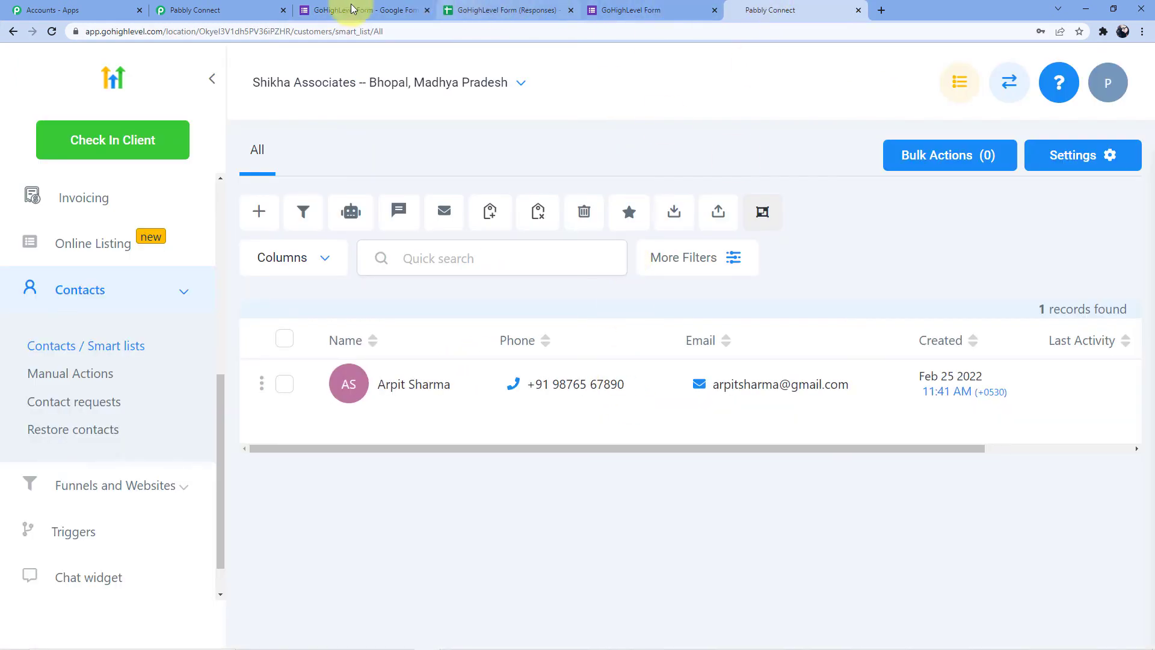
left_click(234, 9)
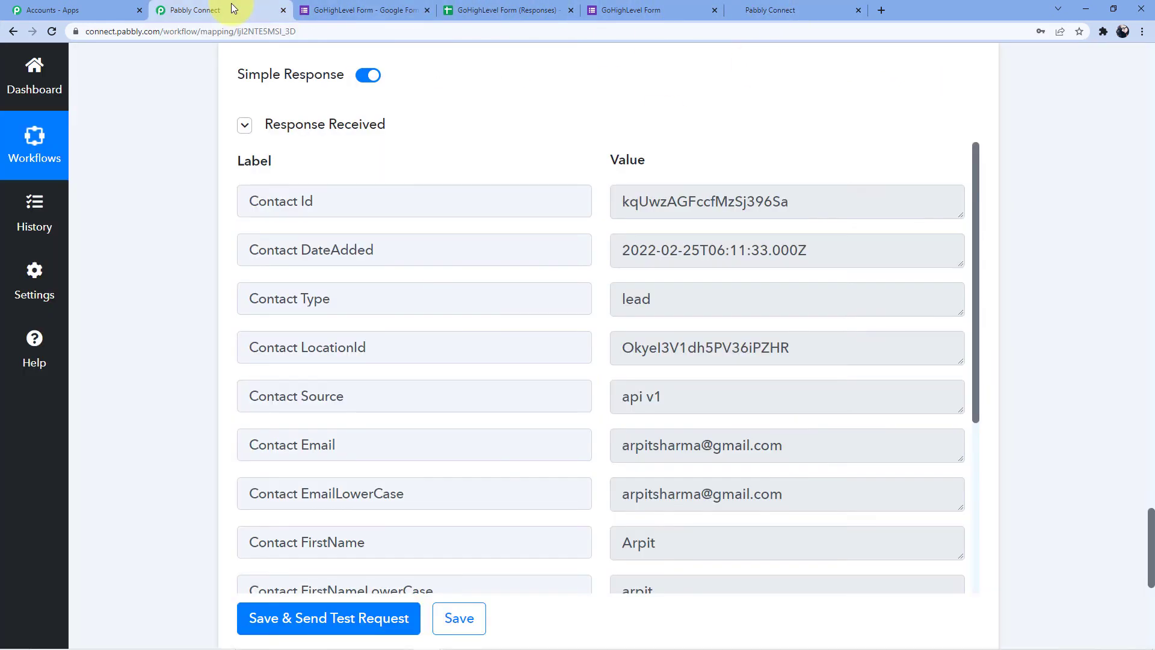
left_click(500, 9)
Set Extensions > Pabbly Connect Webhooks to Send On Event and confirm it is enabled
left_click(390, 88)
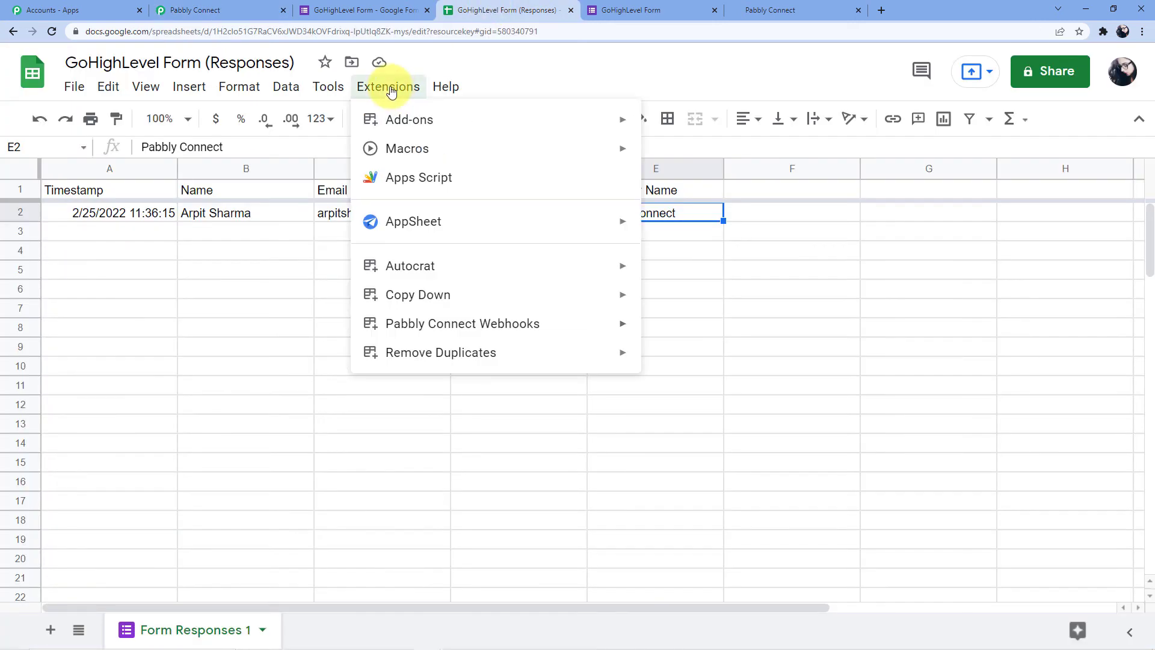
mouse_move(609, 333)
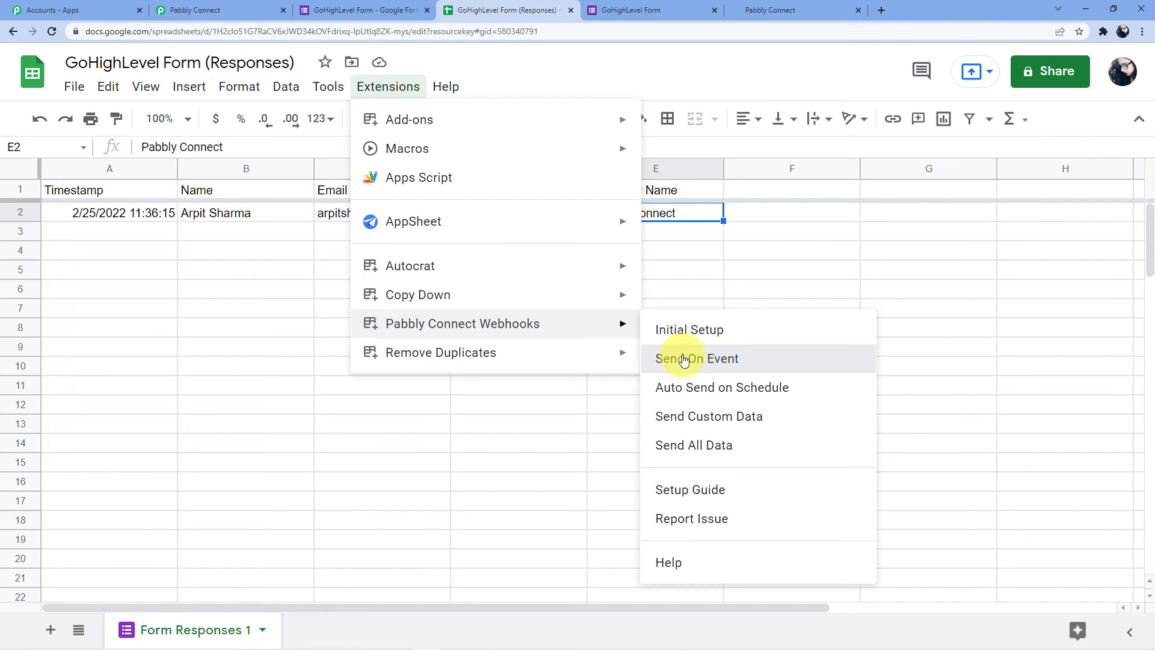
left_click(684, 359)
left_click(391, 88)
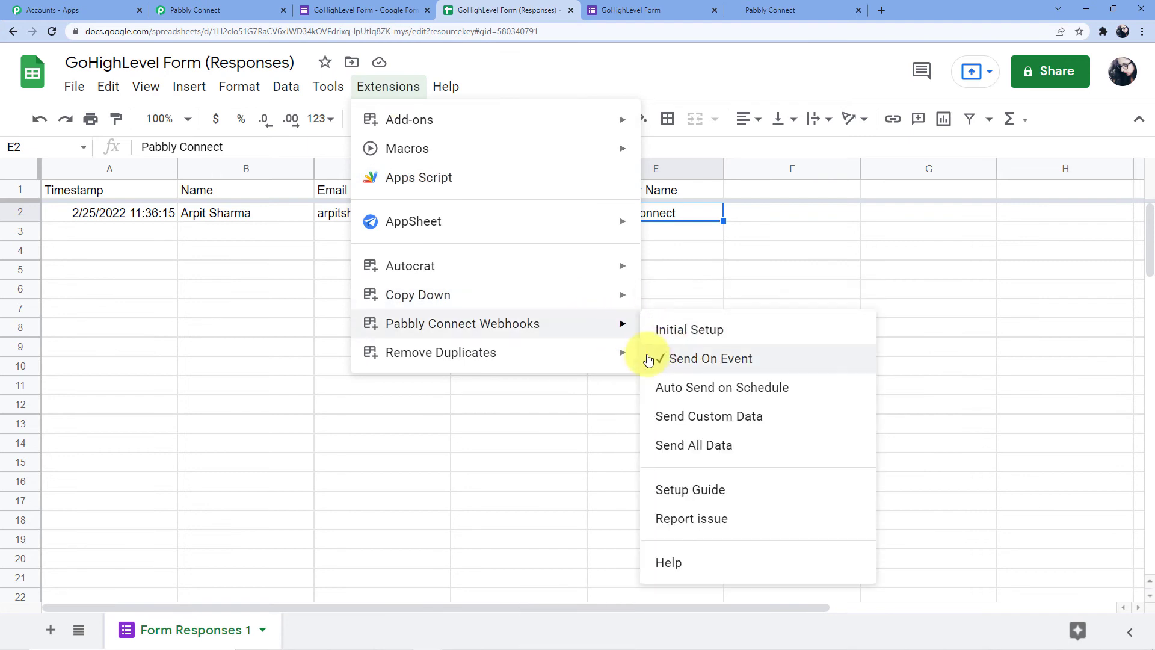
left_click(305, 288)
left_click(343, 10)
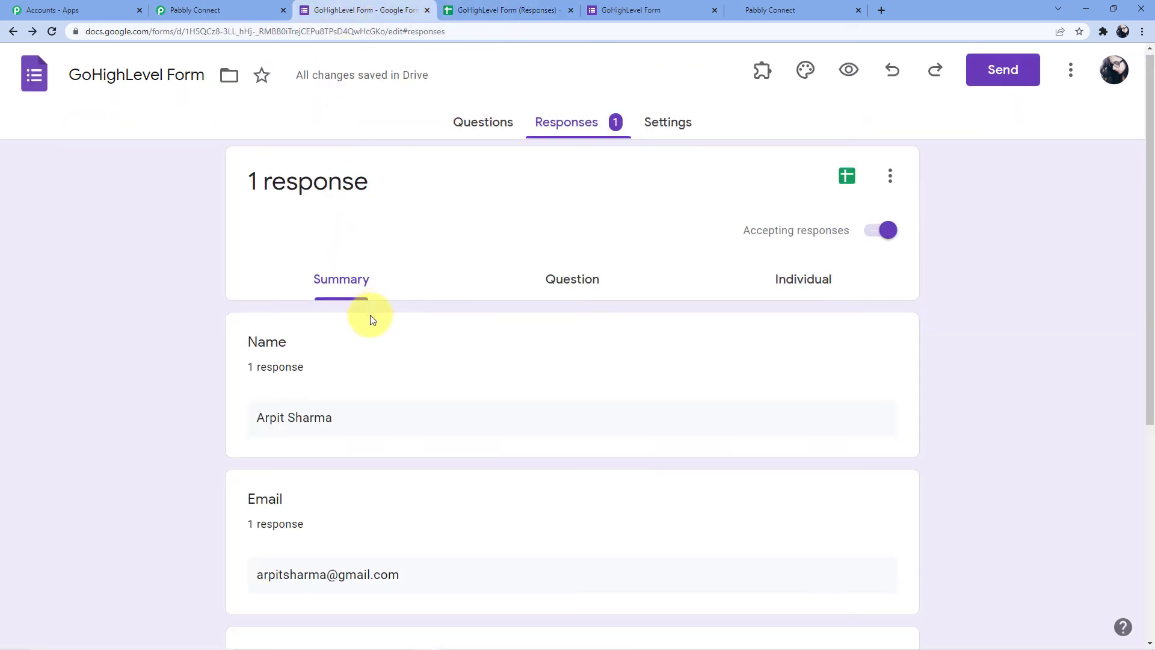
Reload the live GoHighLevel Form to get a blank copy
scroll(370, 320, "down", 2)
scroll(413, 258, "up", 2)
left_click(620, 9)
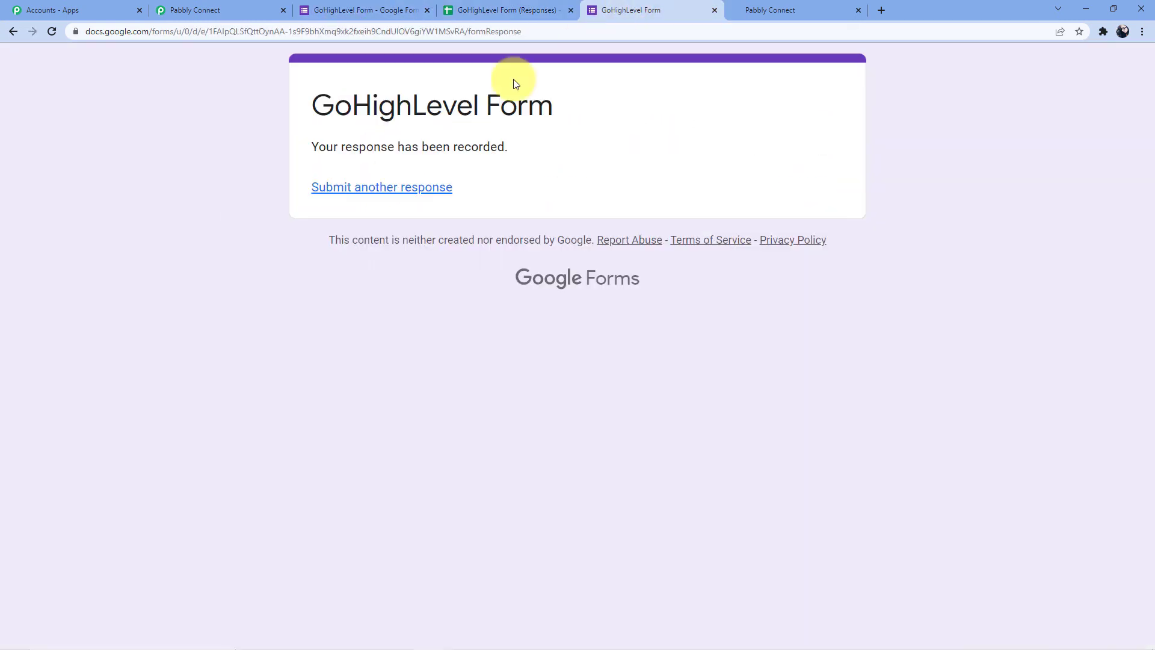
left_click(578, 31)
key("Return")
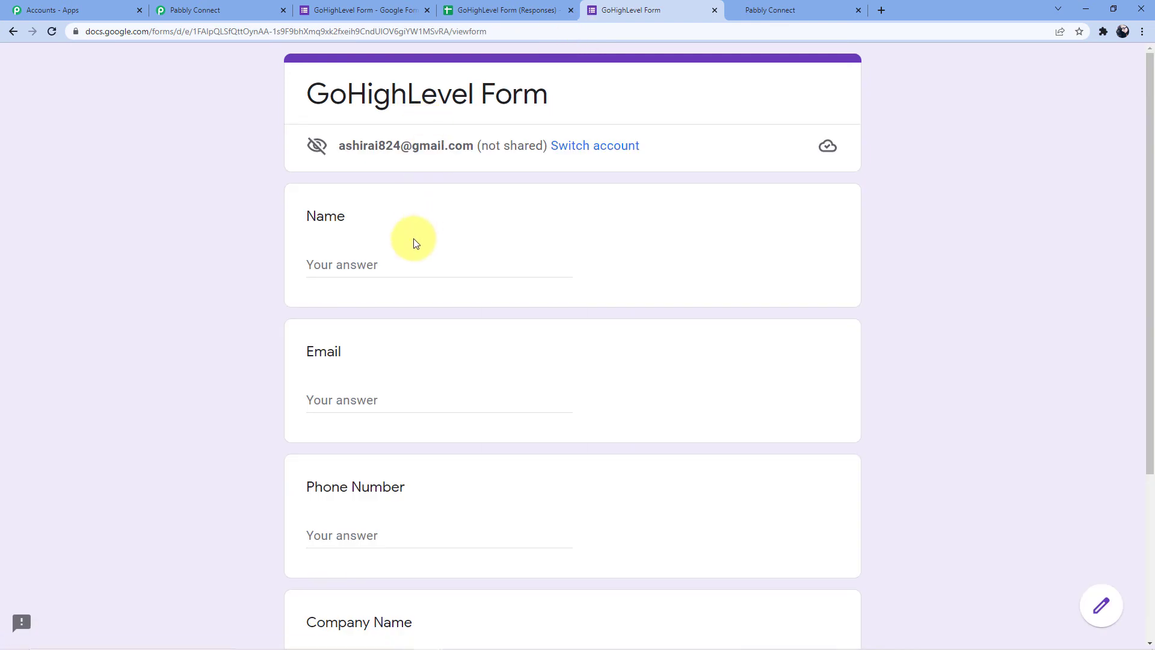
Fill in the respondent's name, e-mail, phone number and company 'Pabbly Connect', then submit
left_click(352, 265)
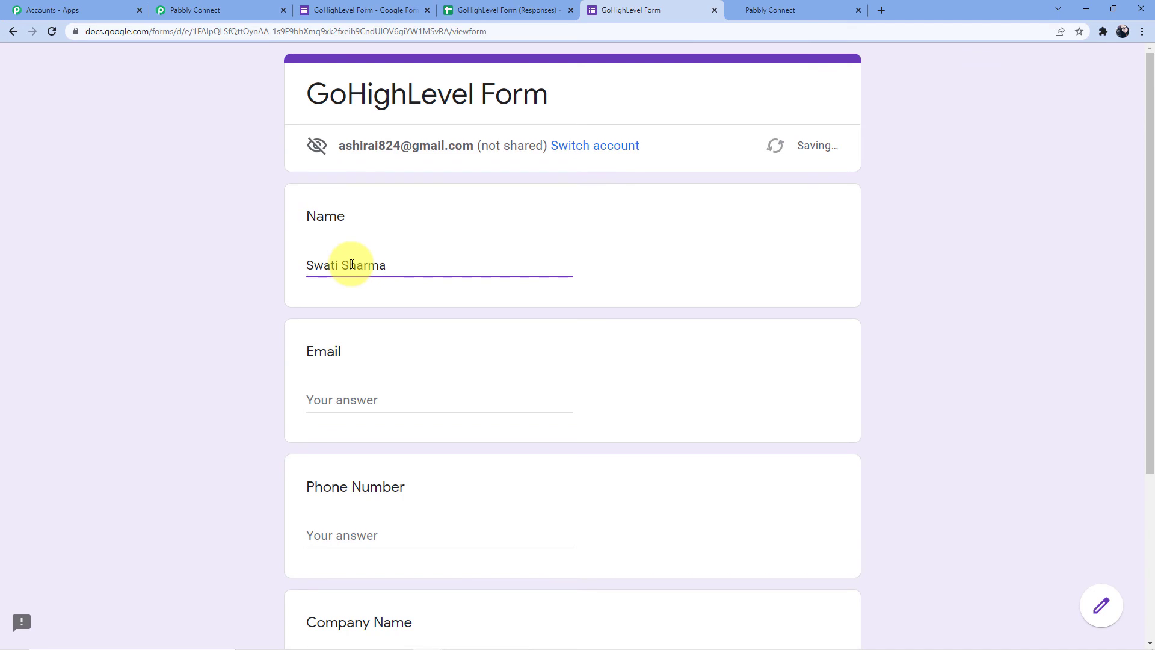
left_click(332, 397)
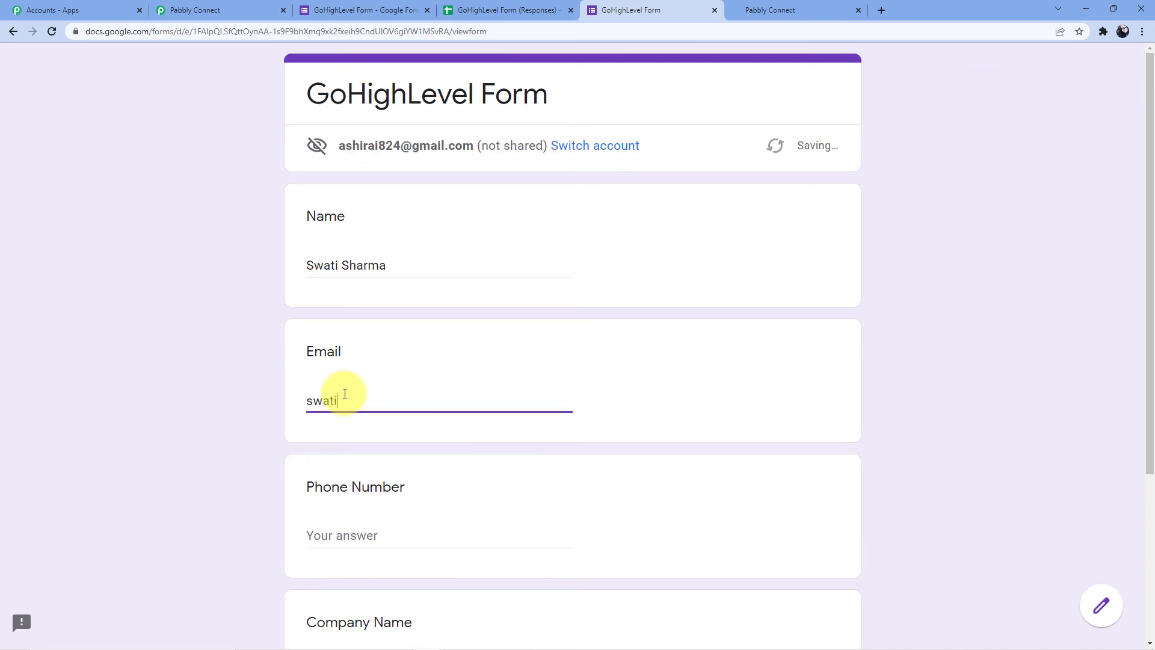
scroll(348, 394, "down", 3)
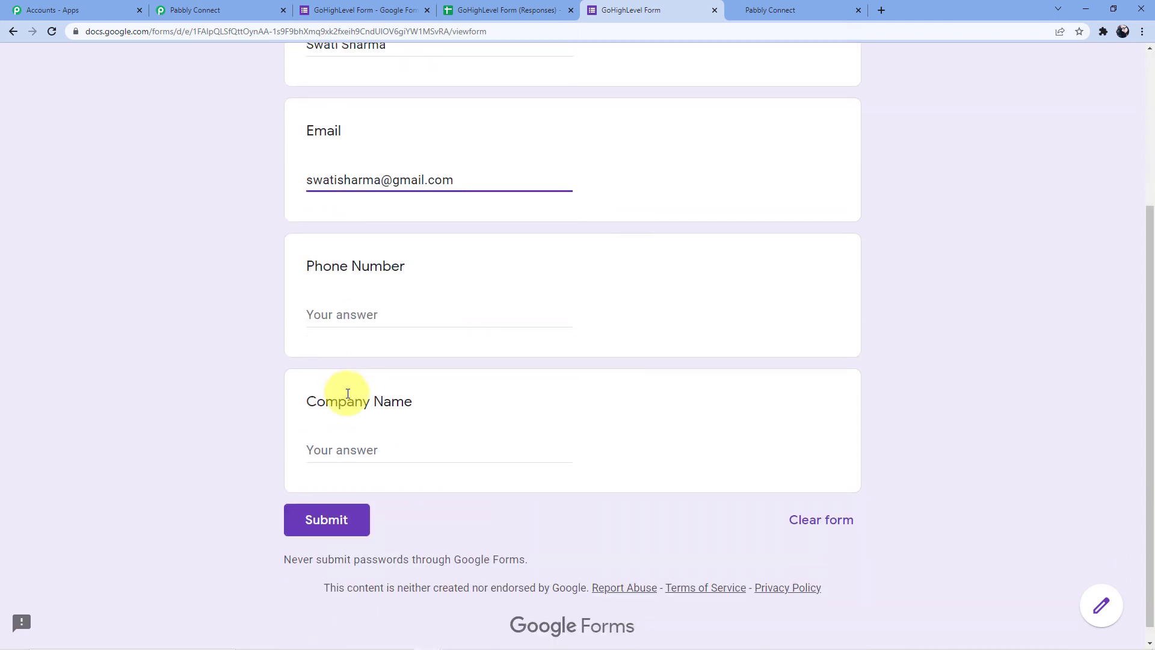
left_click(355, 300)
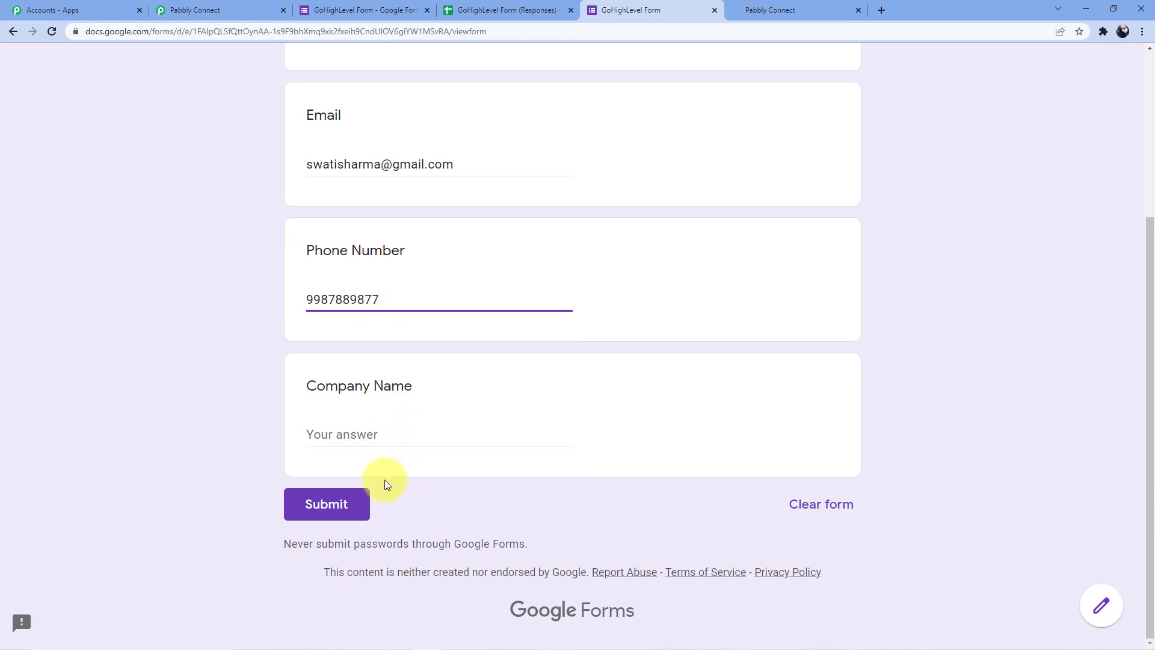
left_click(375, 438)
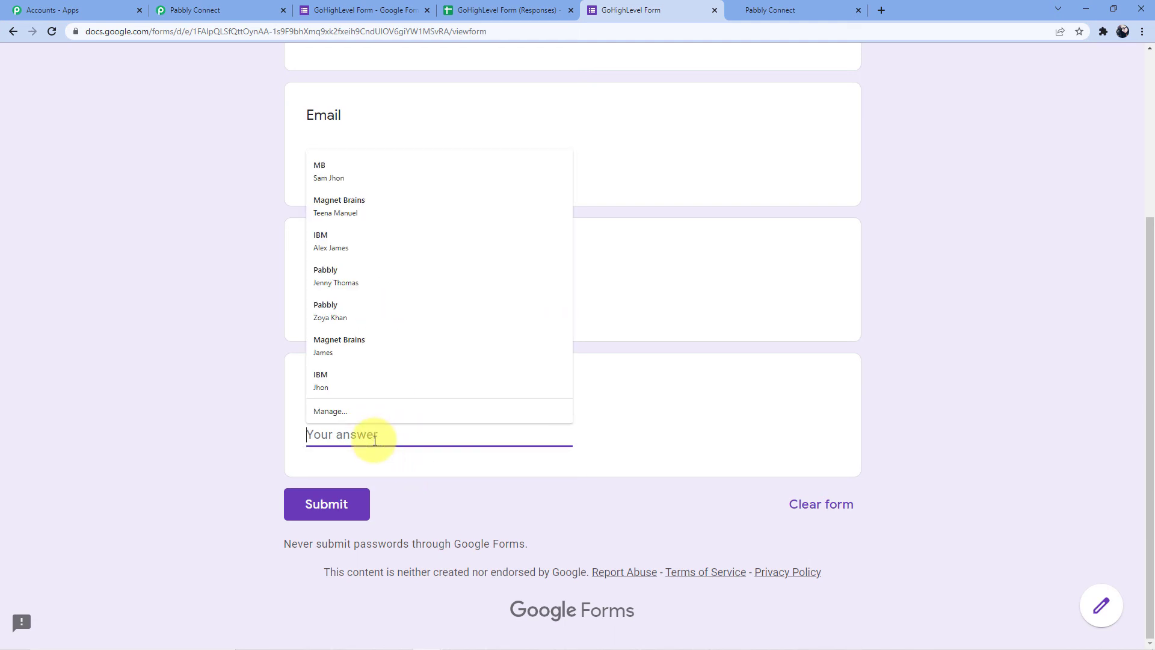
type("Pabbly ")
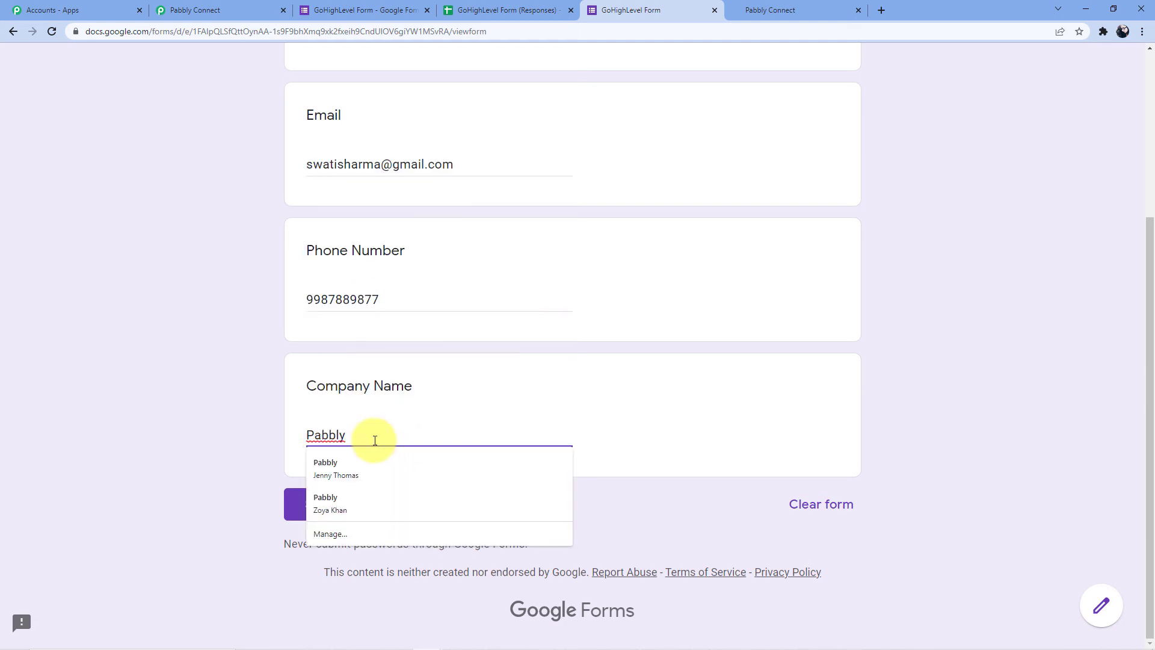
type("Connect")
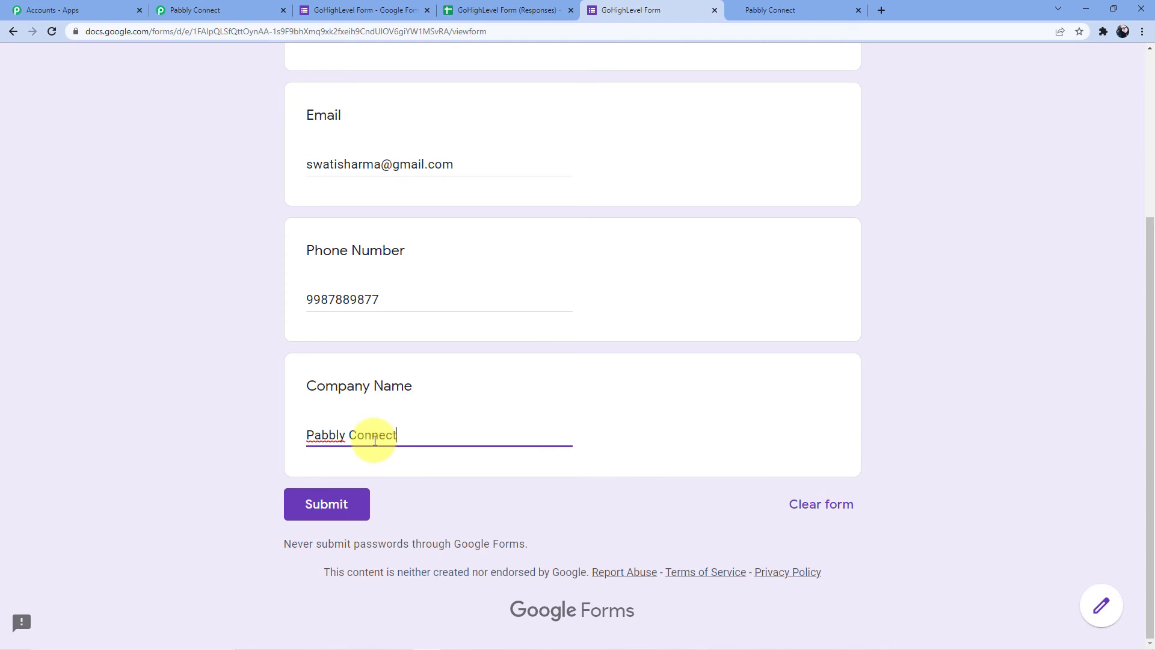
left_click(322, 507)
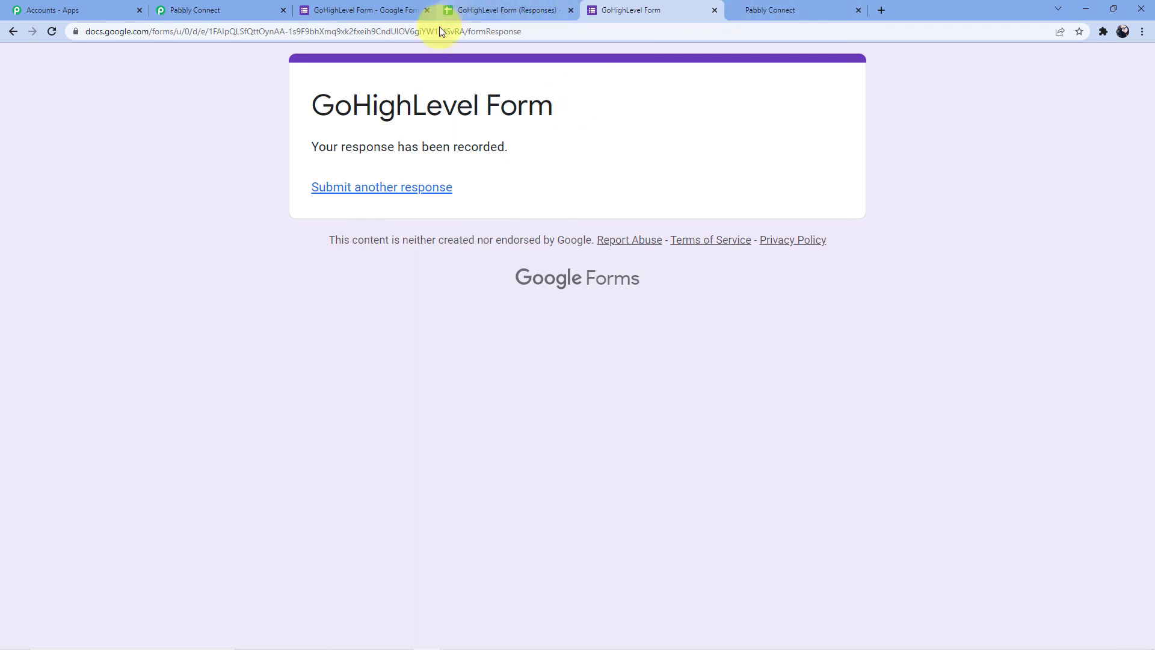
Reload HighLevel contacts to see the second contact, then collapse Pabbly's trigger and action panels
left_click(776, 7)
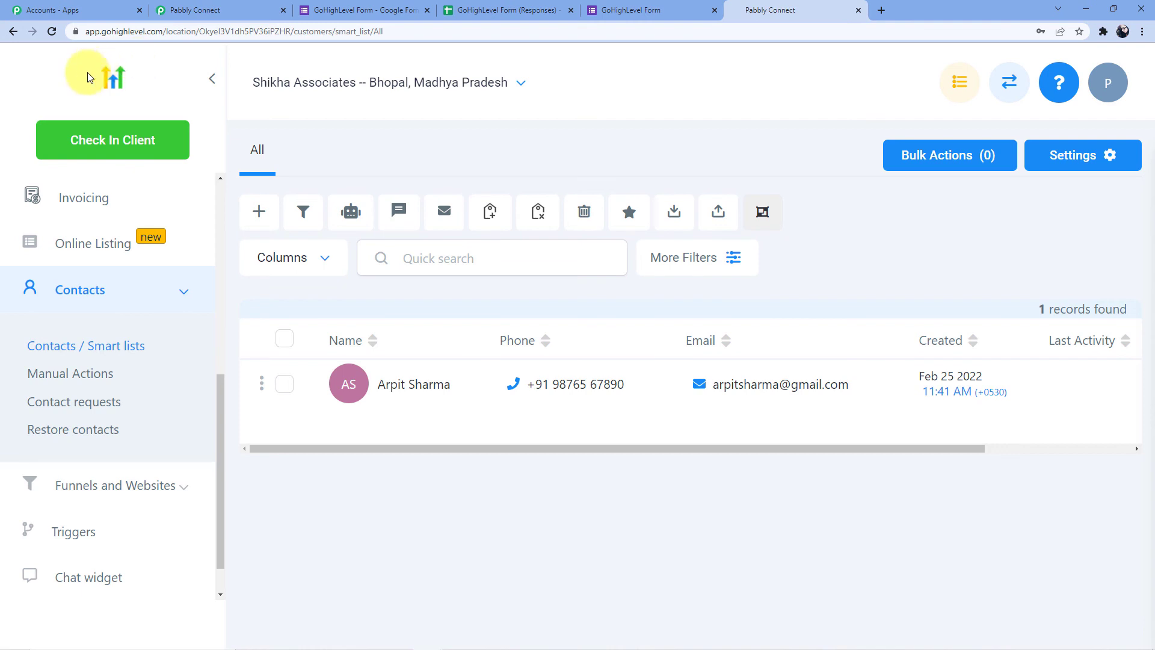
left_click(52, 32)
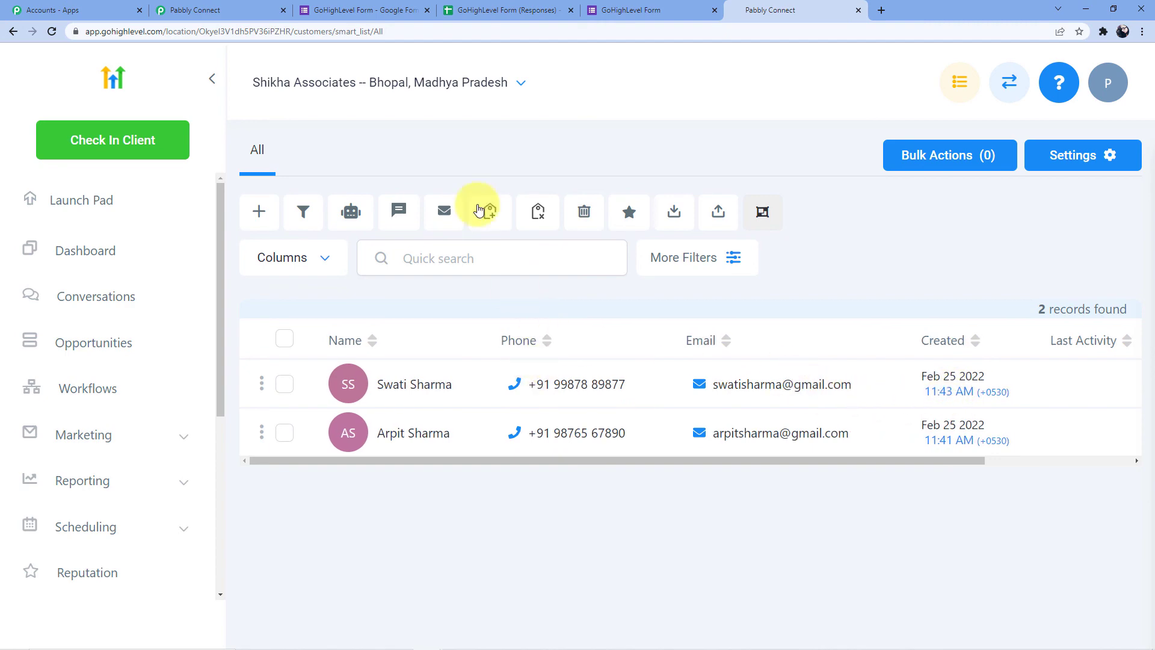
left_click(198, 9)
scroll(470, 273, "up", 10)
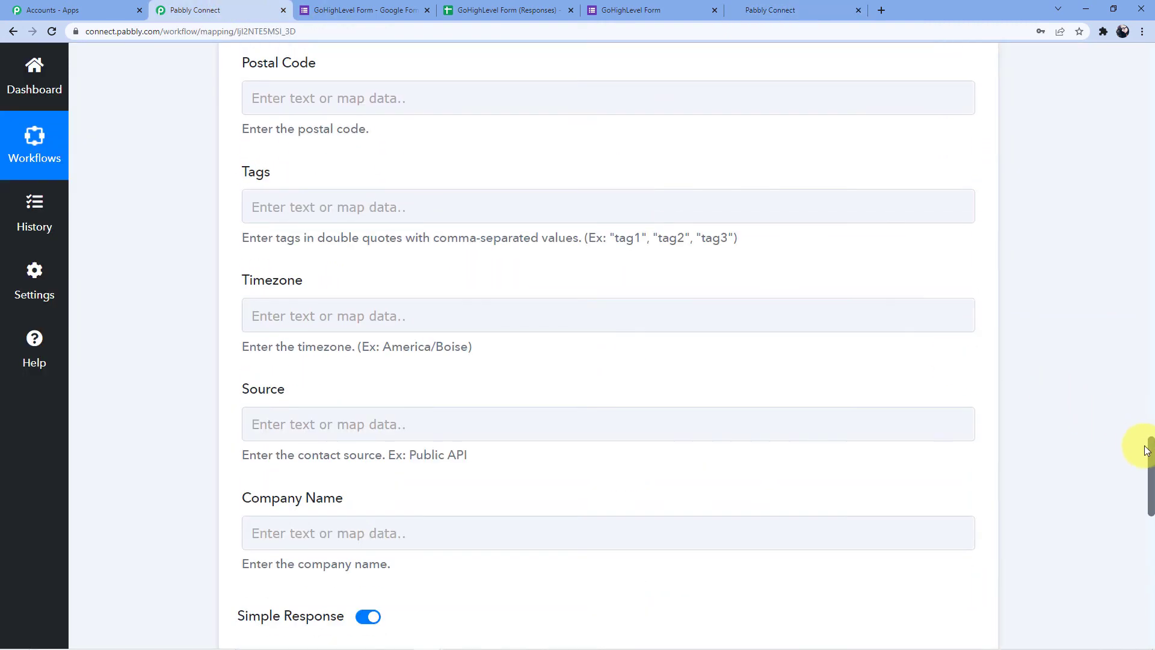
left_click_drag(1147, 450, 1148, 57)
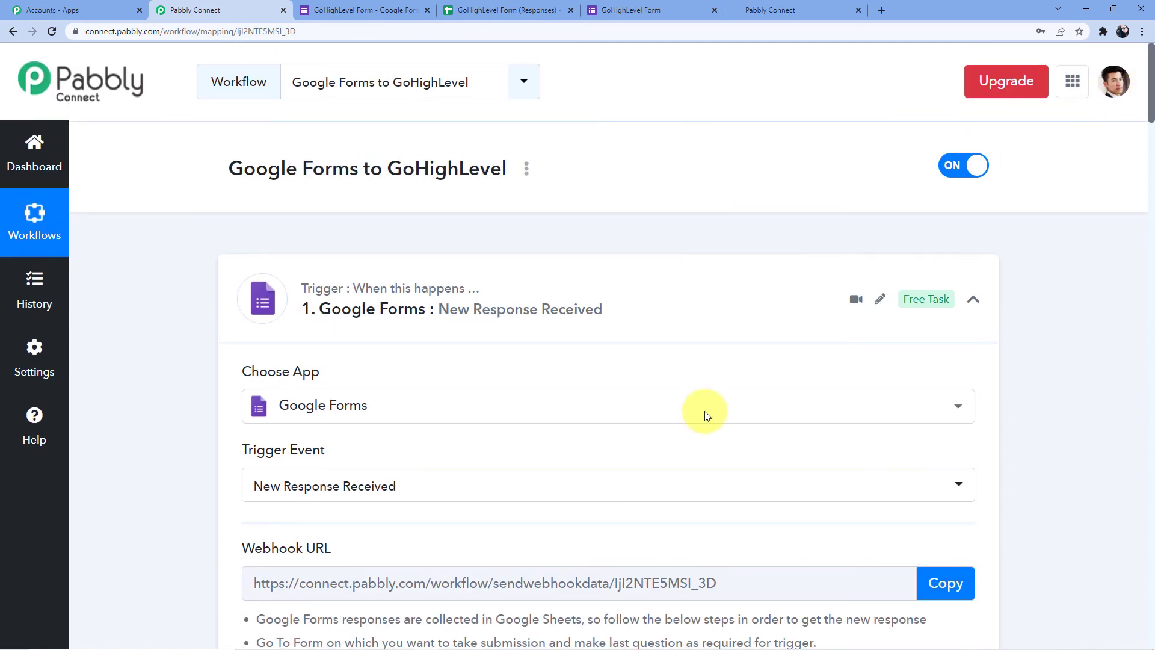
left_click(642, 275)
scroll(577, 329, "down", 3)
left_click(472, 311)
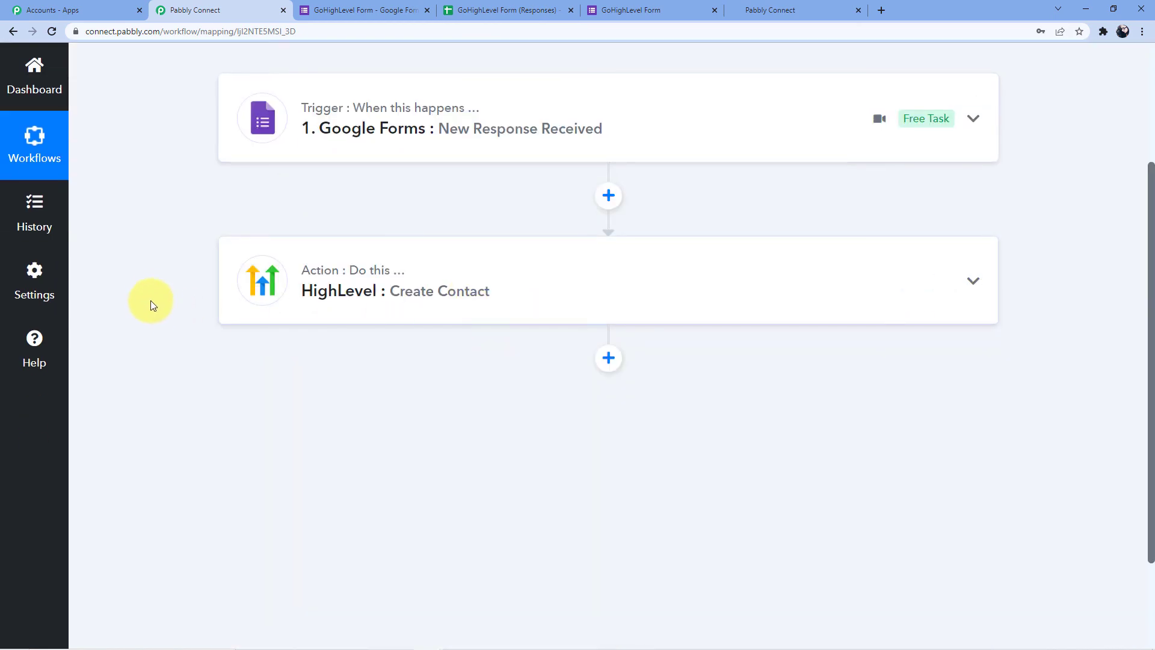